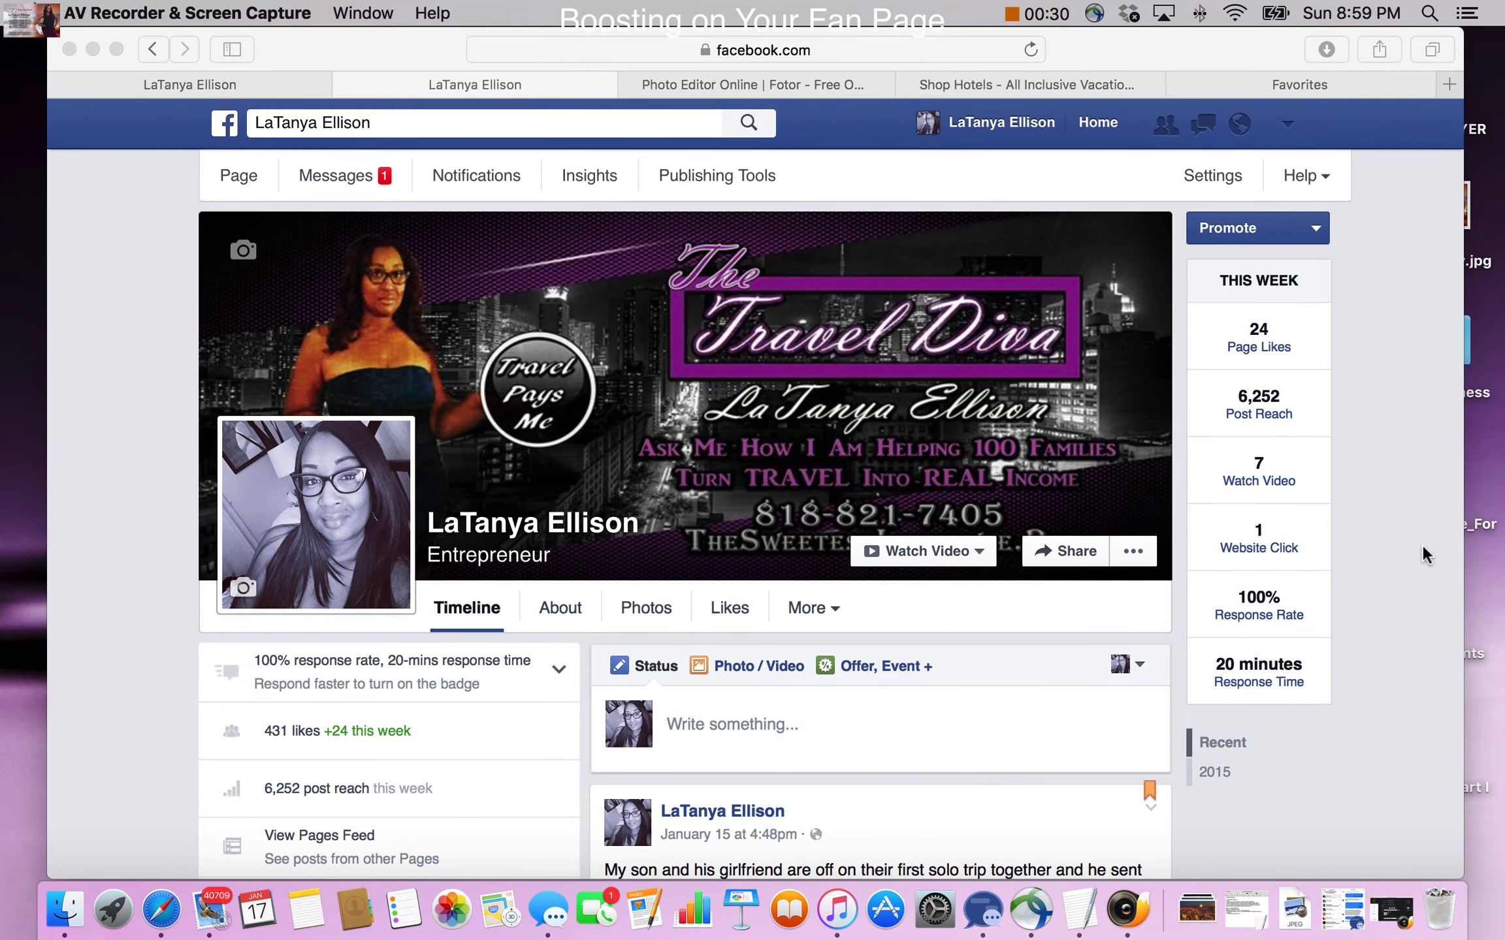
- Look through the fan page's timeline posts down to the January 4 Mother's Day cruise post
{"action": "scroll", "coordinate": [1421, 546], "scroll_direction": "down", "scroll_amount": 8}
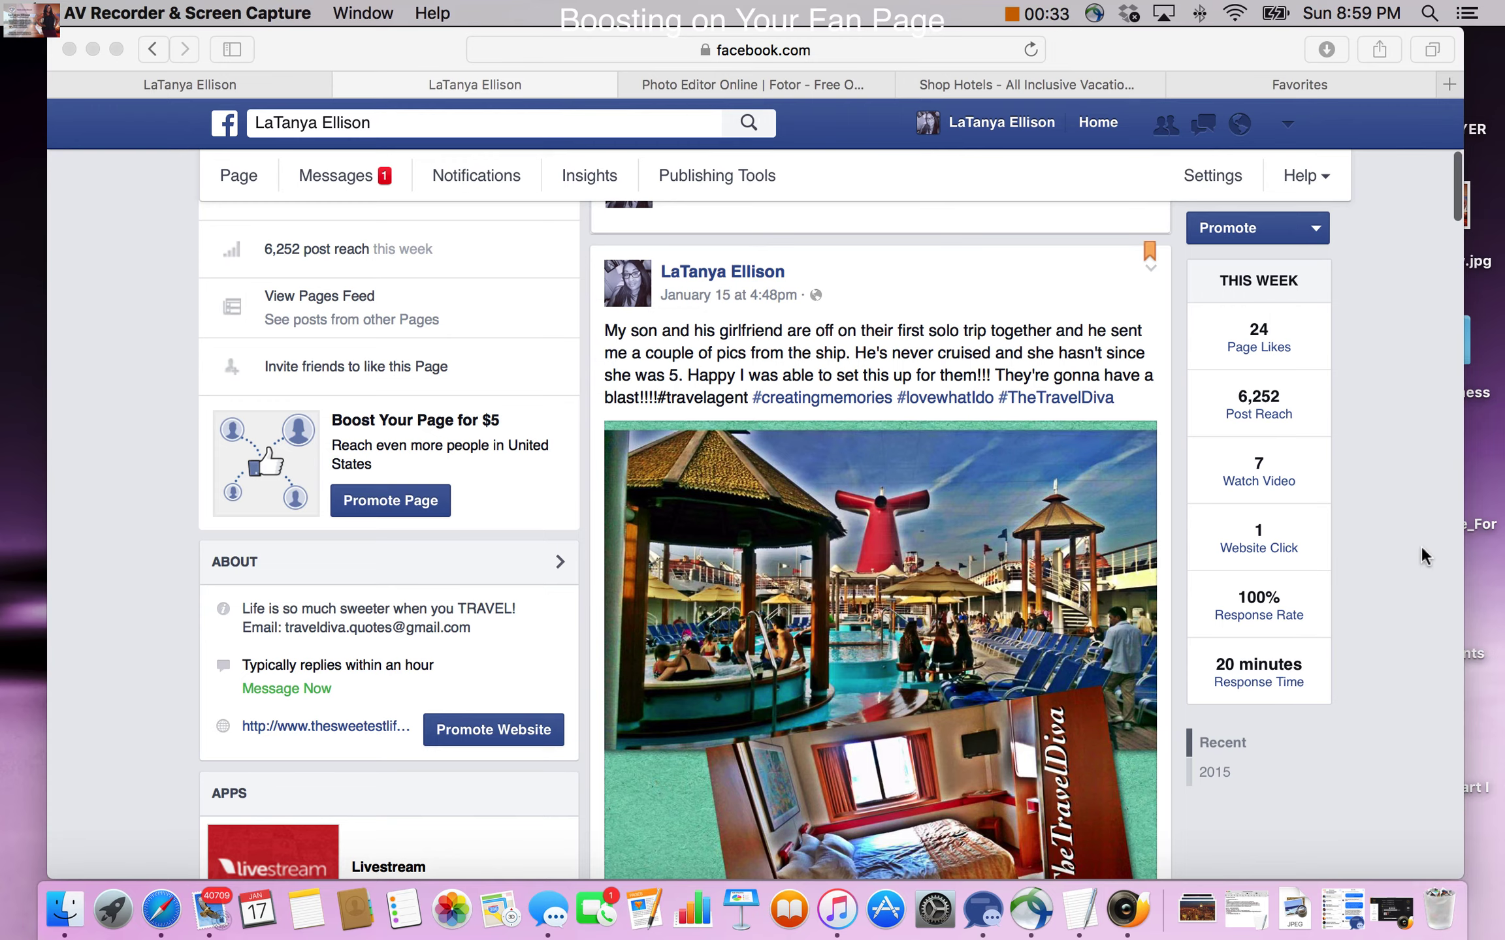
{"action": "scroll", "coordinate": [1420, 544], "scroll_direction": "down", "scroll_amount": 9}
{"action": "scroll", "coordinate": [1421, 549], "scroll_direction": "down", "scroll_amount": 11}
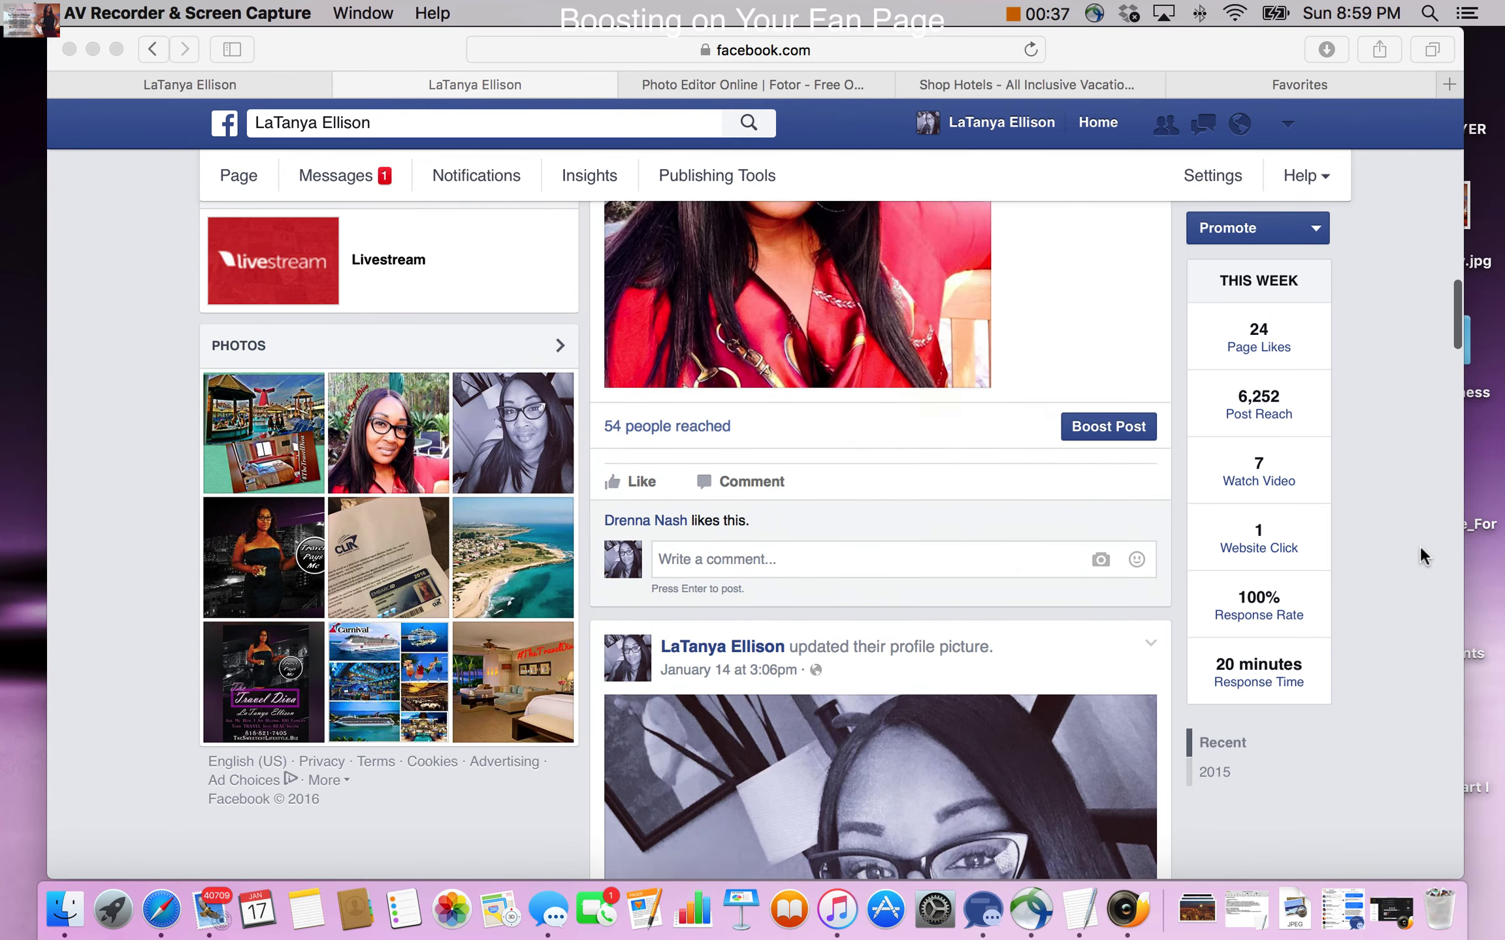
{"action": "scroll", "coordinate": [1419, 544], "scroll_direction": "down", "scroll_amount": 3}
{"action": "scroll", "coordinate": [1419, 544], "scroll_direction": "down", "scroll_amount": 12}
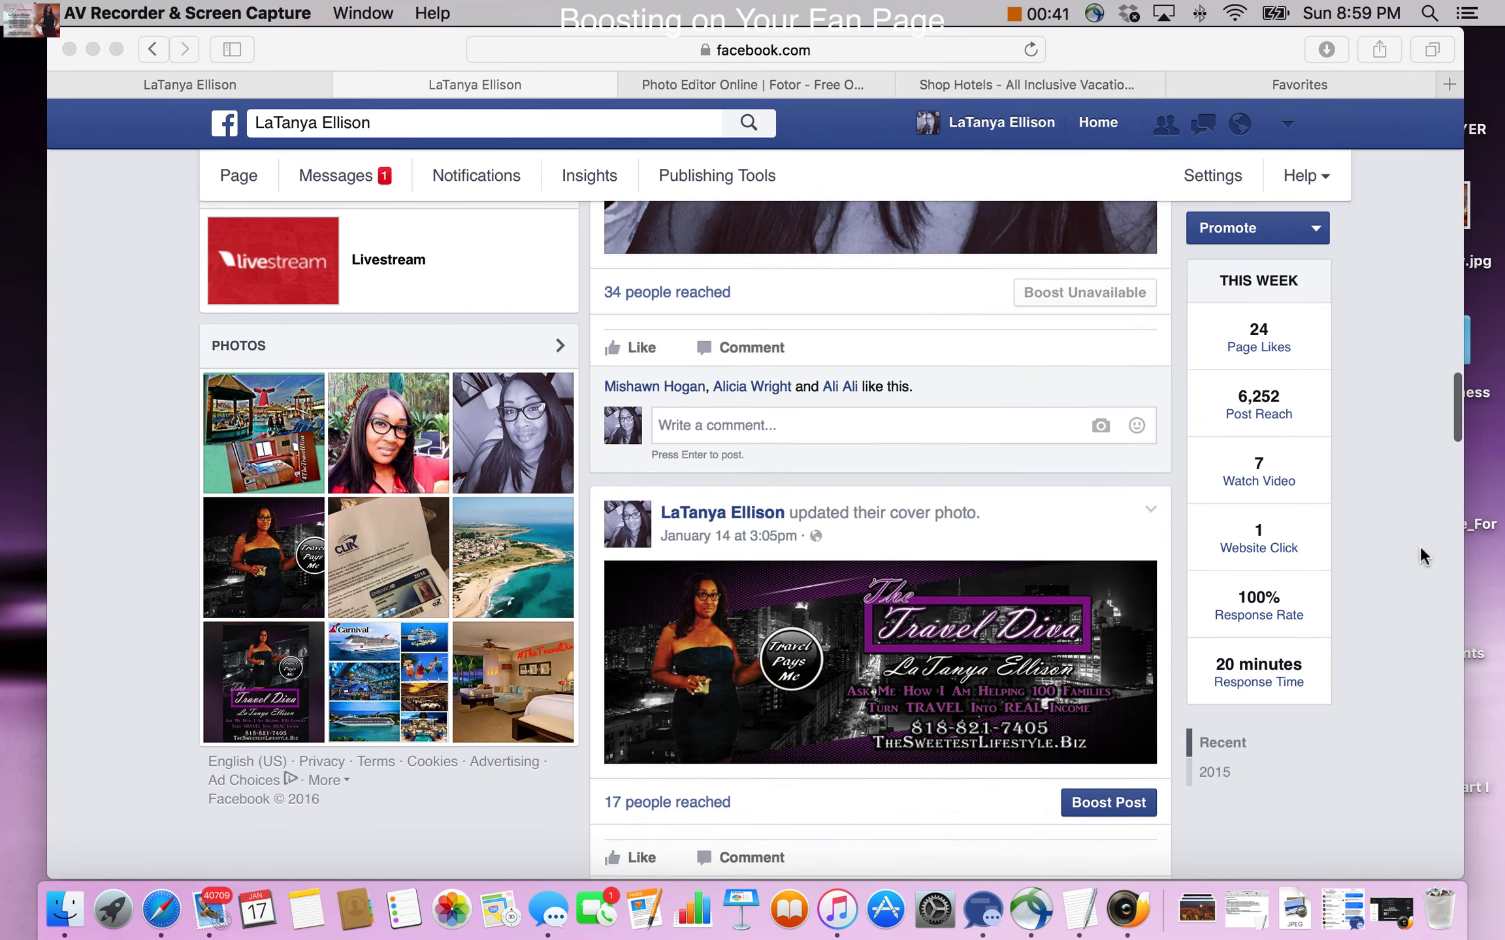
{"action": "scroll", "coordinate": [1419, 544], "scroll_direction": "down", "scroll_amount": 10}
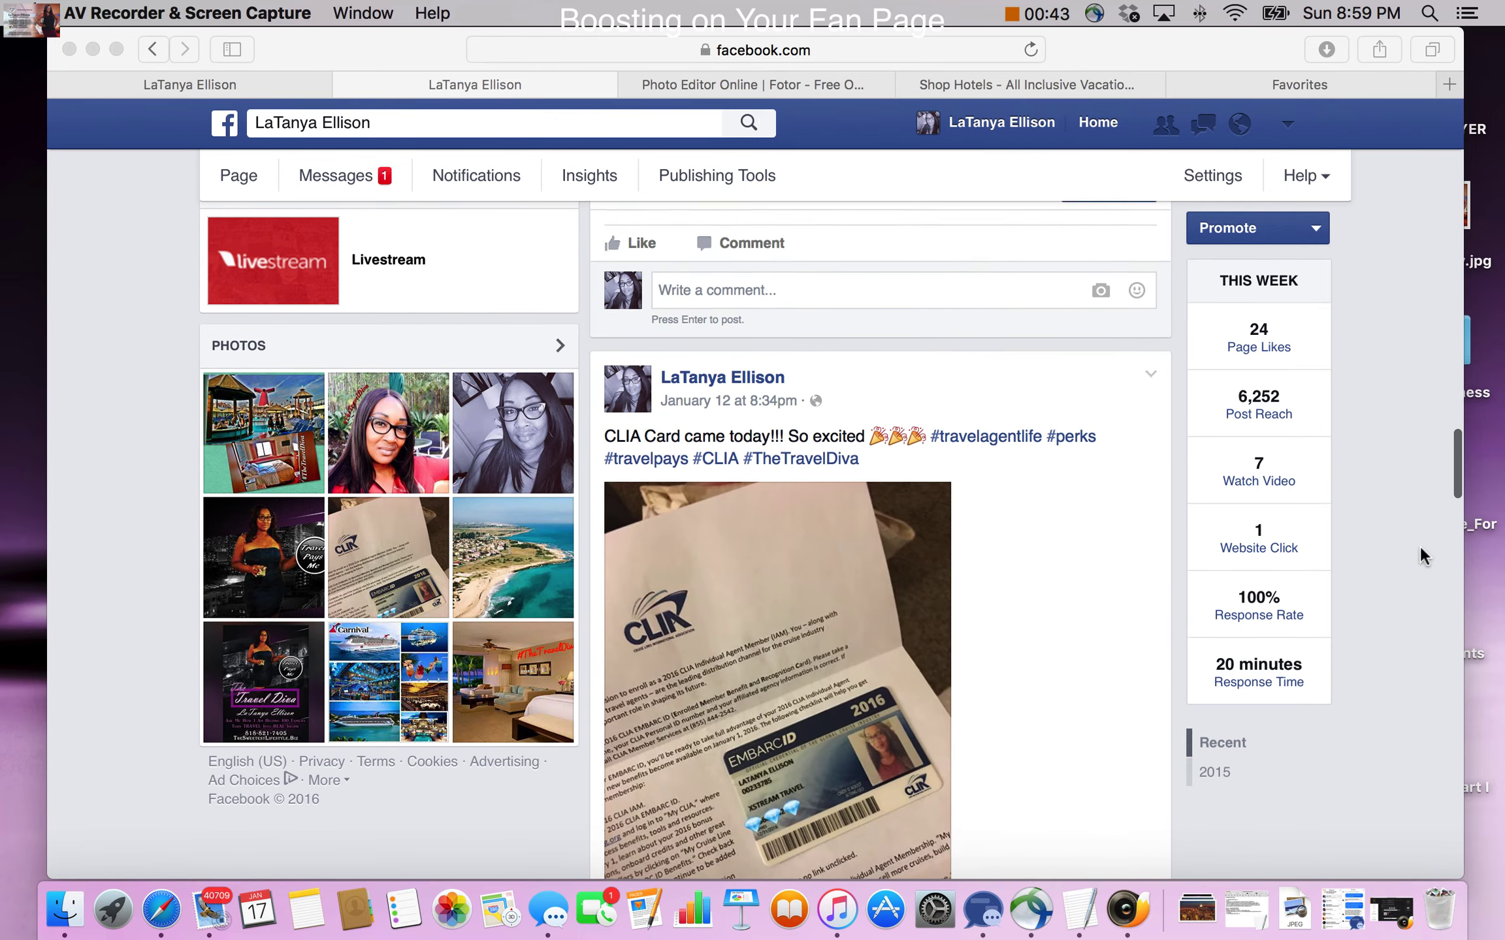
{"action": "scroll", "coordinate": [1419, 555], "scroll_direction": "down", "scroll_amount": 3}
{"action": "scroll", "coordinate": [1419, 555], "scroll_direction": "down", "scroll_amount": 4}
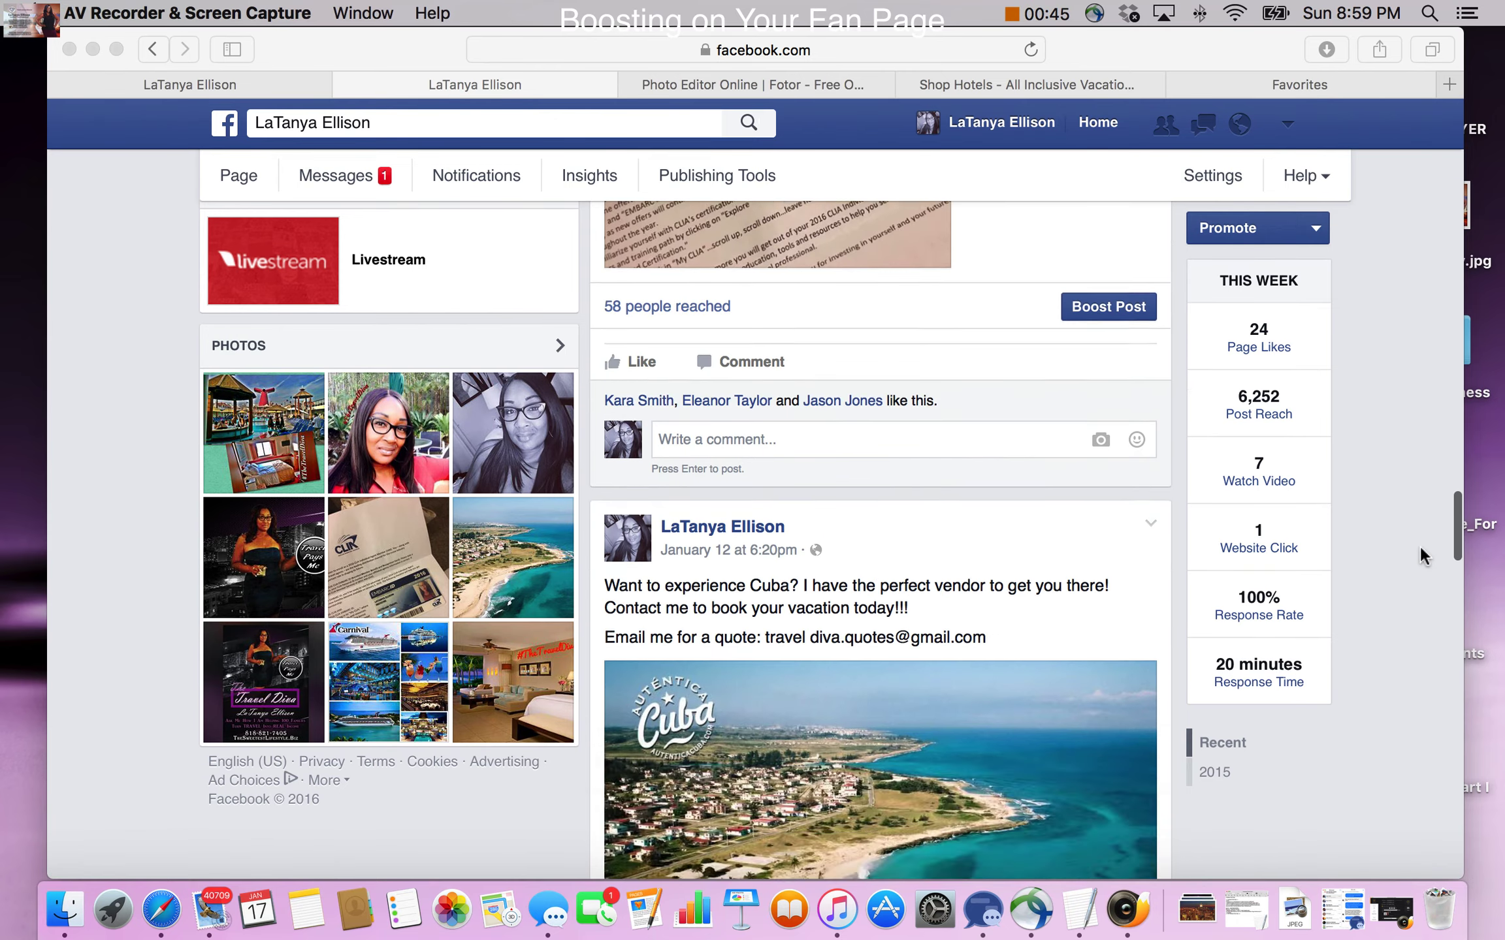
{"action": "scroll", "coordinate": [1419, 555], "scroll_direction": "down", "scroll_amount": 2}
{"action": "scroll", "coordinate": [1419, 555], "scroll_direction": "down", "scroll_amount": 10}
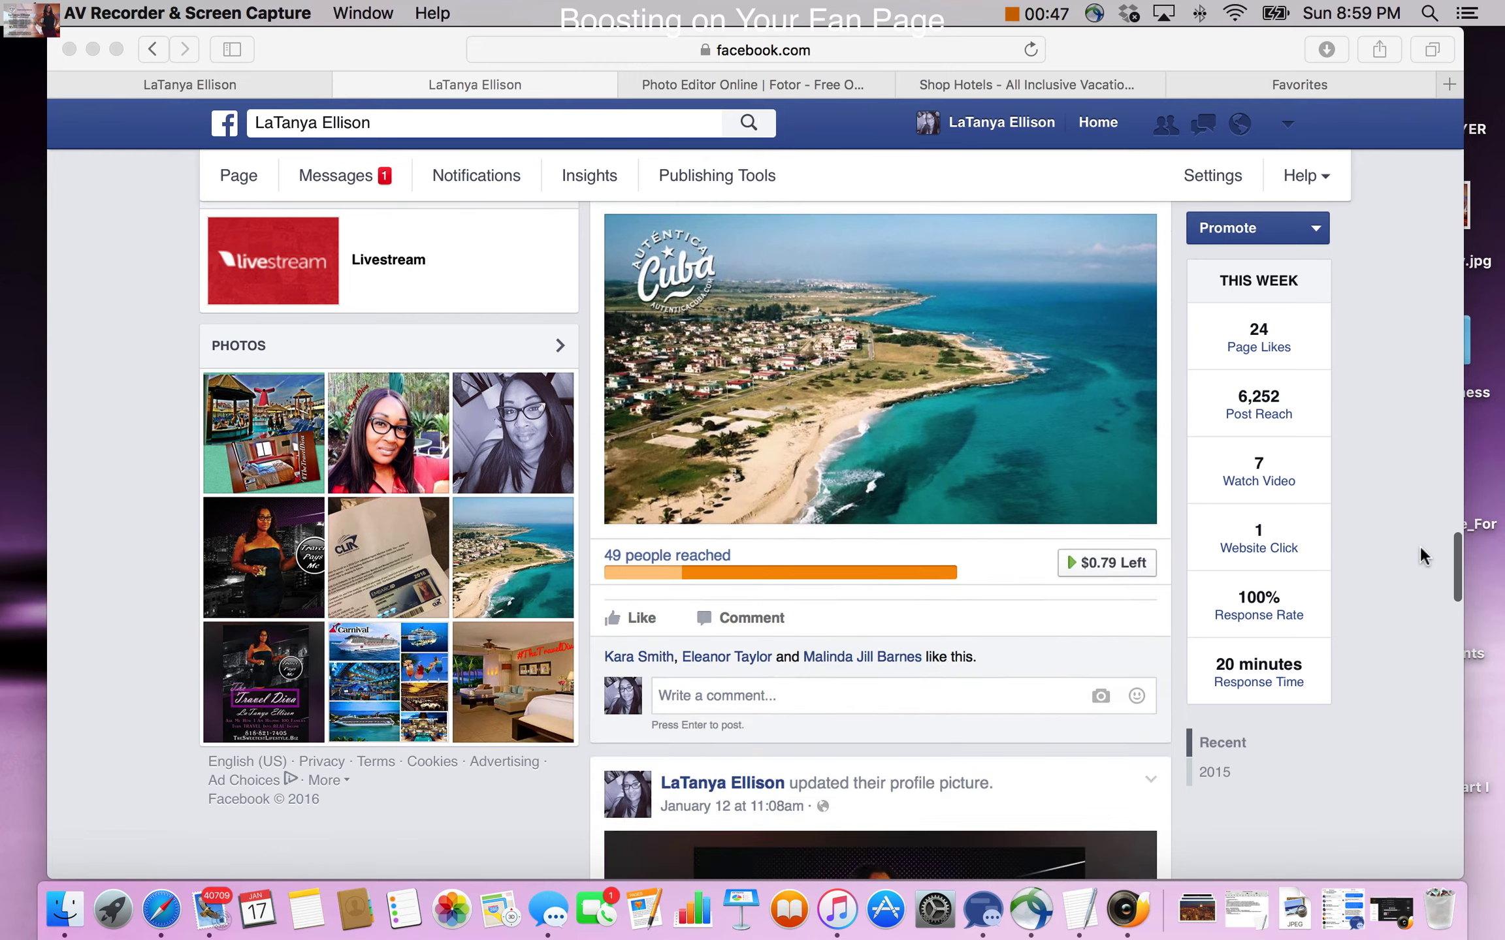
{"action": "scroll", "coordinate": [1423, 556], "scroll_direction": "down", "scroll_amount": 10}
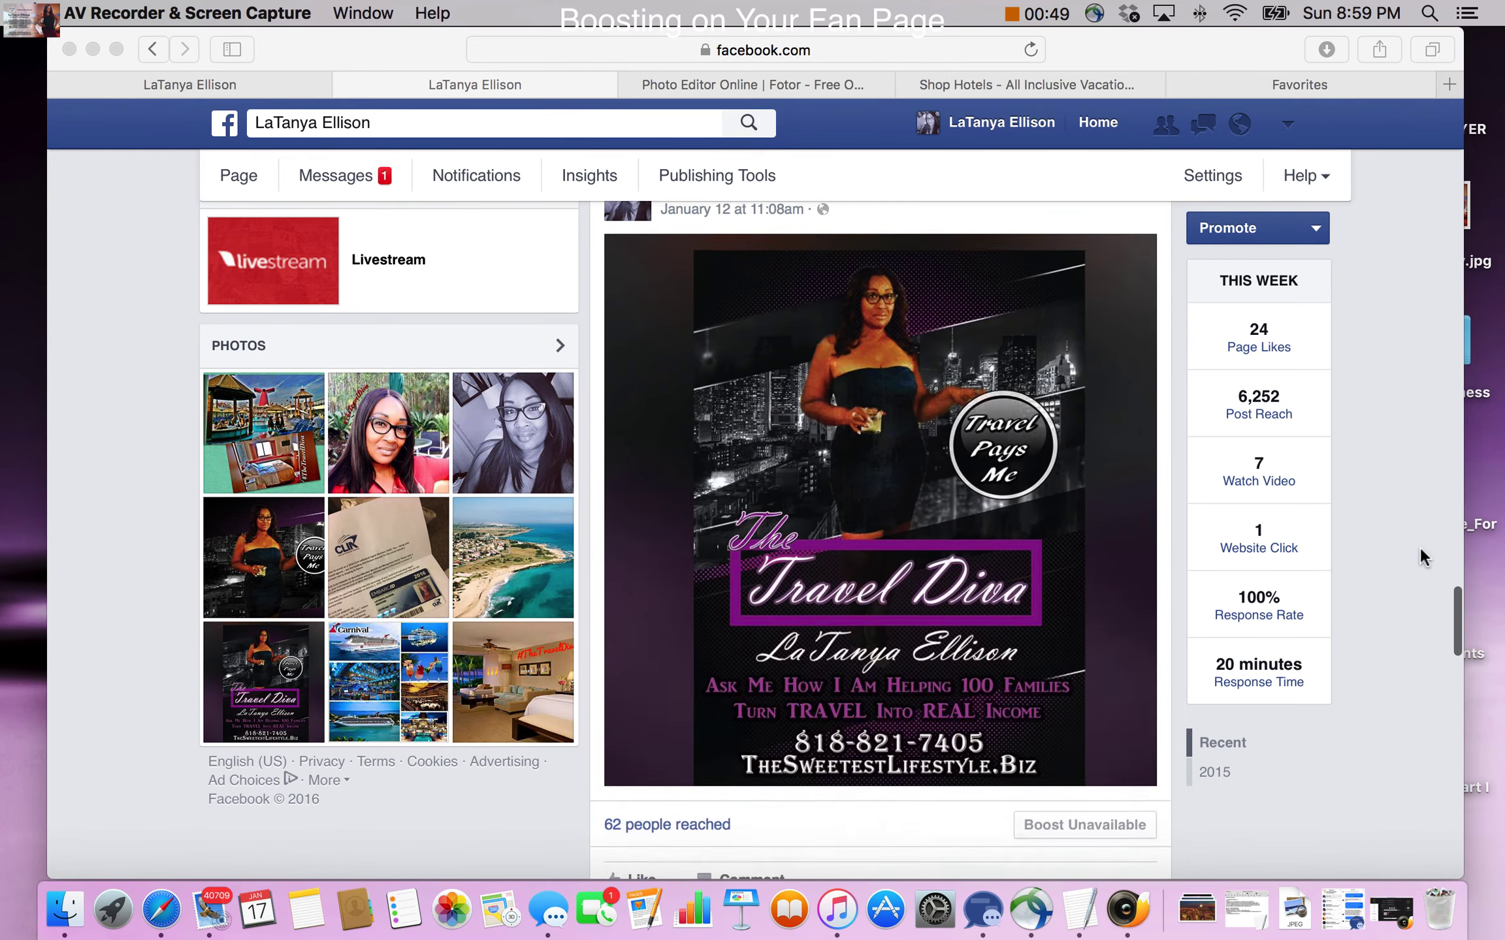
{"action": "scroll", "coordinate": [1420, 550], "scroll_direction": "down", "scroll_amount": 1}
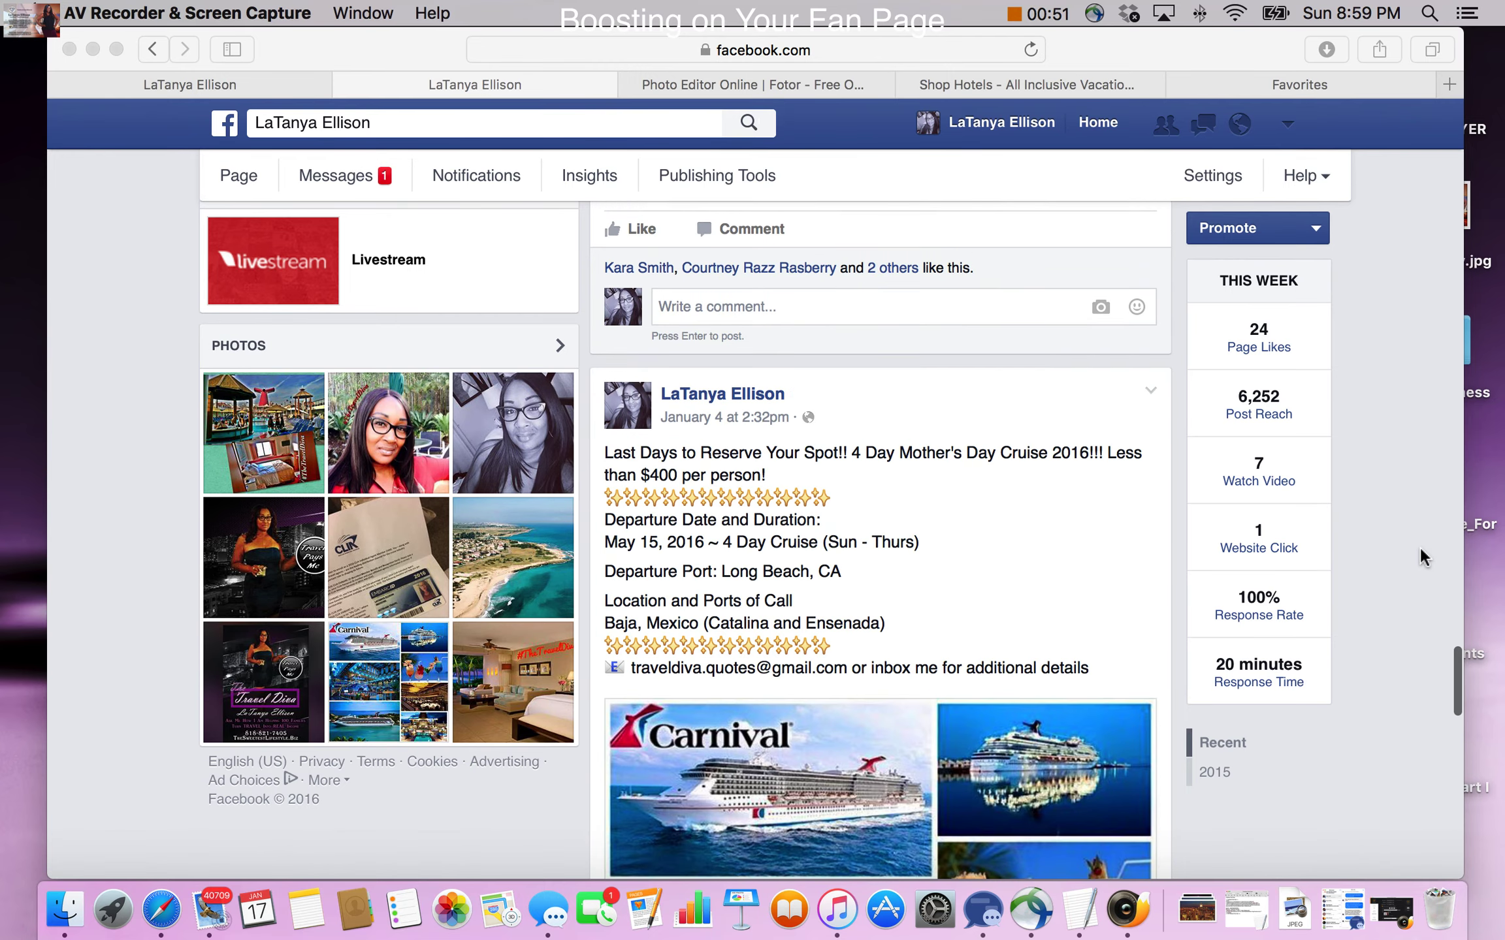
{"action": "scroll", "coordinate": [1419, 551], "scroll_direction": "down", "scroll_amount": 2}
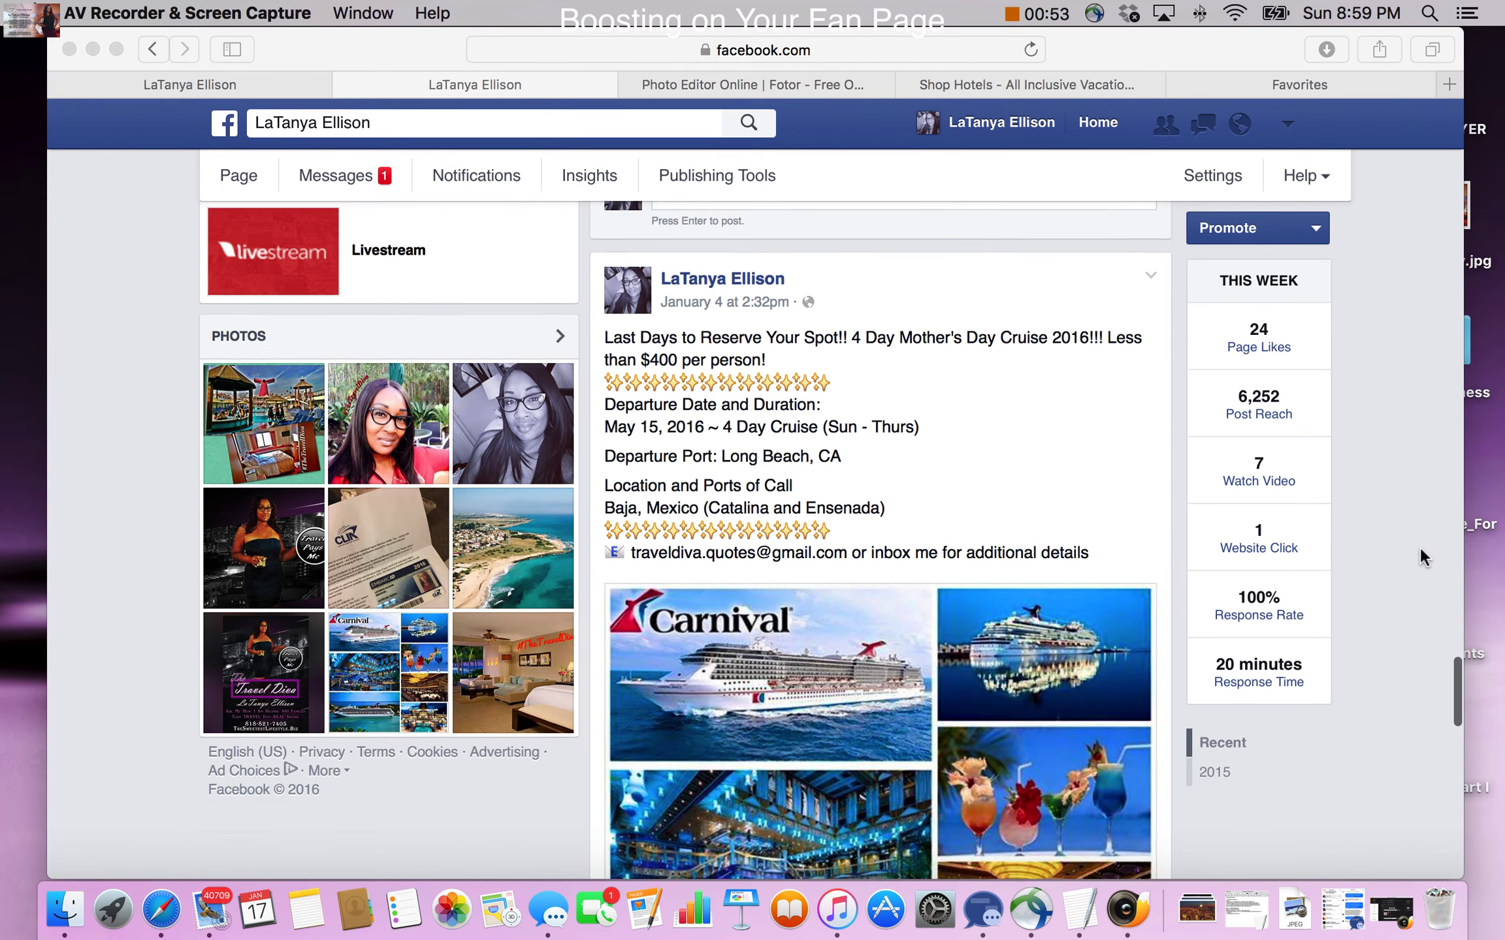
{"action": "scroll", "coordinate": [1424, 557], "scroll_direction": "down", "scroll_amount": 1}
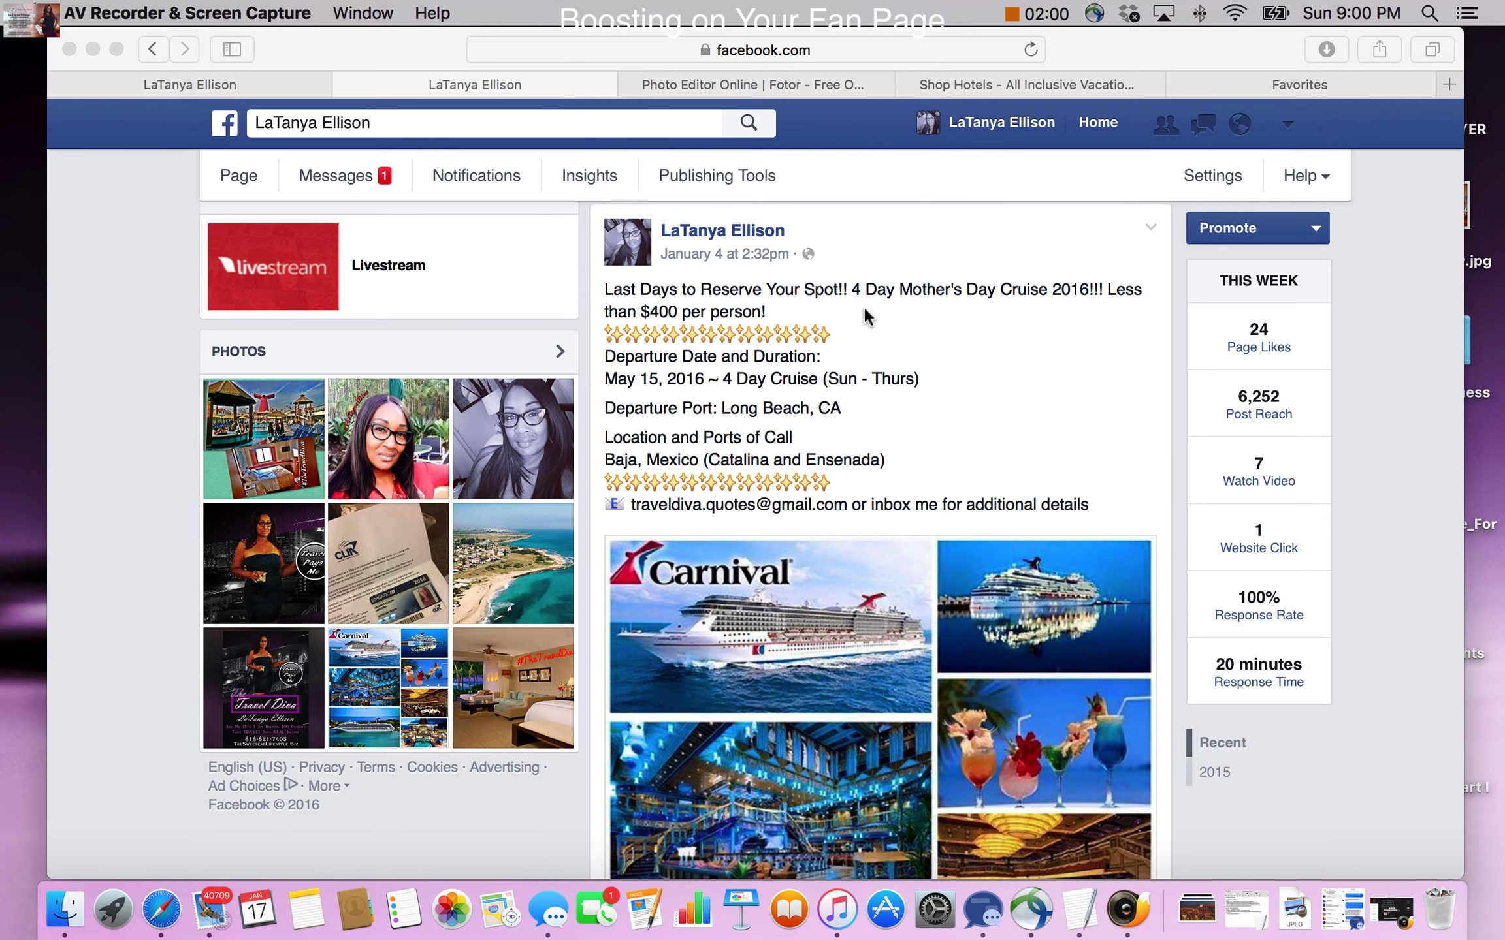
- Read the Mother's Day cruise post's headline, departure date, ports of call and contact details
{"action": "scroll", "coordinate": [864, 307], "scroll_direction": "up", "scroll_amount": 1}
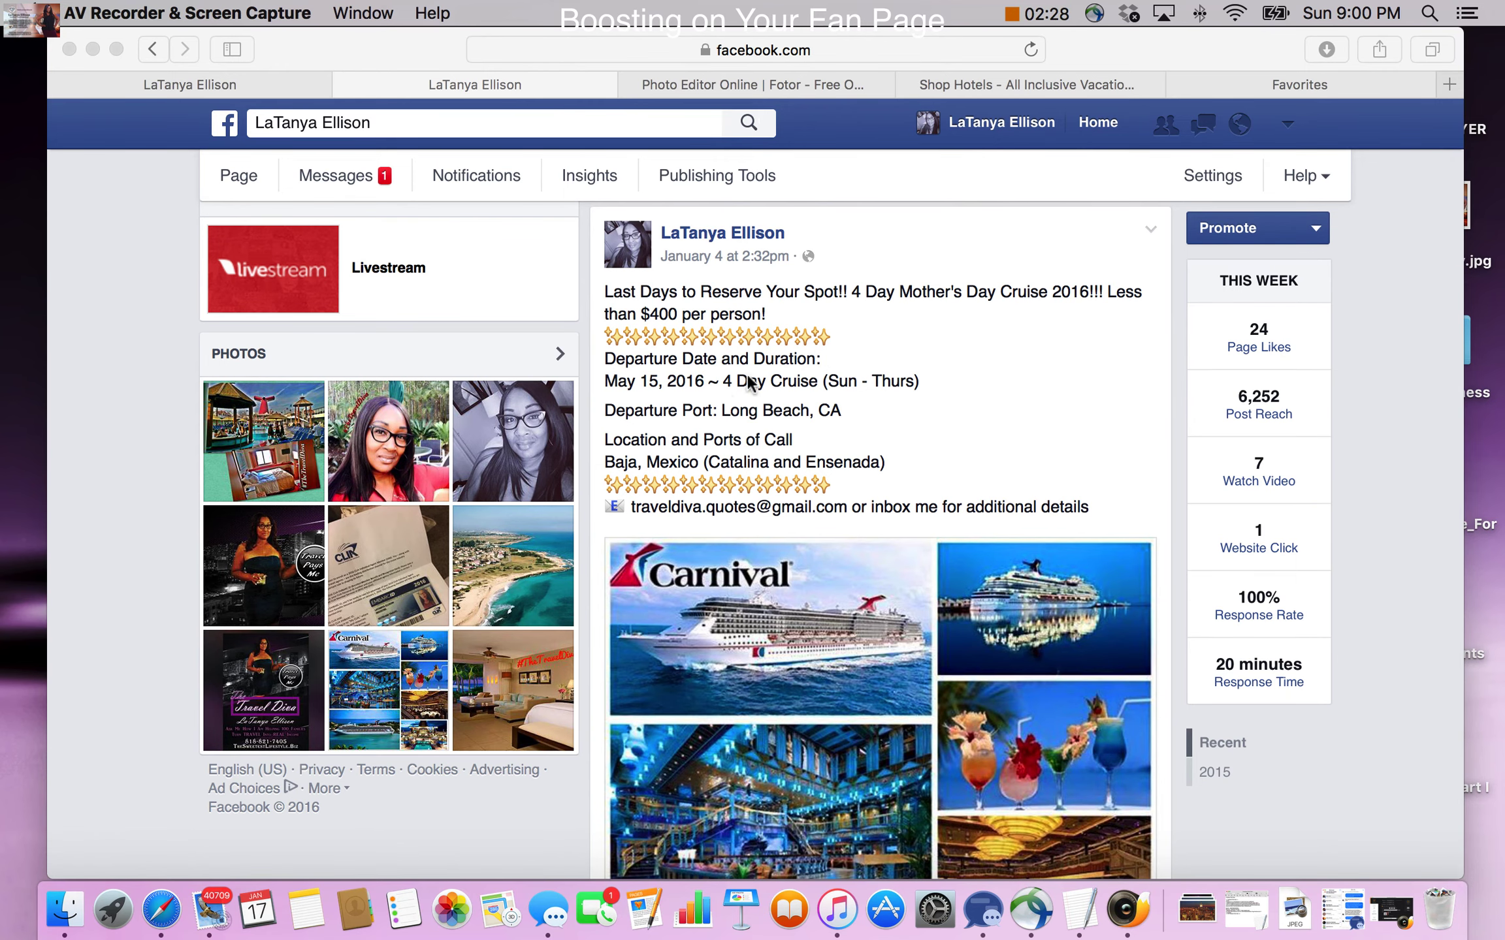
{"action": "scroll", "coordinate": [745, 392], "scroll_direction": "down", "scroll_amount": 1}
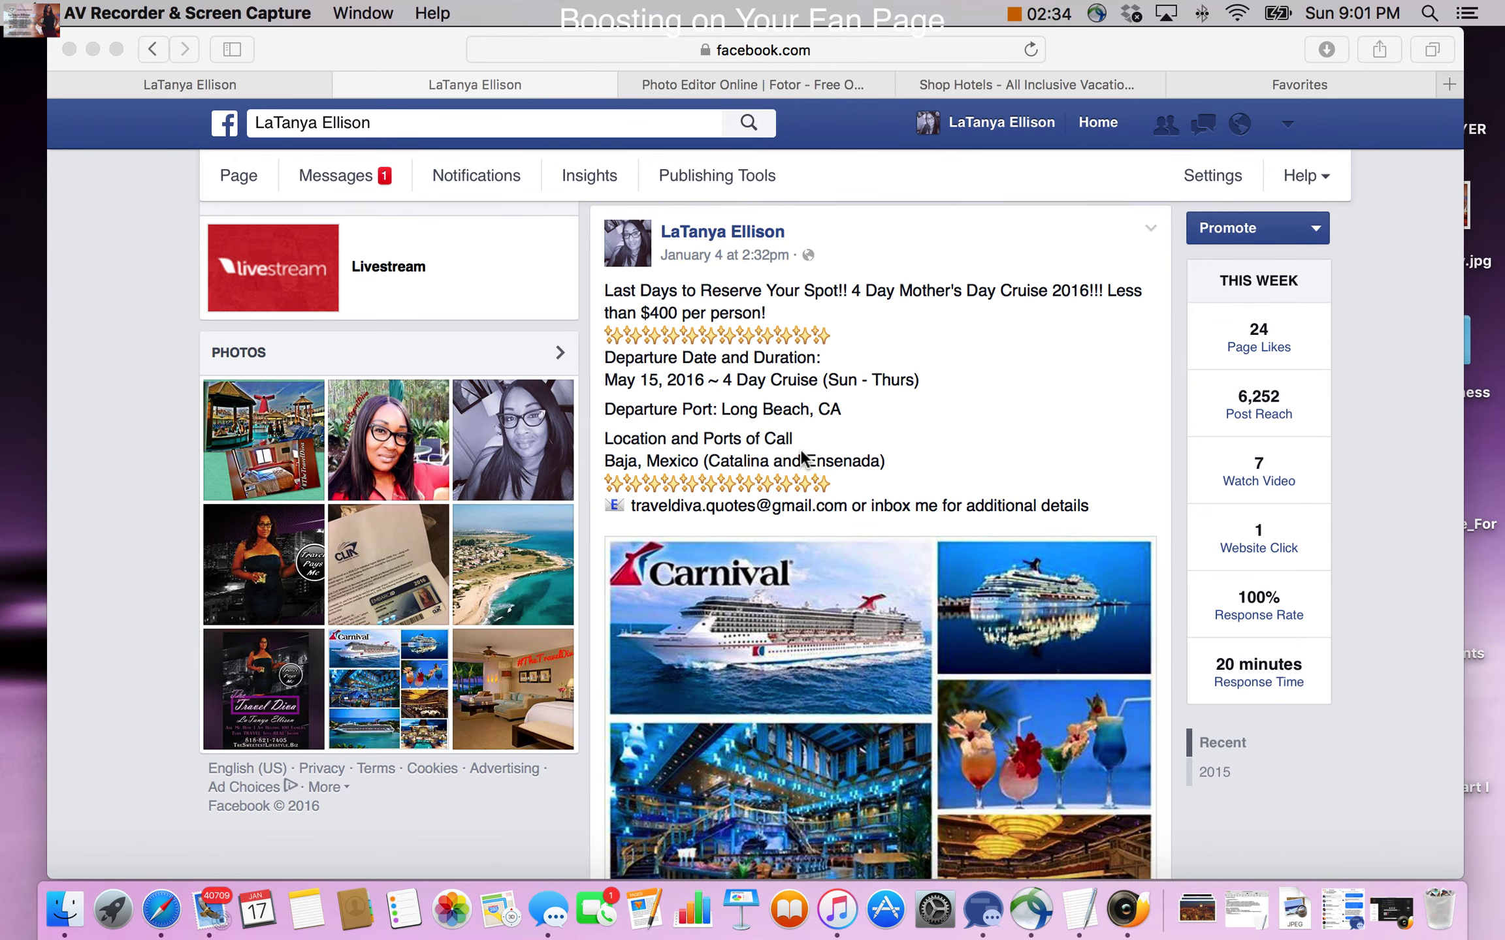
{"action": "scroll", "coordinate": [689, 461], "scroll_direction": "right", "scroll_amount": 1}
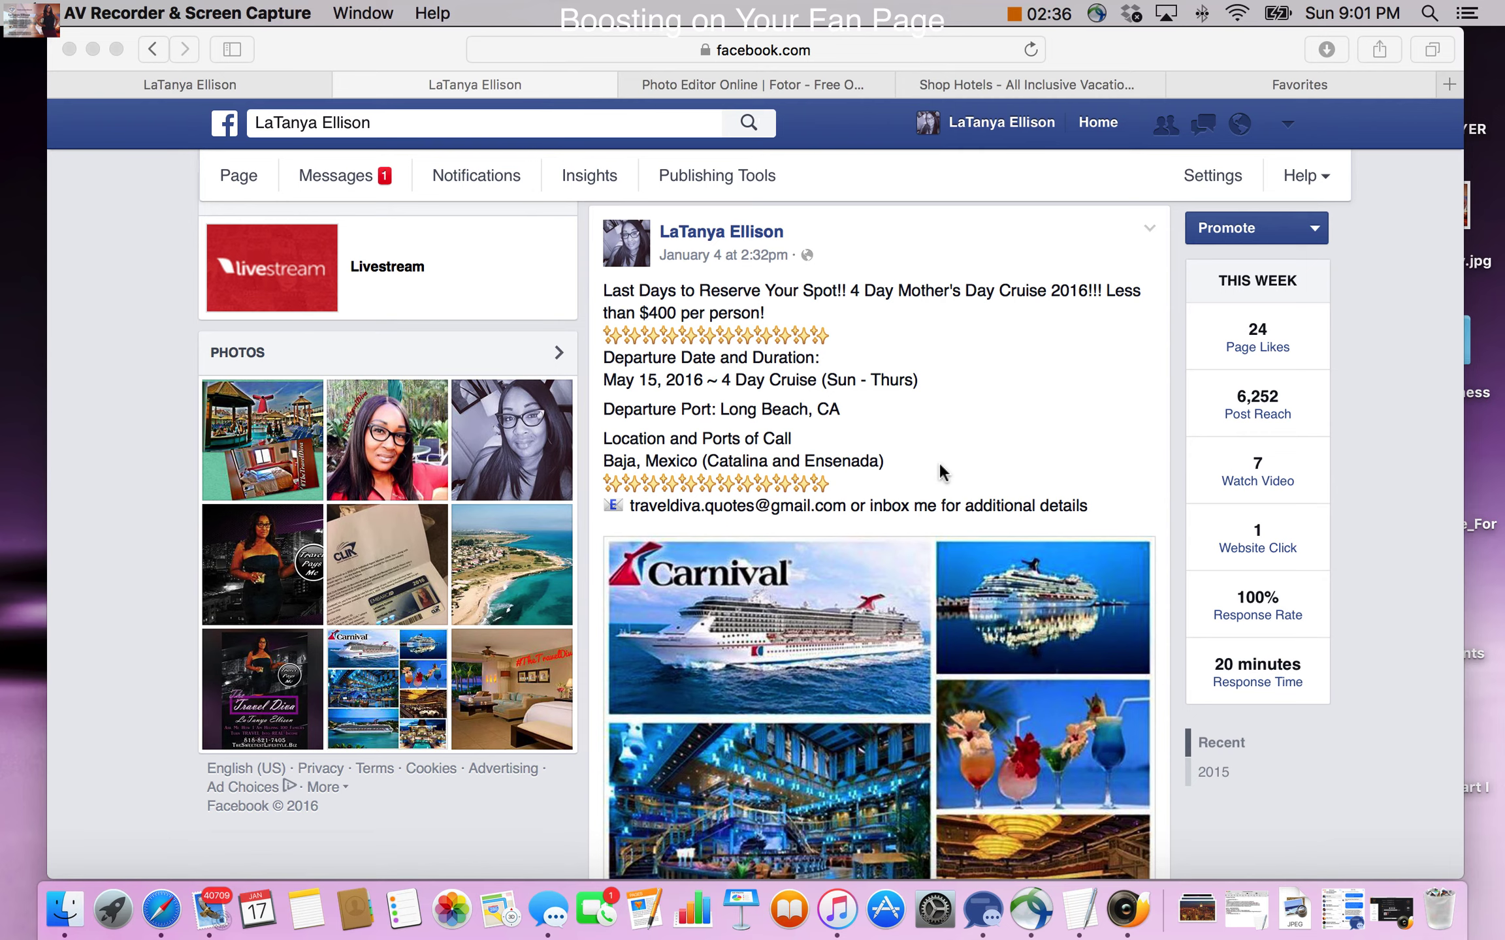
{"action": "scroll", "coordinate": [941, 470], "scroll_direction": "up", "scroll_amount": 1}
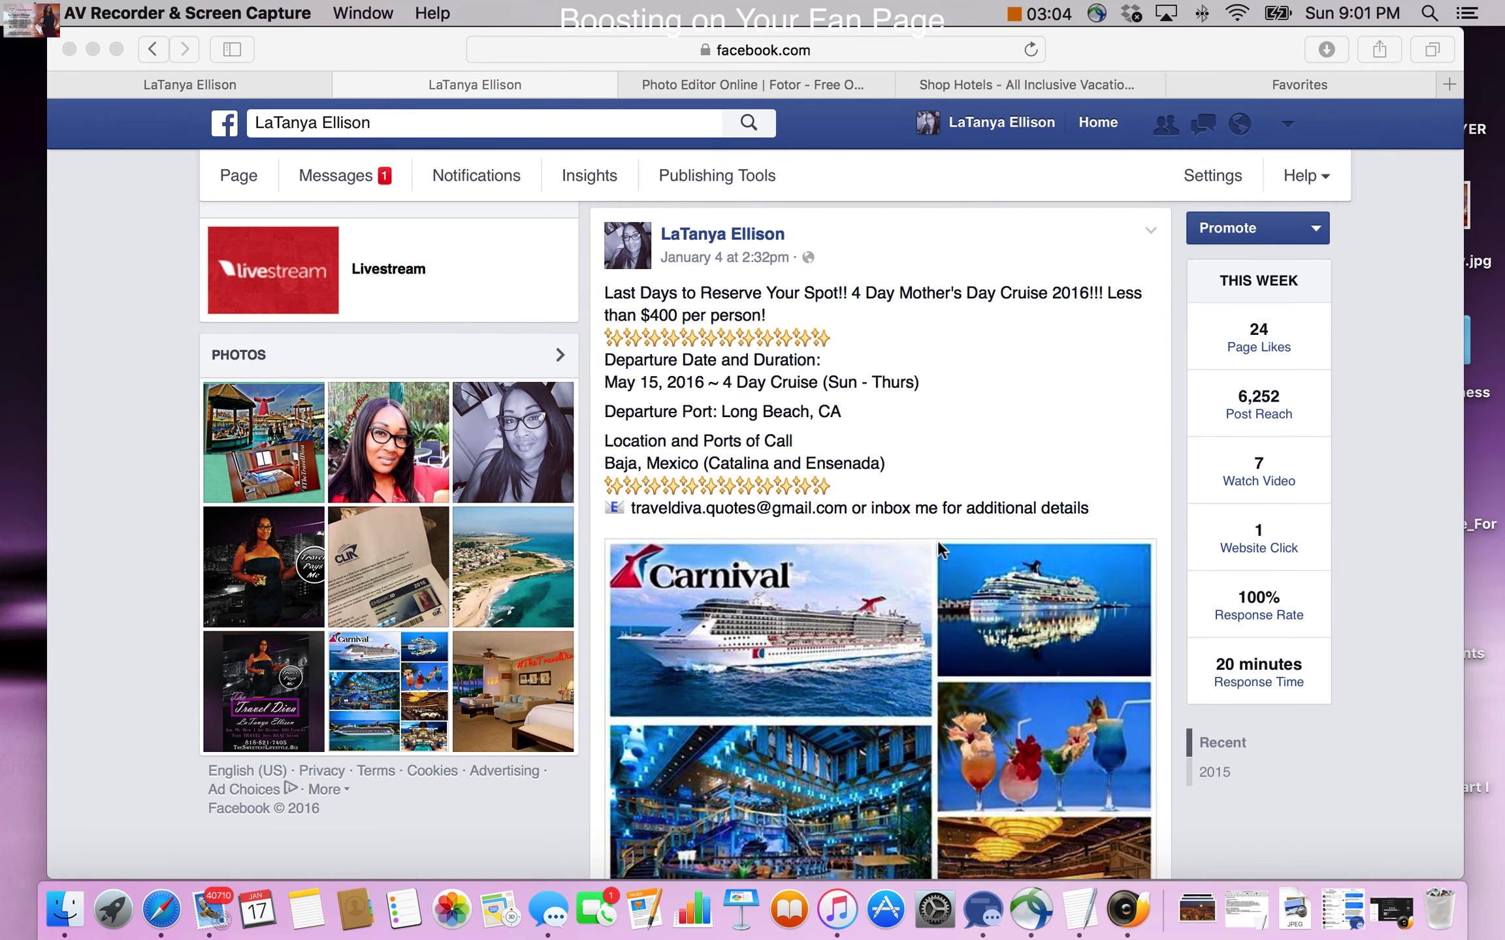
{"action": "scroll", "coordinate": [622, 530], "scroll_direction": "down", "scroll_amount": 1}
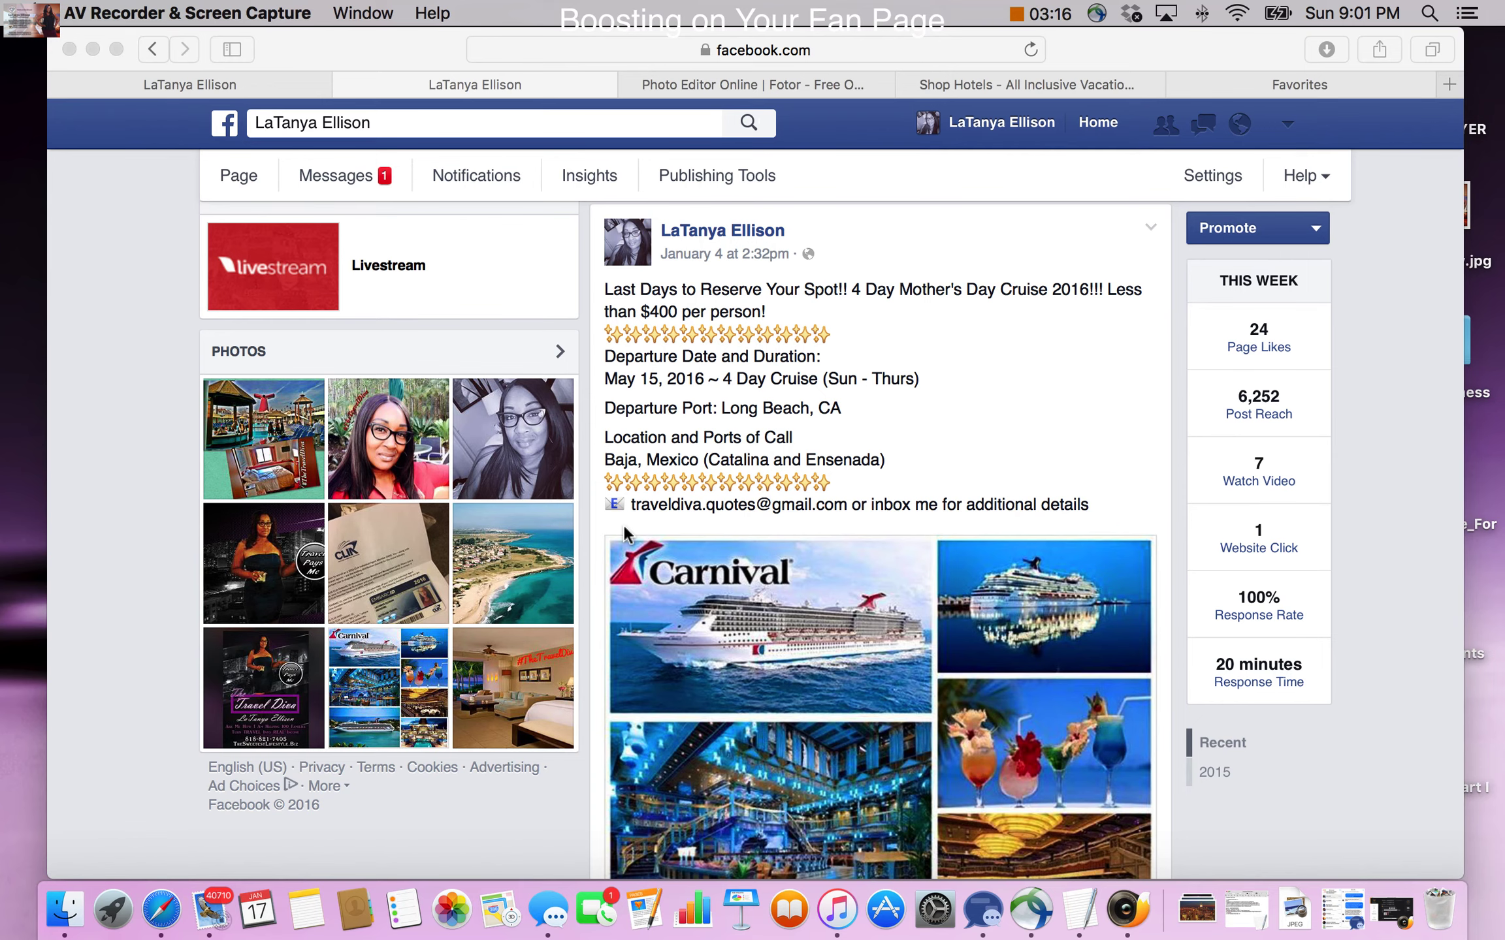
- Show the organic and paid reach breakdown of the Mother's Day cruise post
{"action": "scroll", "coordinate": [1050, 508], "scroll_direction": "down", "scroll_amount": 3}
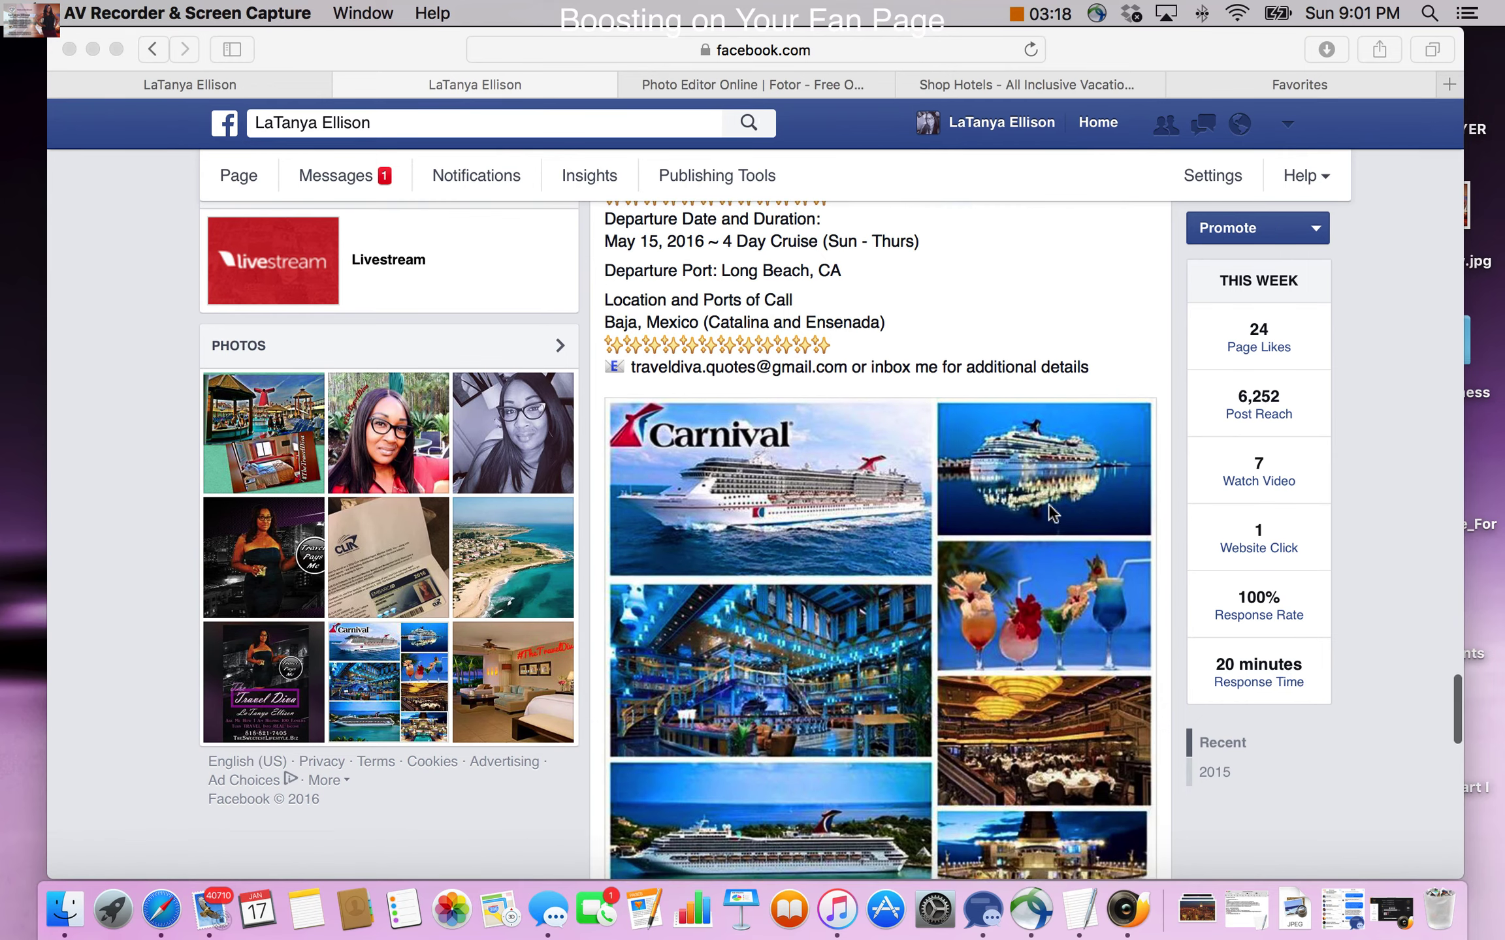
{"action": "scroll", "coordinate": [1048, 507], "scroll_direction": "down", "scroll_amount": 5}
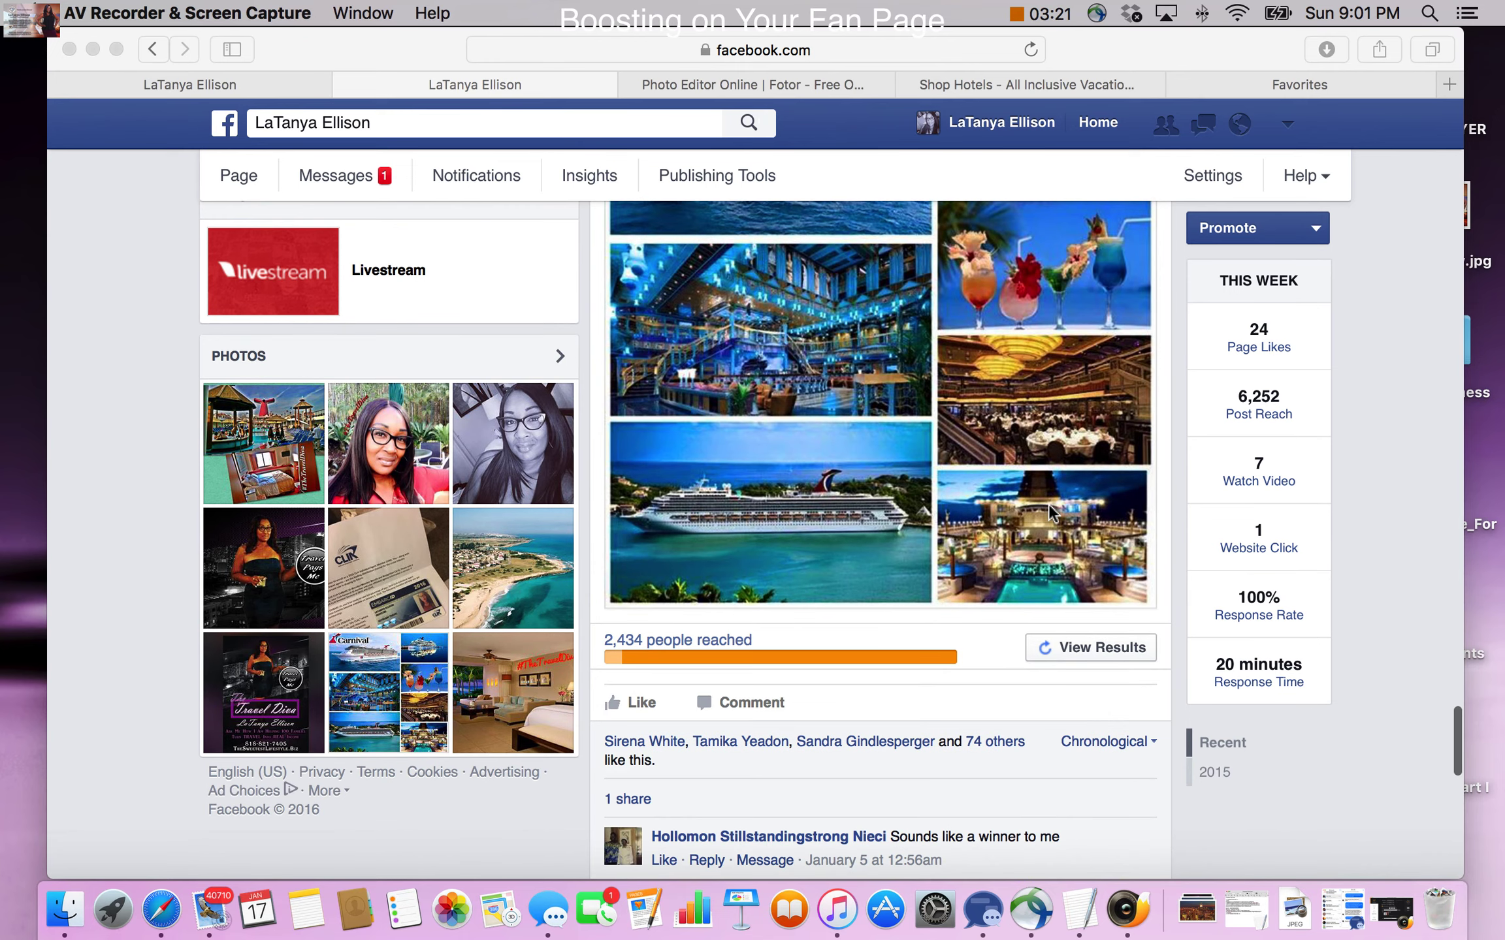
{"action": "left_click", "coordinate": [615, 654]}
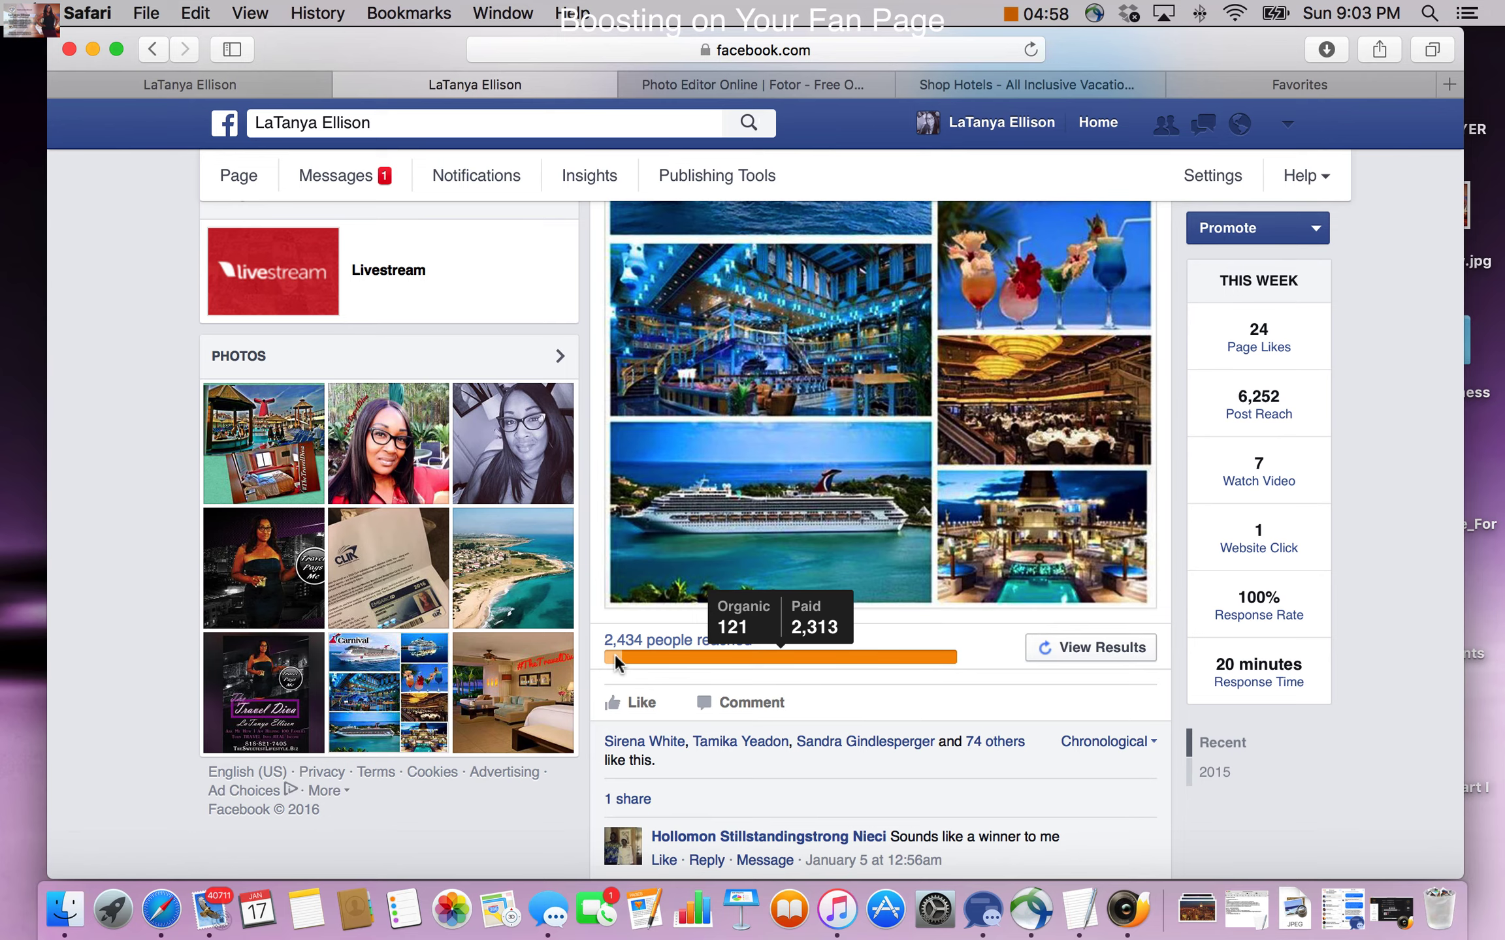
- Review the likes, shares and comments under the Mother's Day cruise post
{"action": "scroll", "coordinate": [1357, 777], "scroll_direction": "down", "scroll_amount": 4}
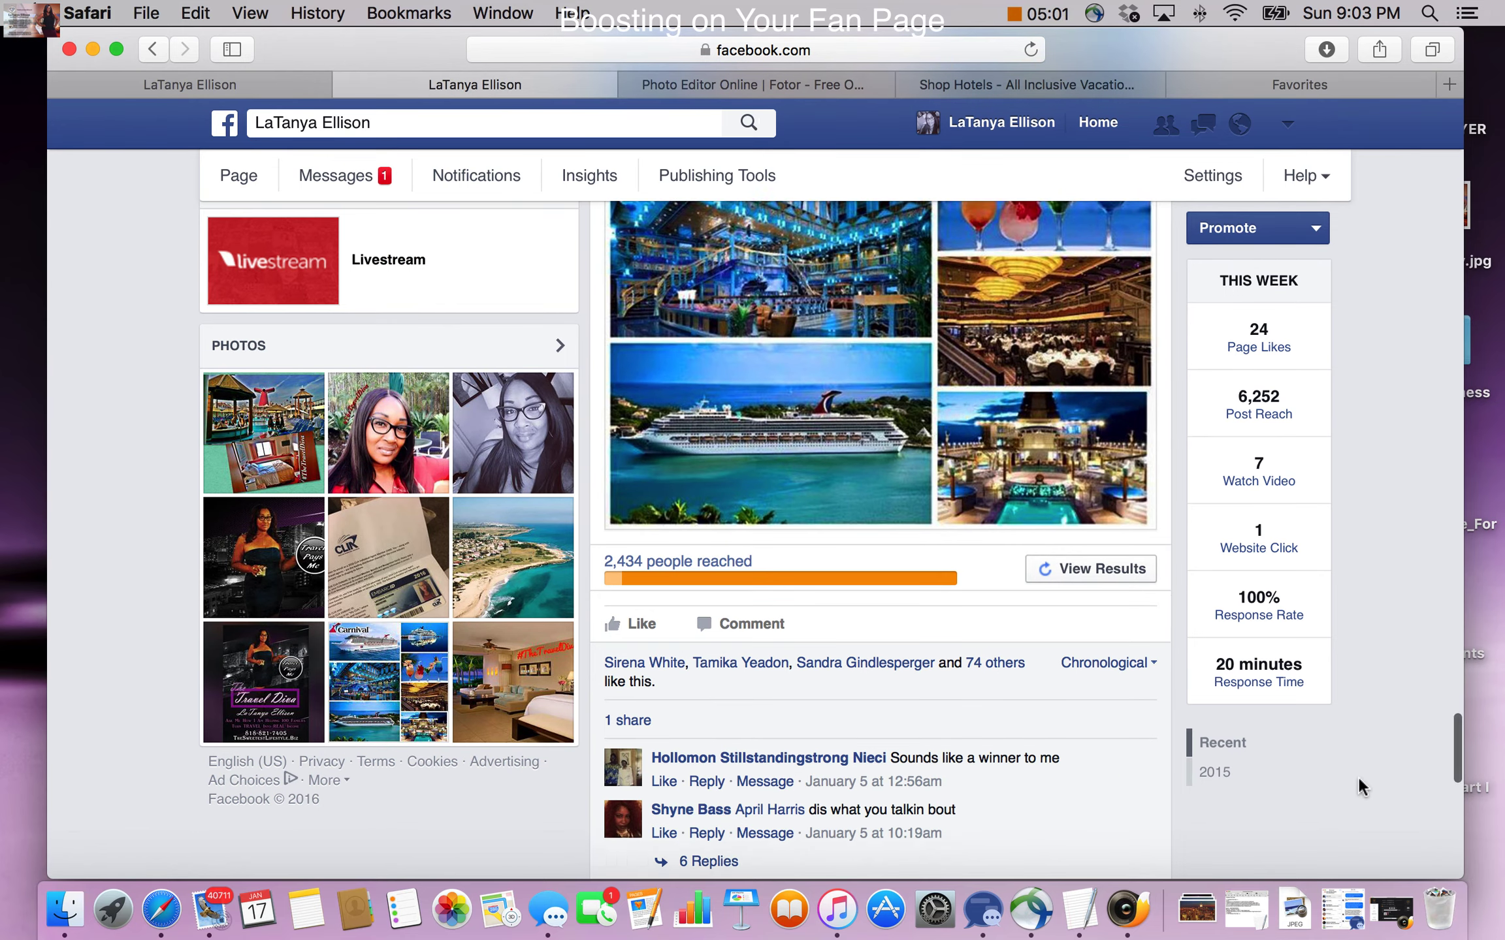
{"action": "scroll", "coordinate": [1358, 777], "scroll_direction": "down", "scroll_amount": 4}
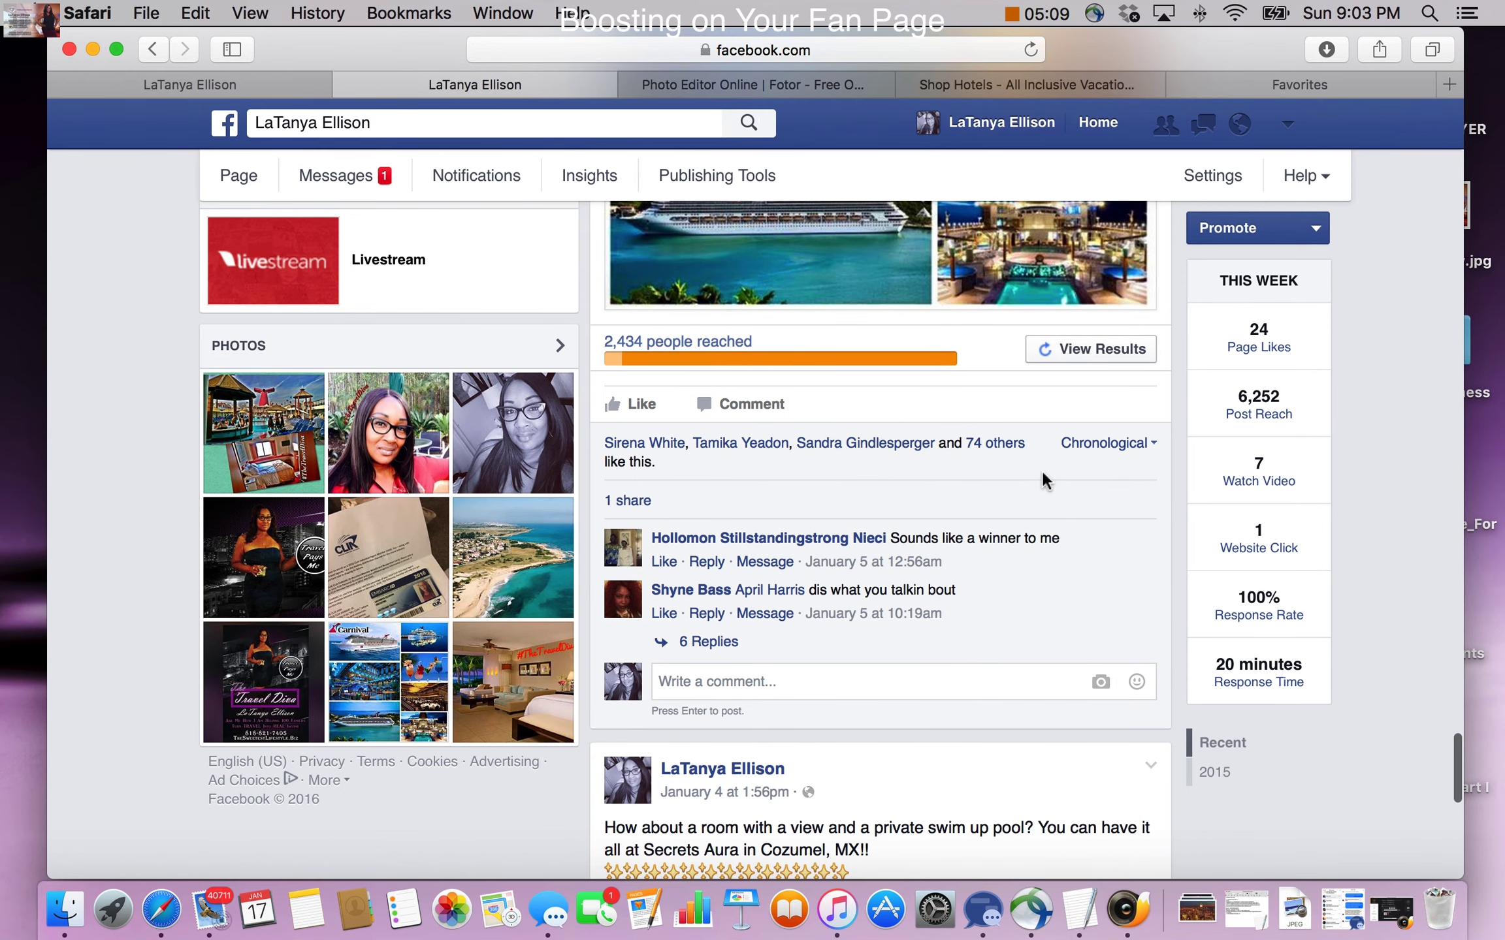
{"action": "scroll", "coordinate": [943, 655], "scroll_direction": "down", "scroll_amount": 1}
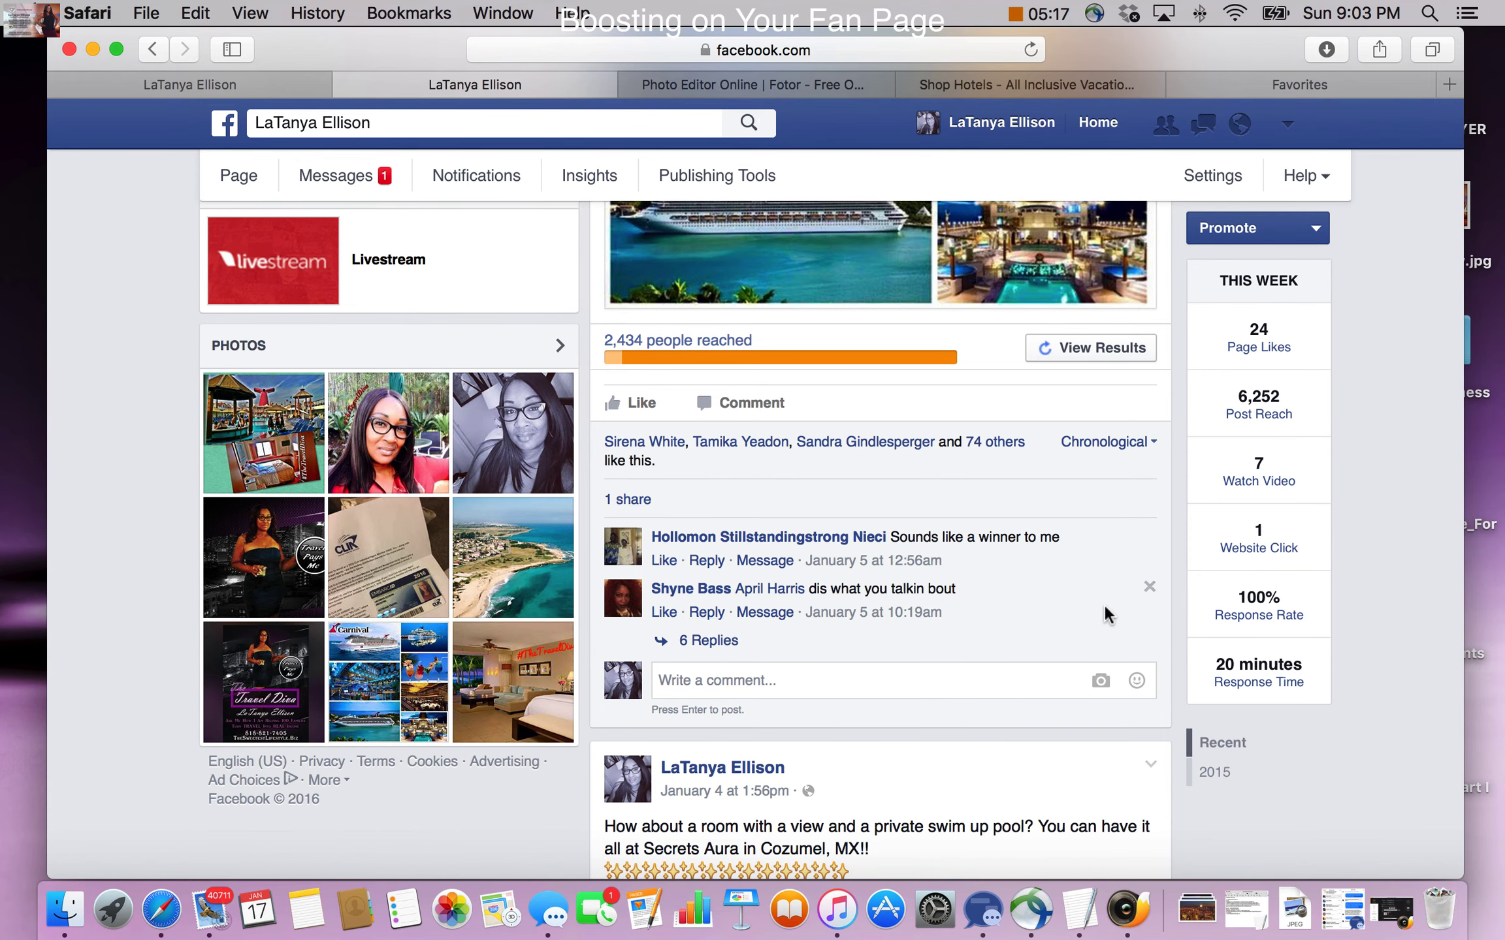
- Open the boosted post results for the Mother's Day cruise post
{"action": "scroll", "coordinate": [1107, 614], "scroll_direction": "up", "scroll_amount": 5}
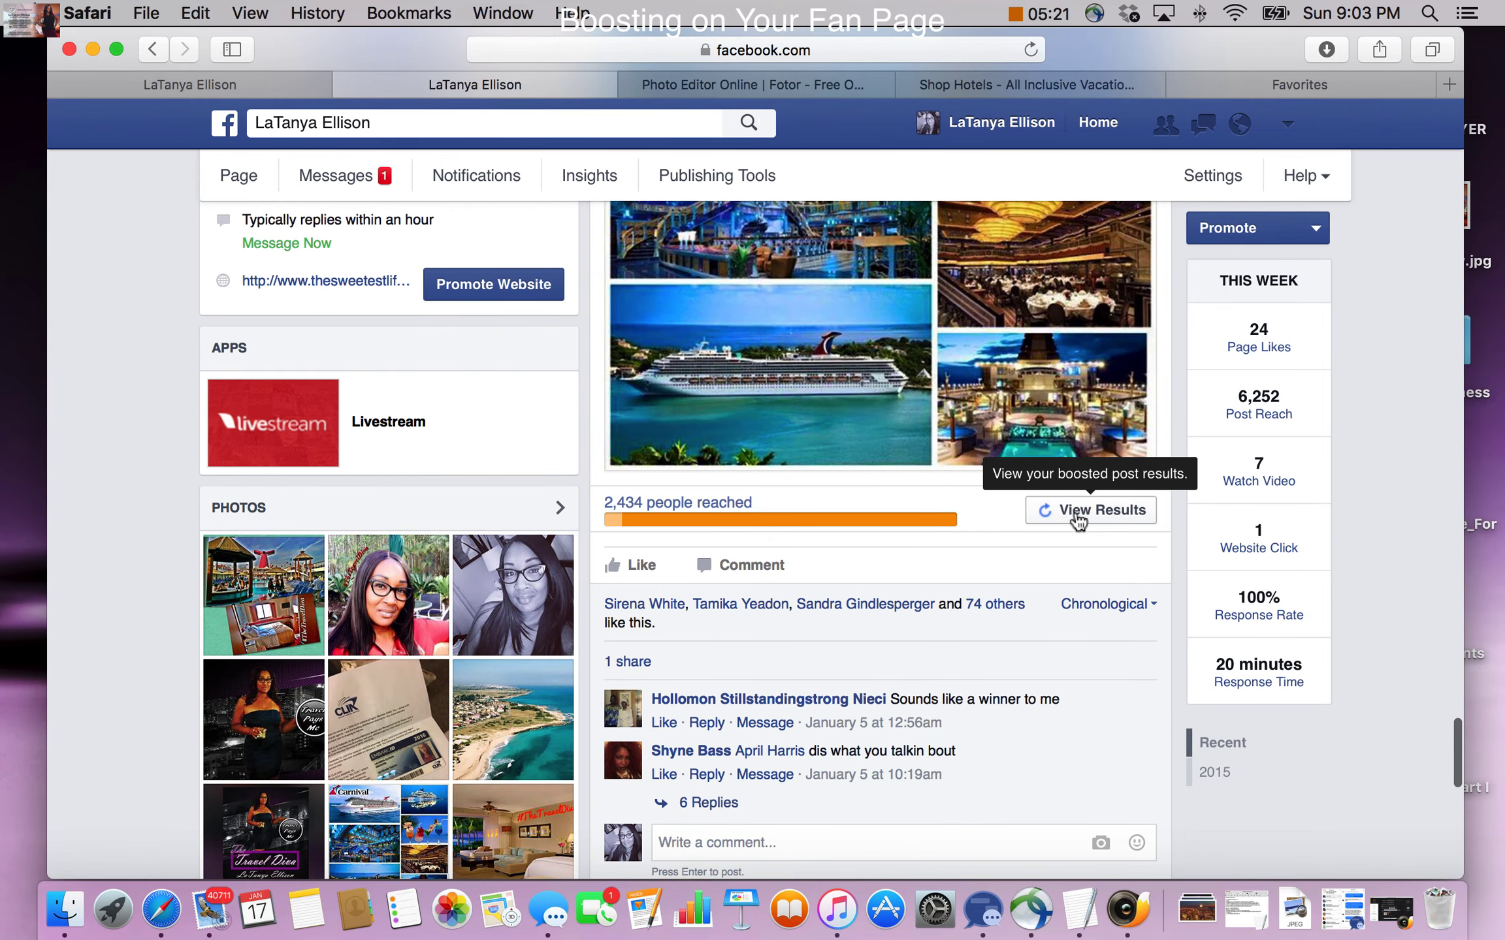
{"action": "left_click", "coordinate": [1110, 504]}
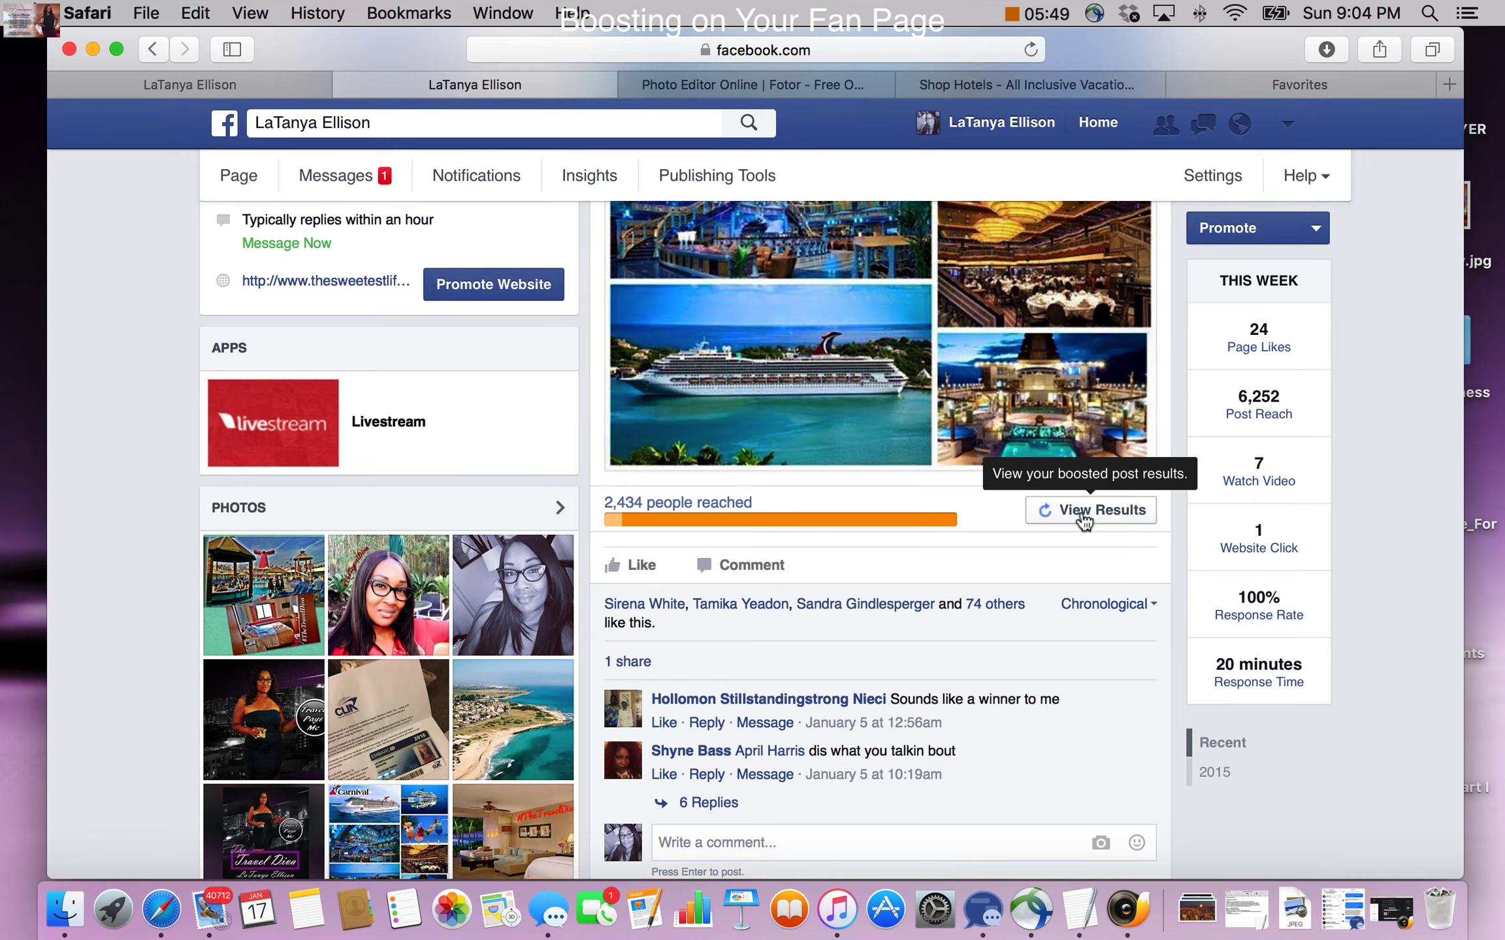
{"action": "left_click", "coordinate": [1080, 516]}
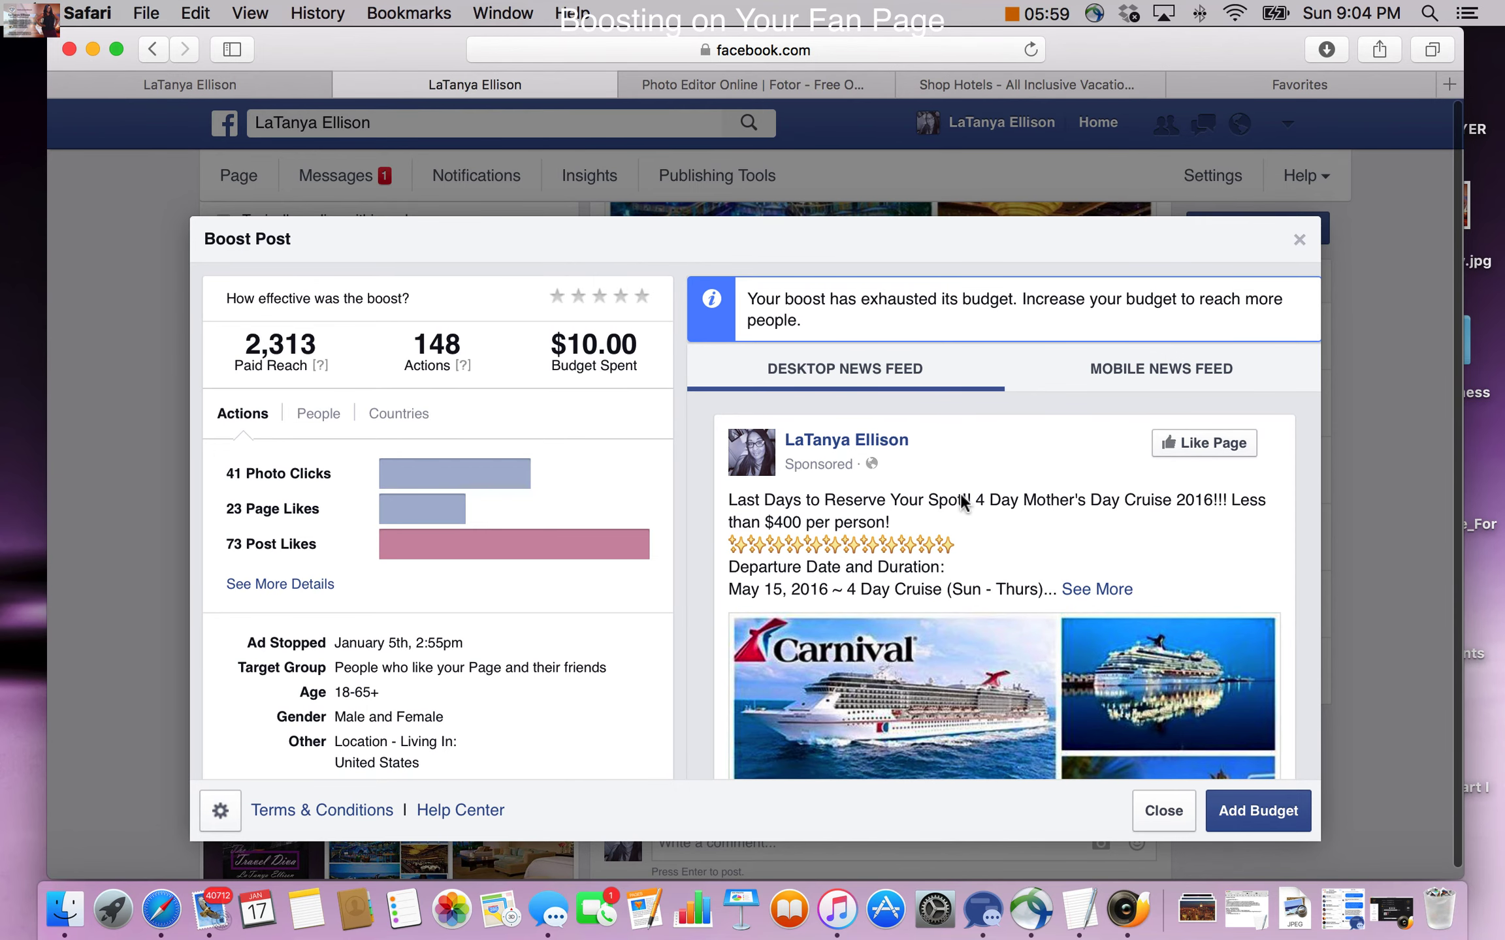
- Examine the boost's paid reach, actions, budget spent and the breakdown of clicks and likes
{"action": "scroll", "coordinate": [447, 328], "scroll_direction": "down", "scroll_amount": 1}
{"action": "scroll", "coordinate": [447, 328], "scroll_direction": "down", "scroll_amount": 1}
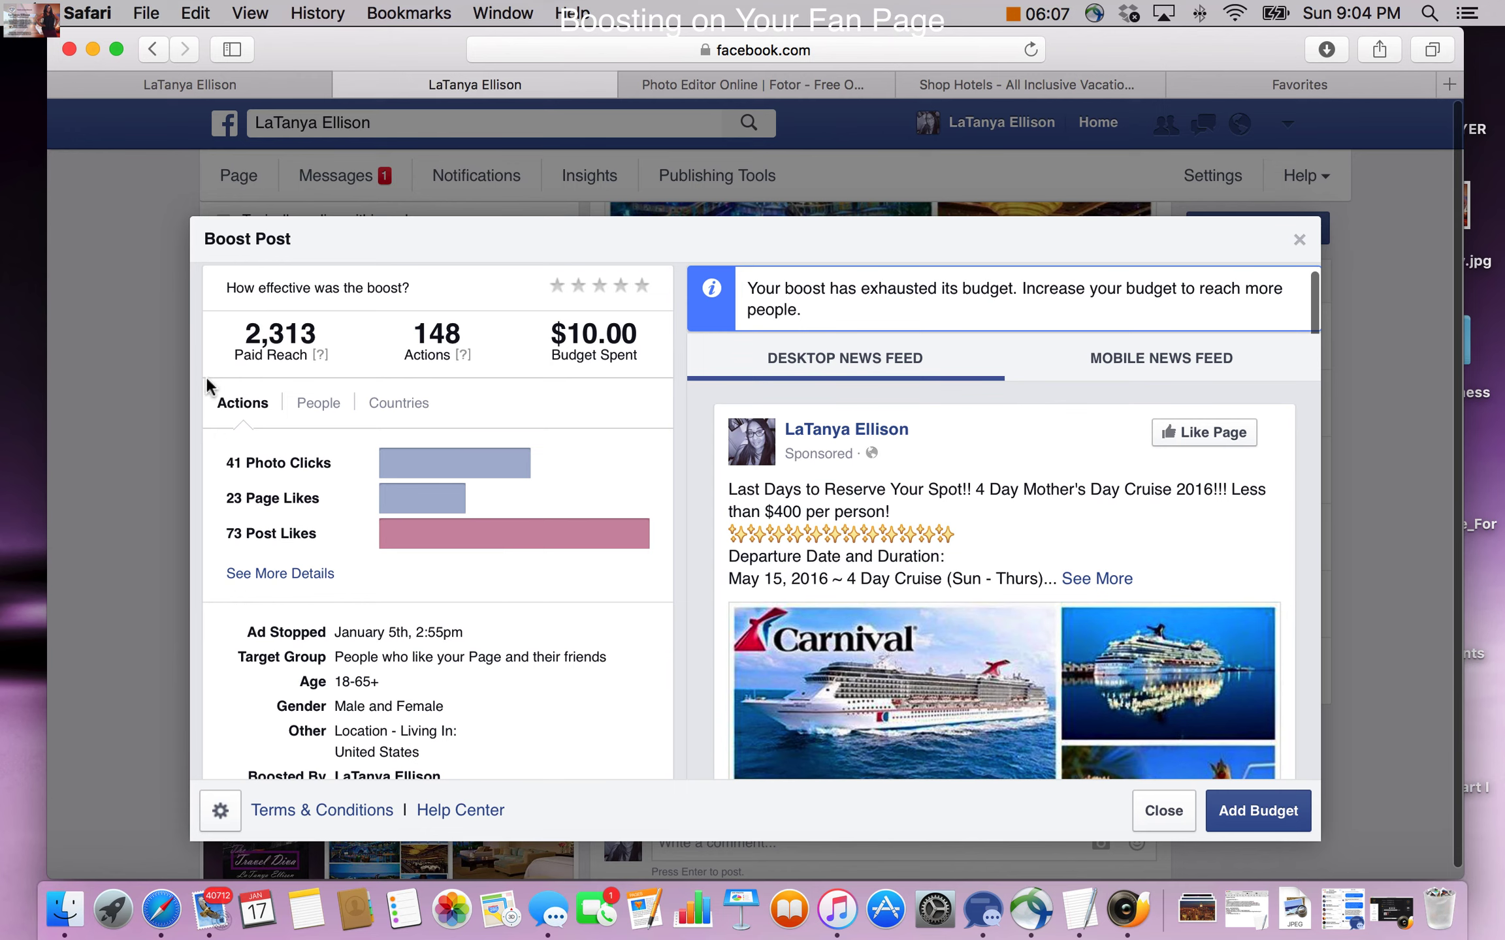
{"action": "scroll", "coordinate": [235, 373], "scroll_direction": "up", "scroll_amount": 1}
{"action": "scroll", "coordinate": [235, 369], "scroll_direction": "down", "scroll_amount": 1}
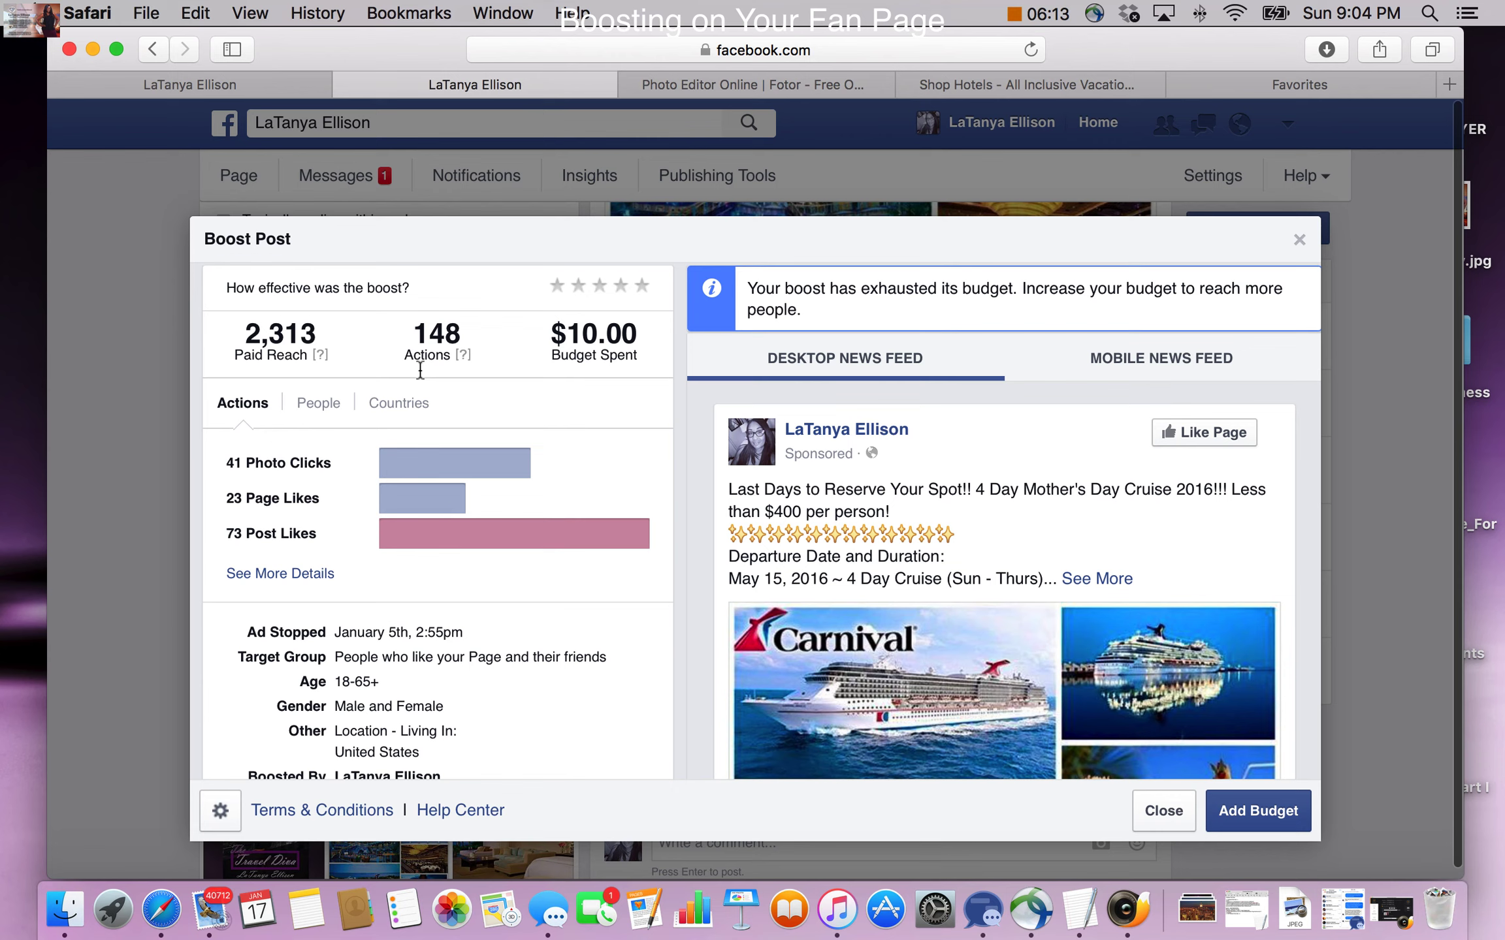
{"action": "mouse_move", "coordinate": [465, 359]}
{"action": "scroll", "coordinate": [559, 464], "scroll_direction": "down", "scroll_amount": 5}
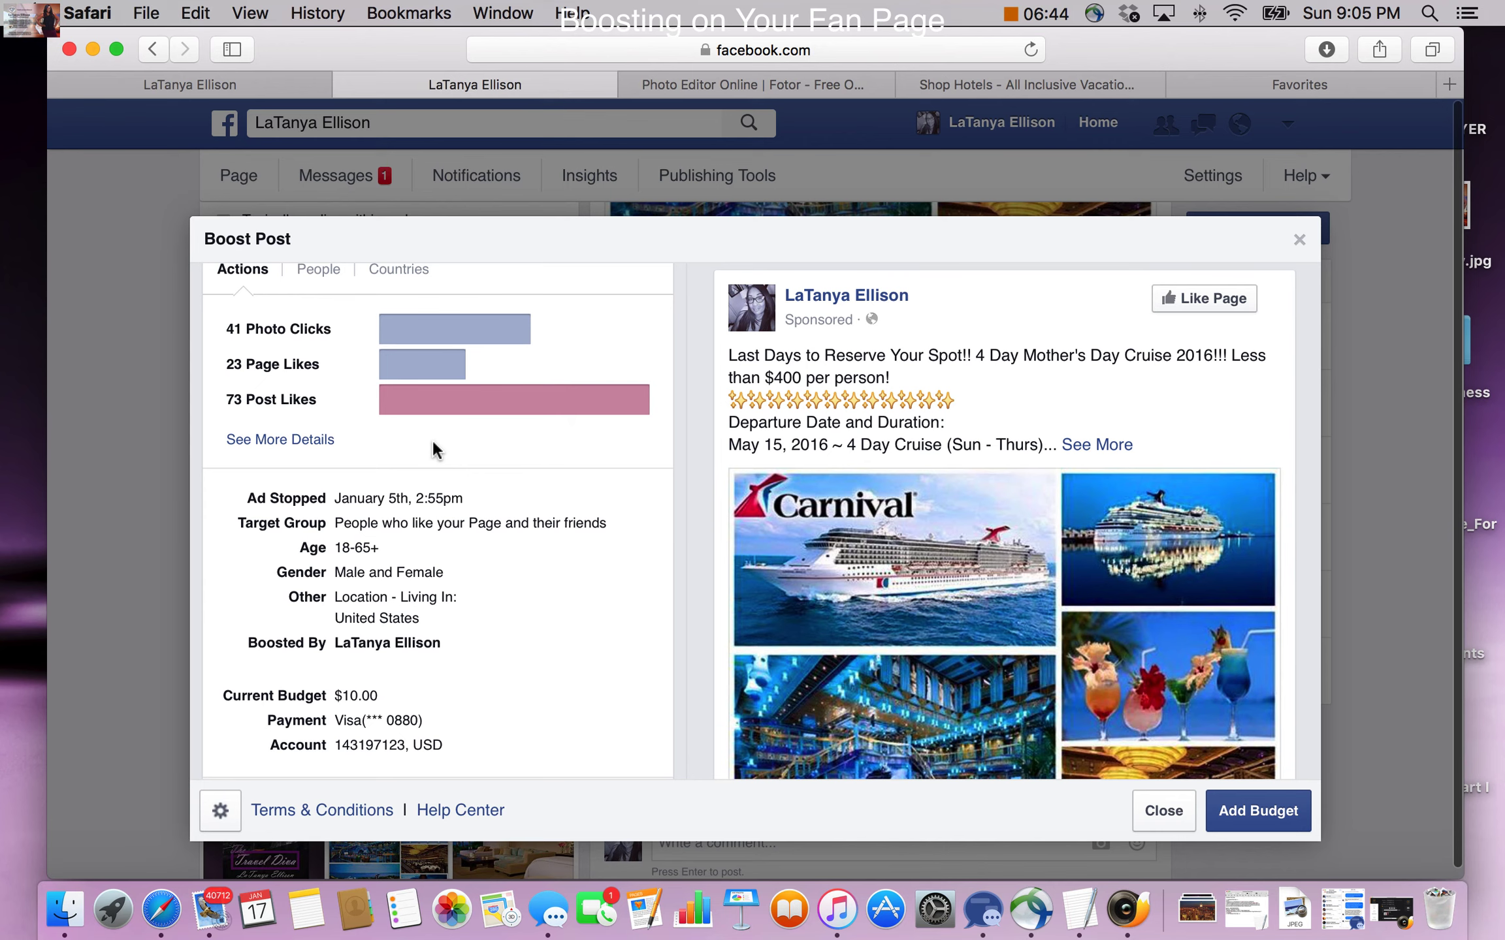
- Show the boost results by people and review the age and gender split, target audience details and add-budget setting
{"action": "left_click", "coordinate": [319, 273]}
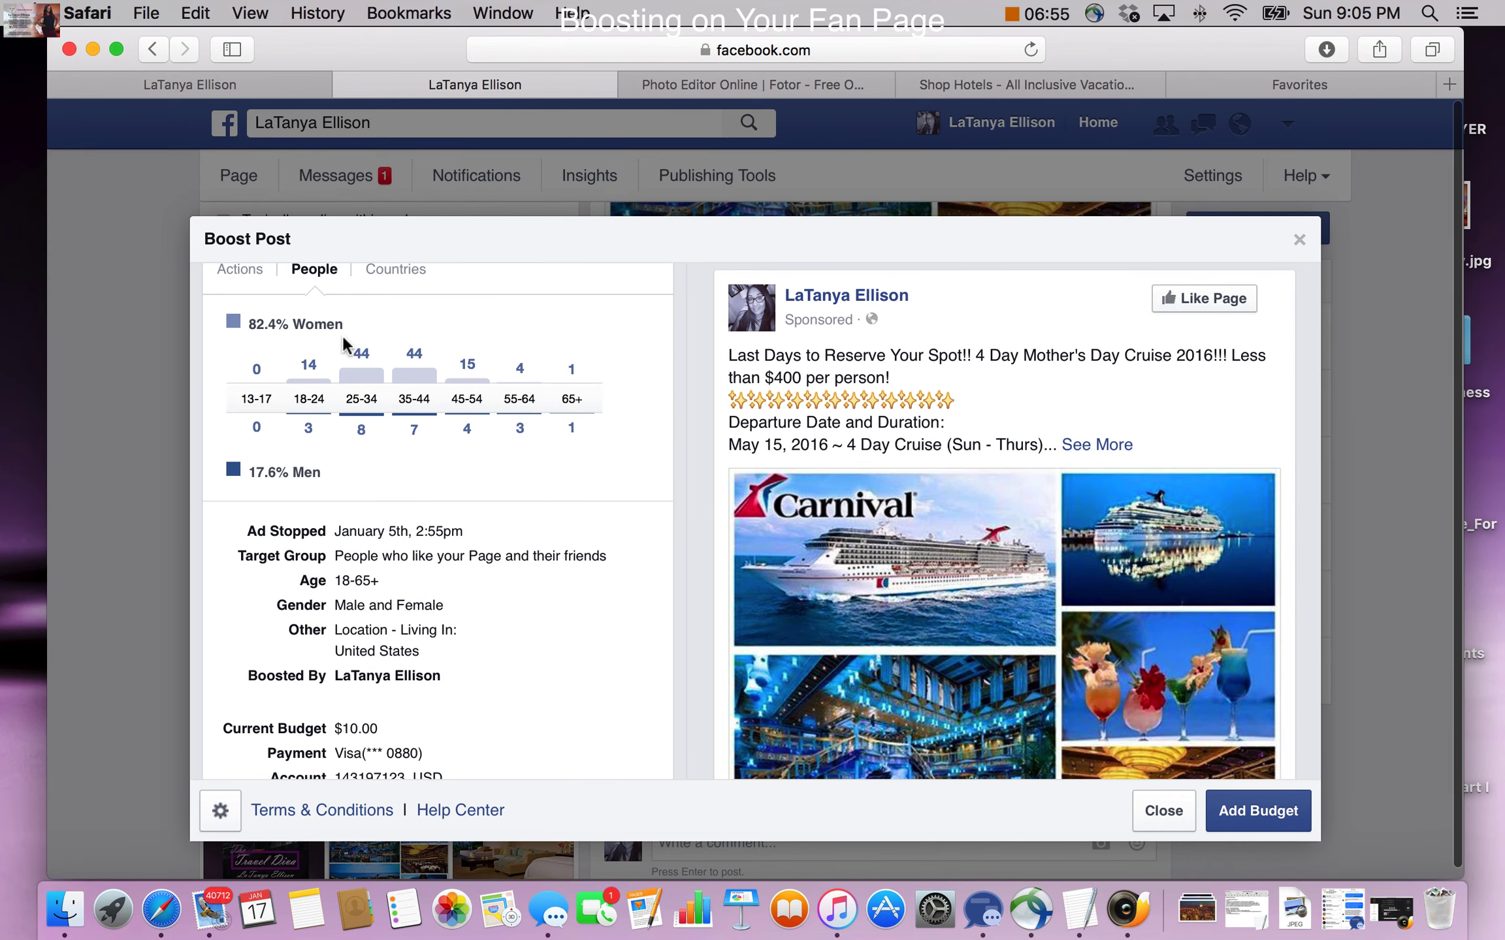
{"action": "scroll", "coordinate": [389, 513], "scroll_direction": "down", "scroll_amount": 1}
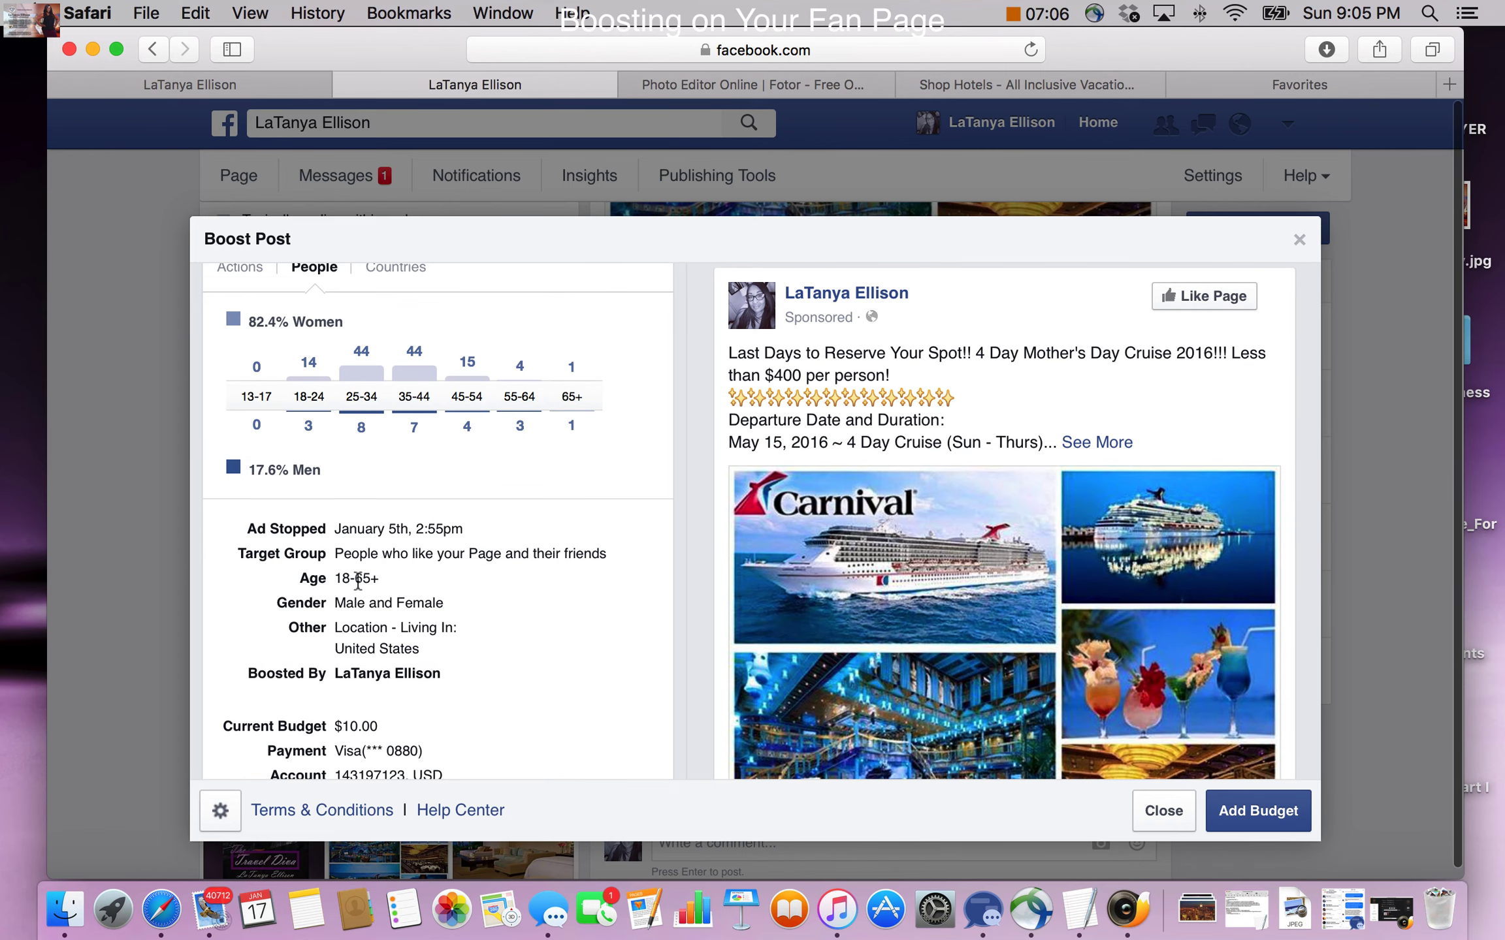
{"action": "scroll", "coordinate": [307, 580], "scroll_direction": "down", "scroll_amount": 1}
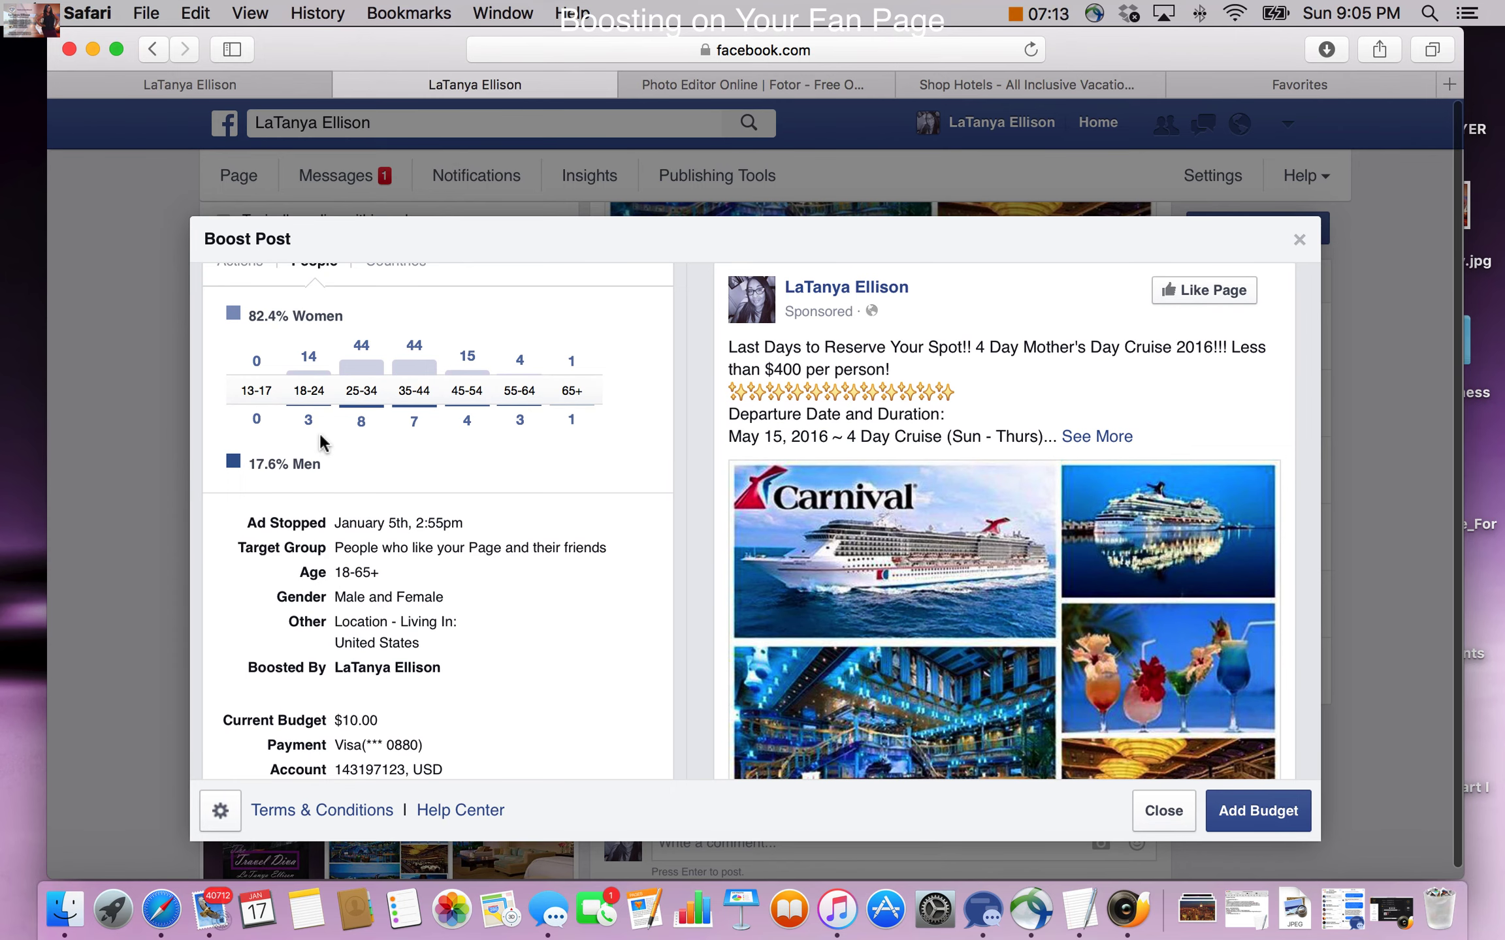
{"action": "scroll", "coordinate": [317, 428], "scroll_direction": "down", "scroll_amount": 1}
{"action": "mouse_move", "coordinate": [403, 430]}
{"action": "mouse_move", "coordinate": [348, 345]}
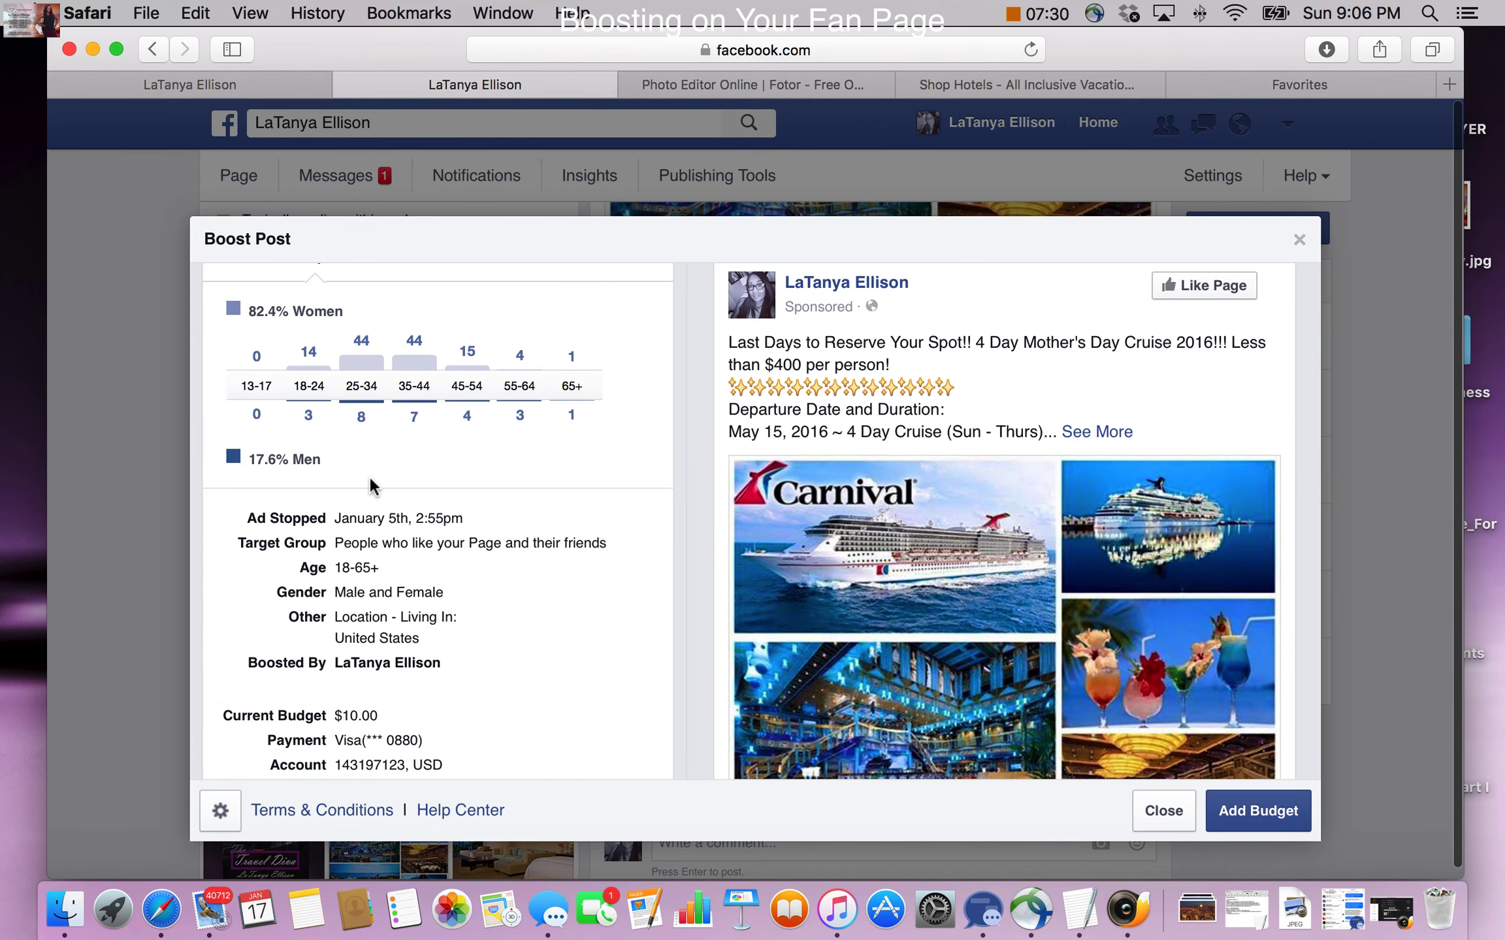
{"action": "scroll", "coordinate": [369, 486], "scroll_direction": "up", "scroll_amount": 1}
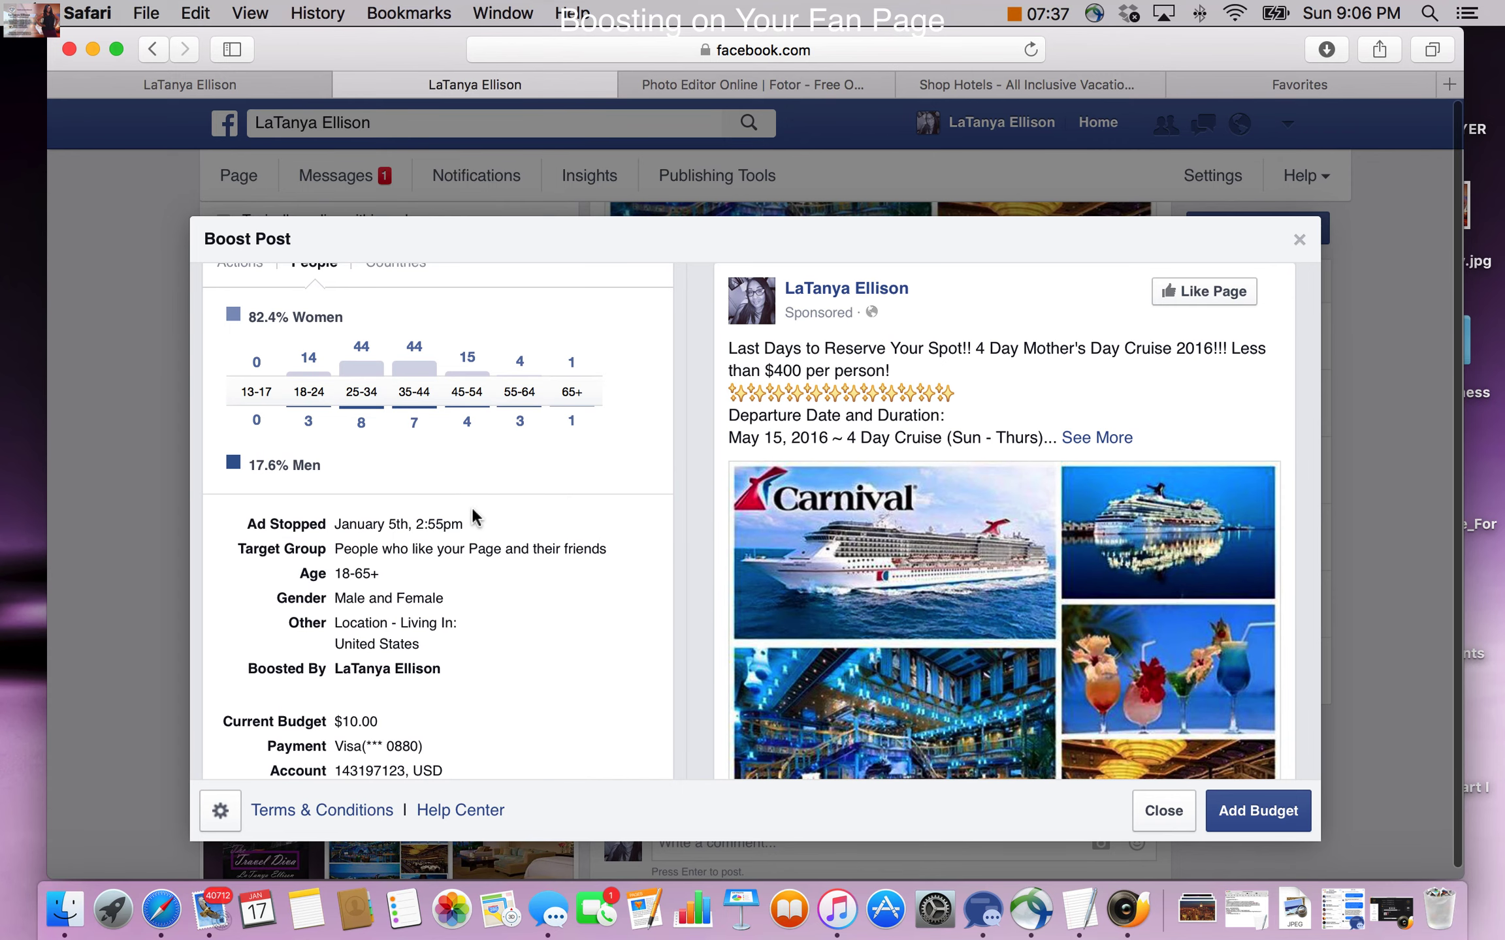
{"action": "scroll", "coordinate": [472, 508], "scroll_direction": "down", "scroll_amount": 1}
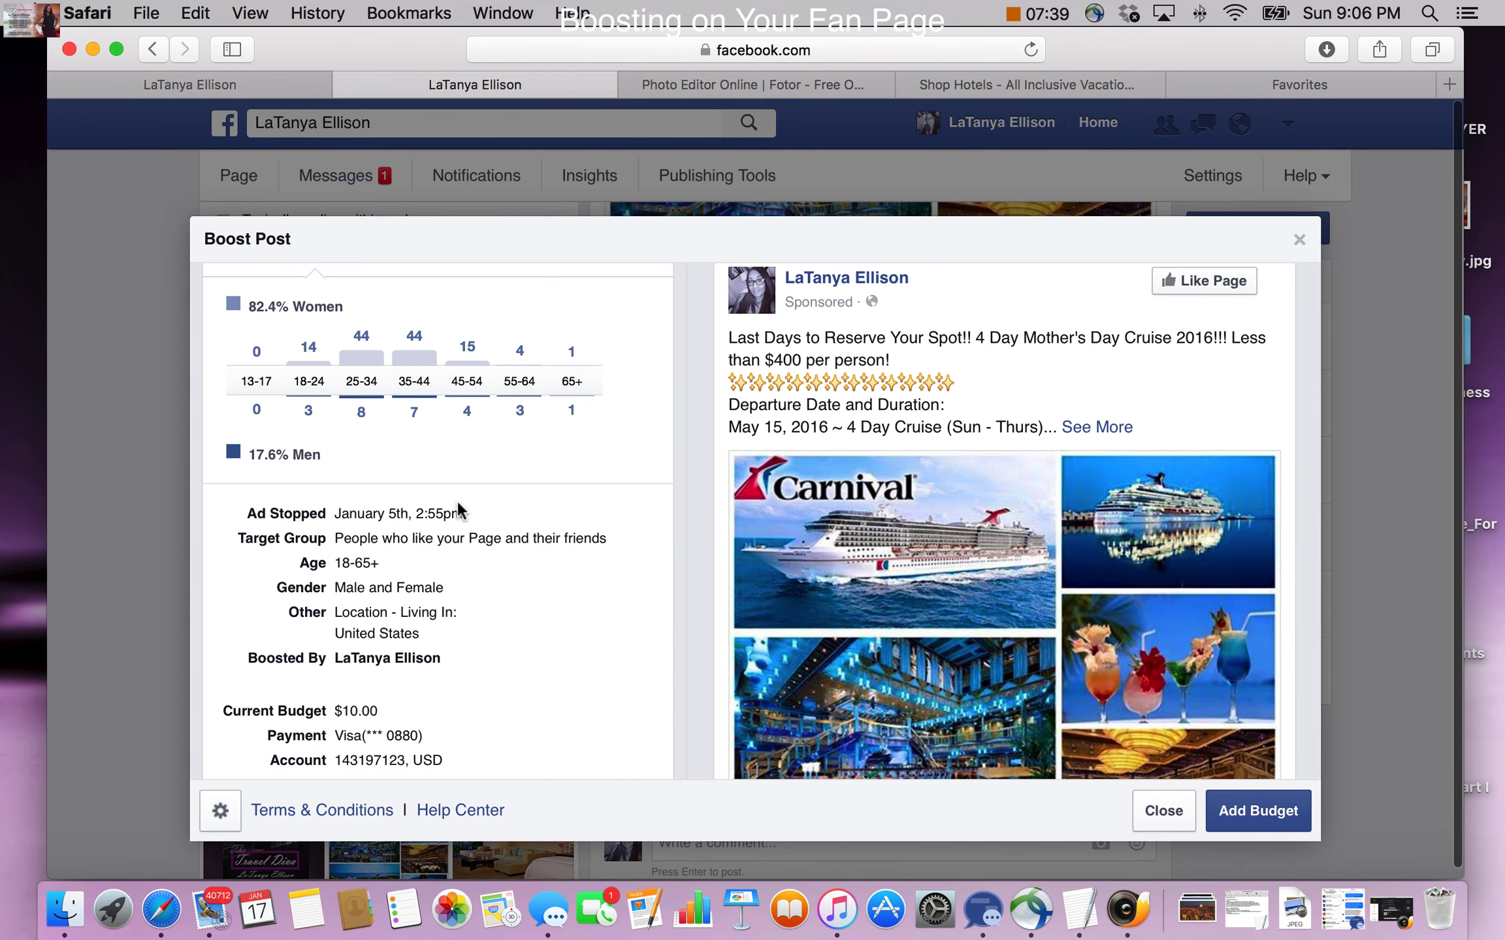
{"action": "scroll", "coordinate": [429, 441], "scroll_direction": "up", "scroll_amount": 1}
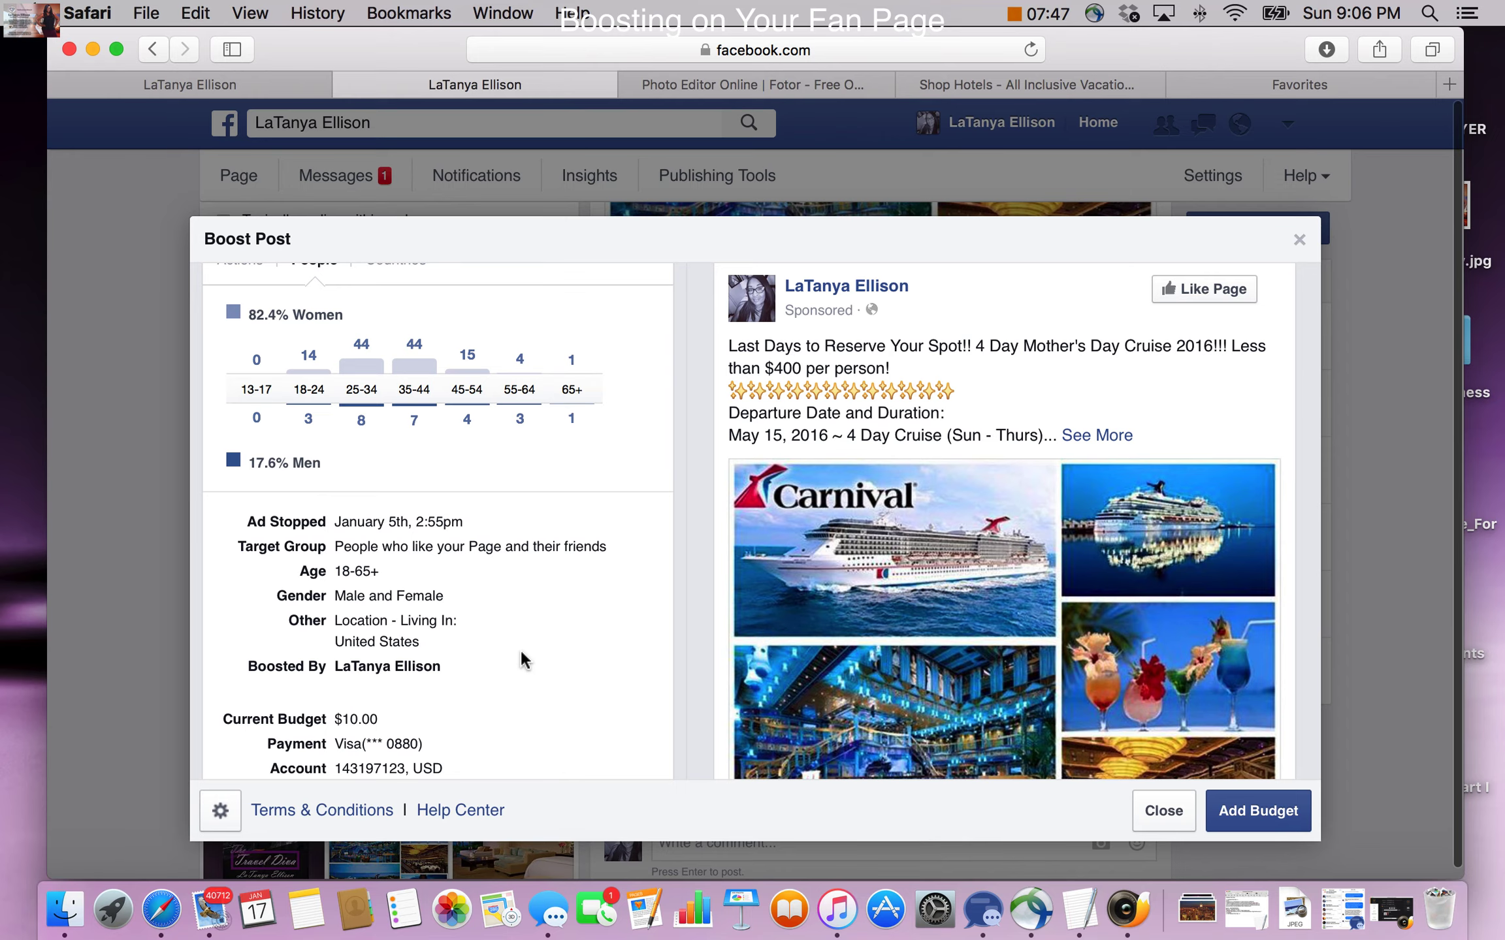
{"action": "scroll", "coordinate": [520, 649], "scroll_direction": "down", "scroll_amount": 5}
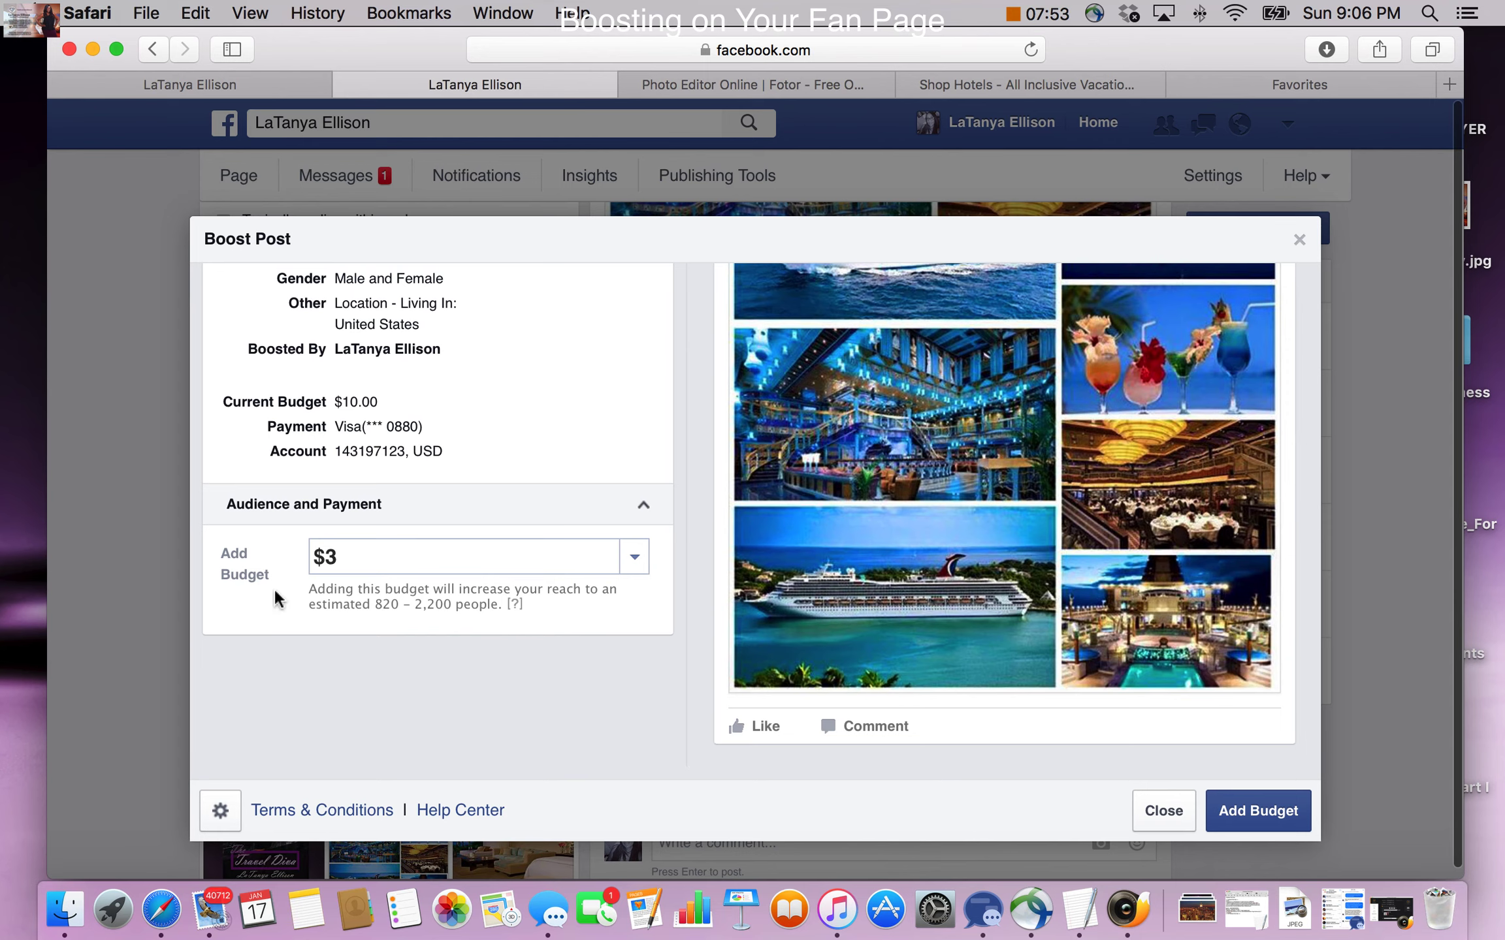
- Try a custom additional budget of $1 for the boosted cruise post, and close the boost results without adding it
{"action": "scroll", "coordinate": [260, 586], "scroll_direction": "up", "scroll_amount": 1}
{"action": "scroll", "coordinate": [260, 586], "scroll_direction": "down", "scroll_amount": 1}
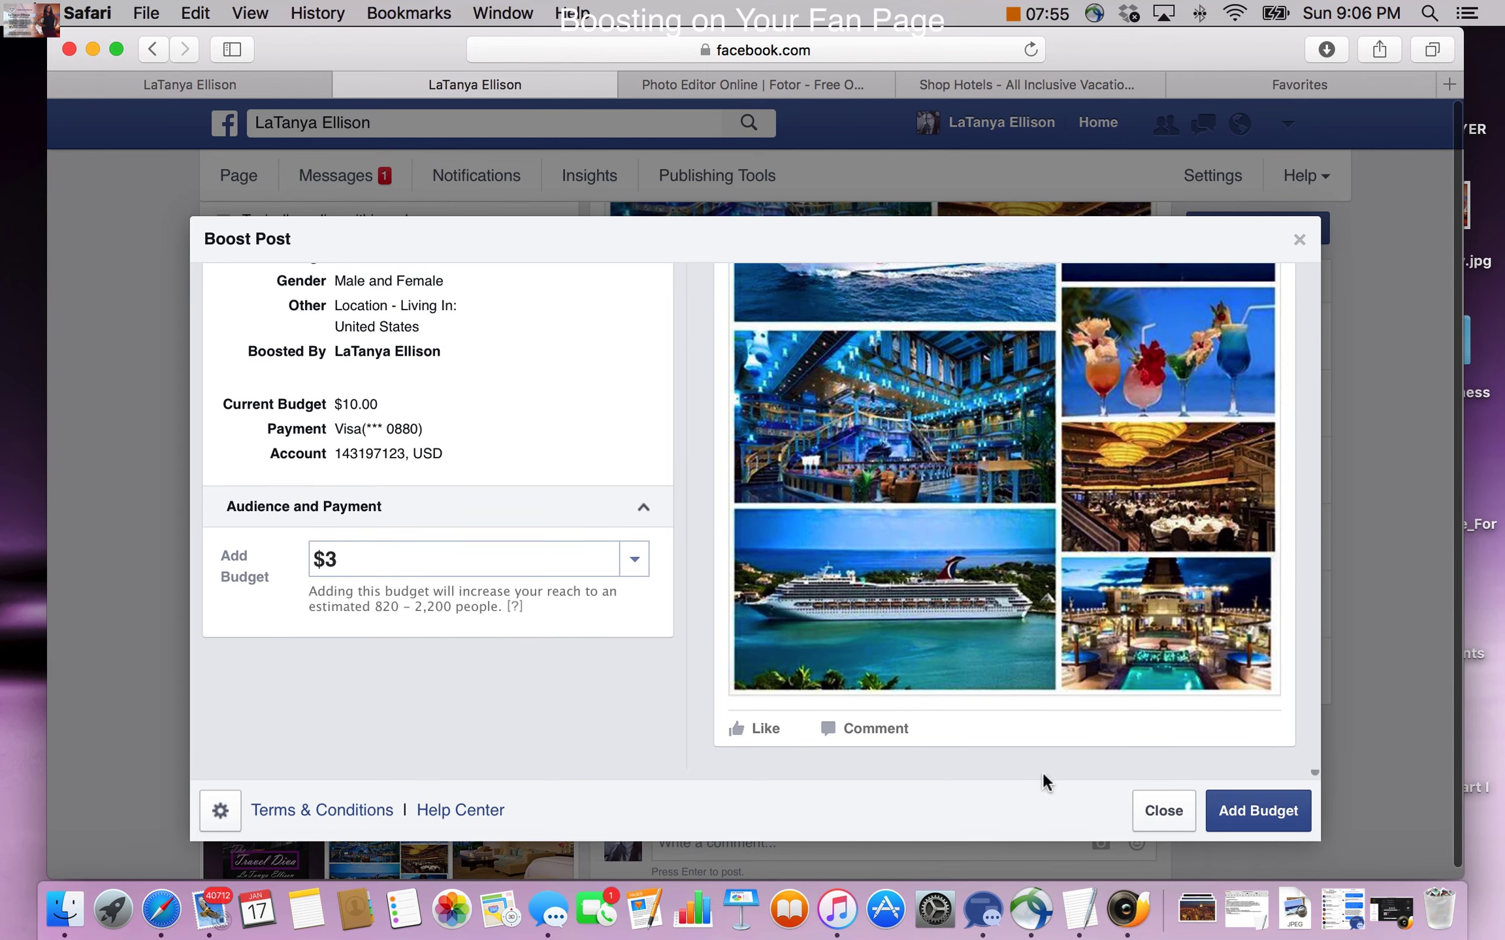
{"action": "scroll", "coordinate": [970, 686], "scroll_direction": "up", "scroll_amount": 1}
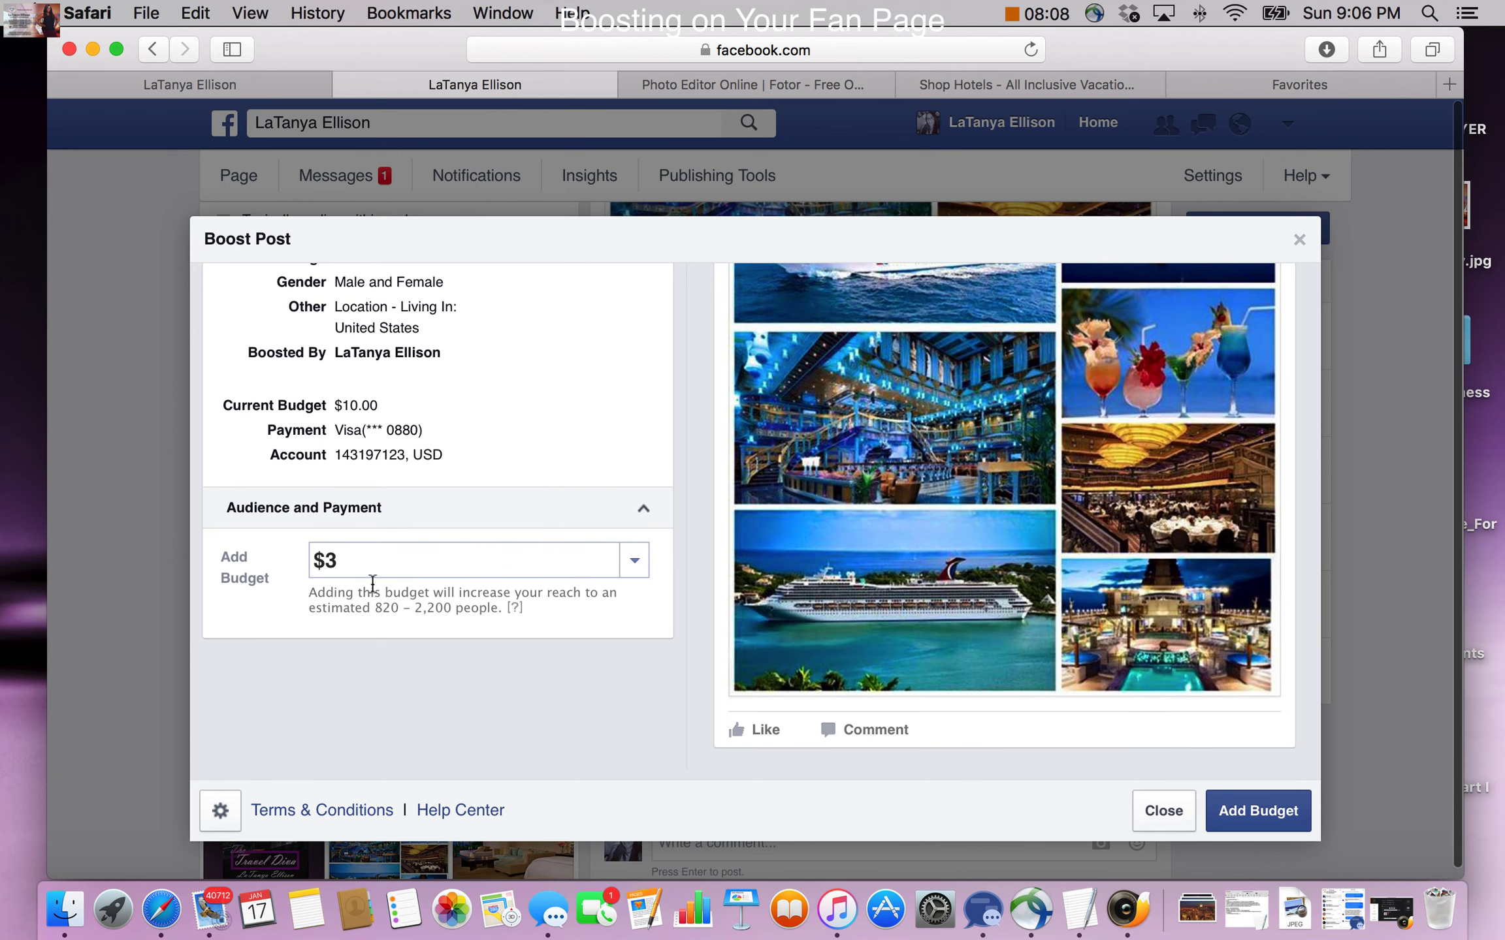
{"action": "scroll", "coordinate": [473, 689], "scroll_direction": "down", "scroll_amount": 1}
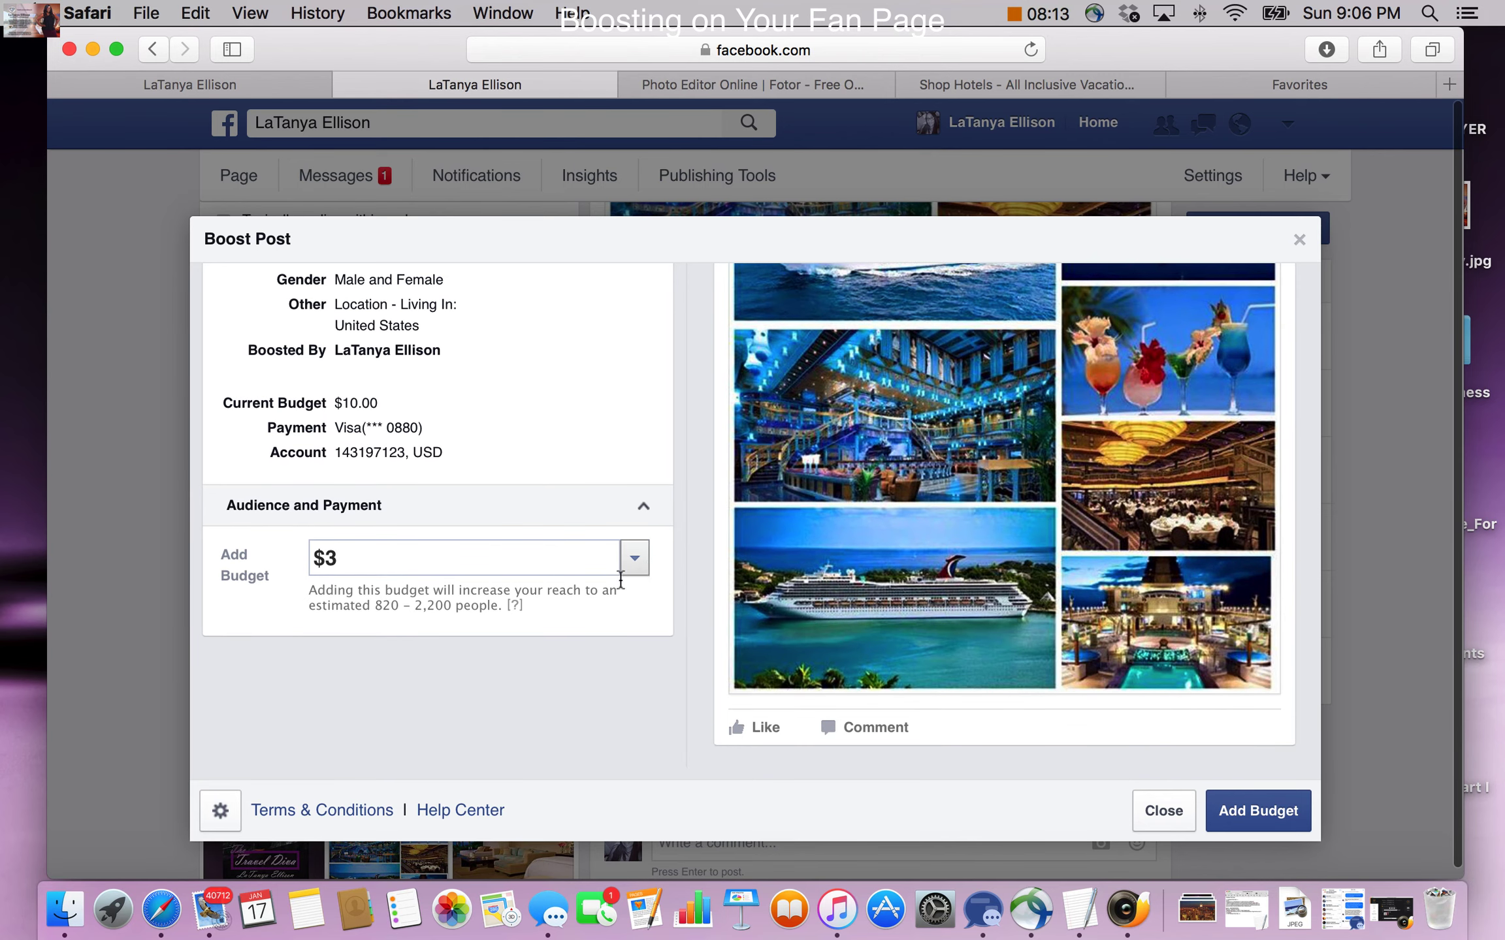
{"action": "left_click", "coordinate": [653, 572]}
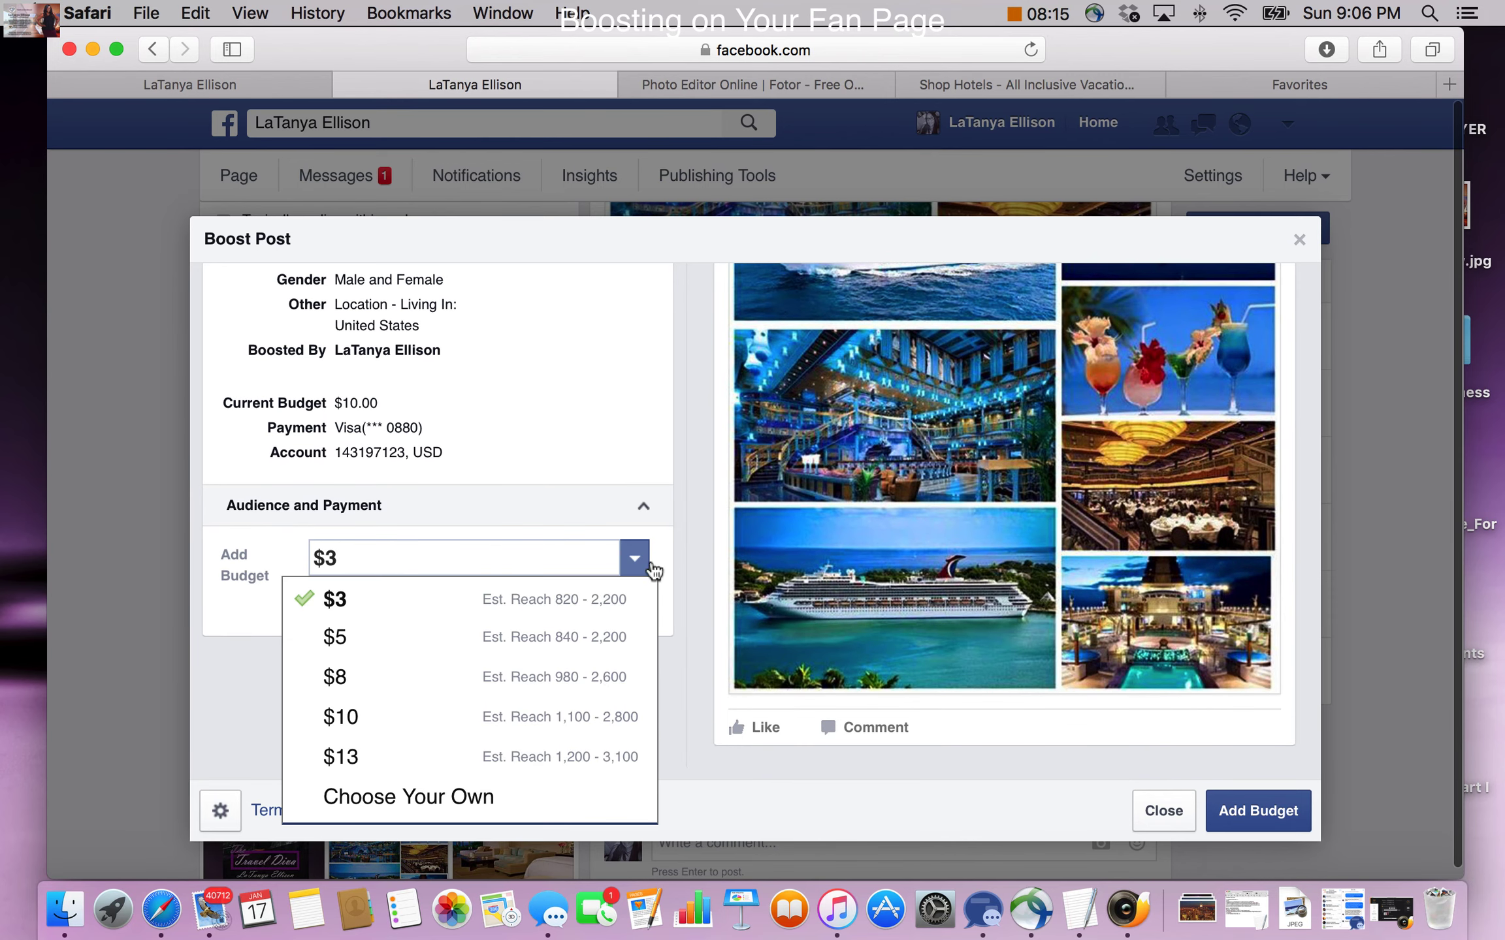
{"action": "left_click", "coordinate": [423, 805]}
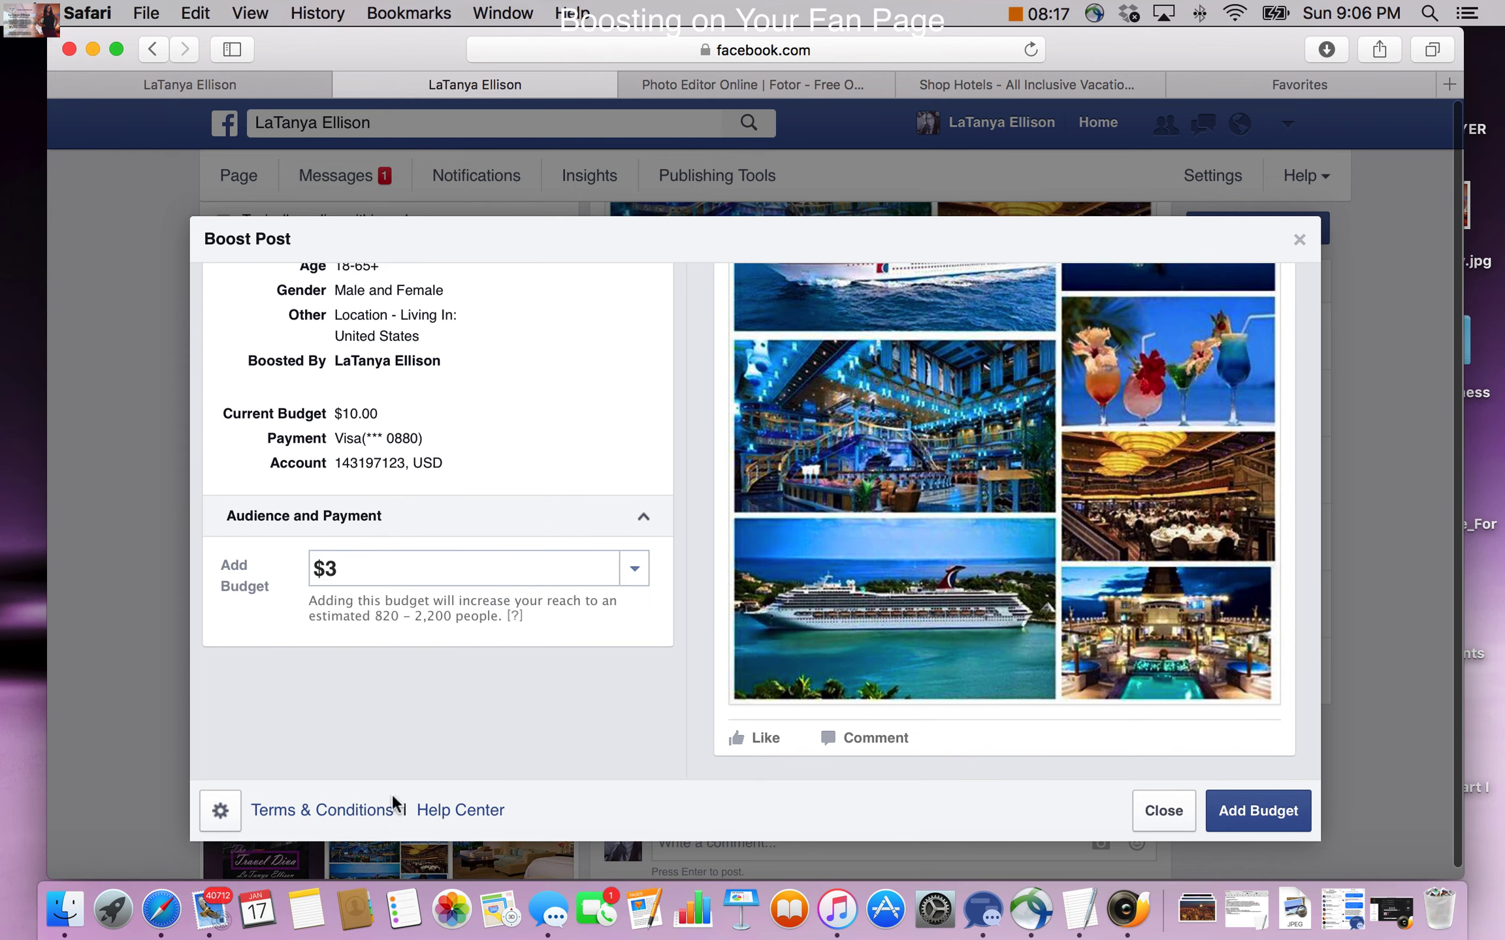
{"action": "left_click", "coordinate": [634, 568]}
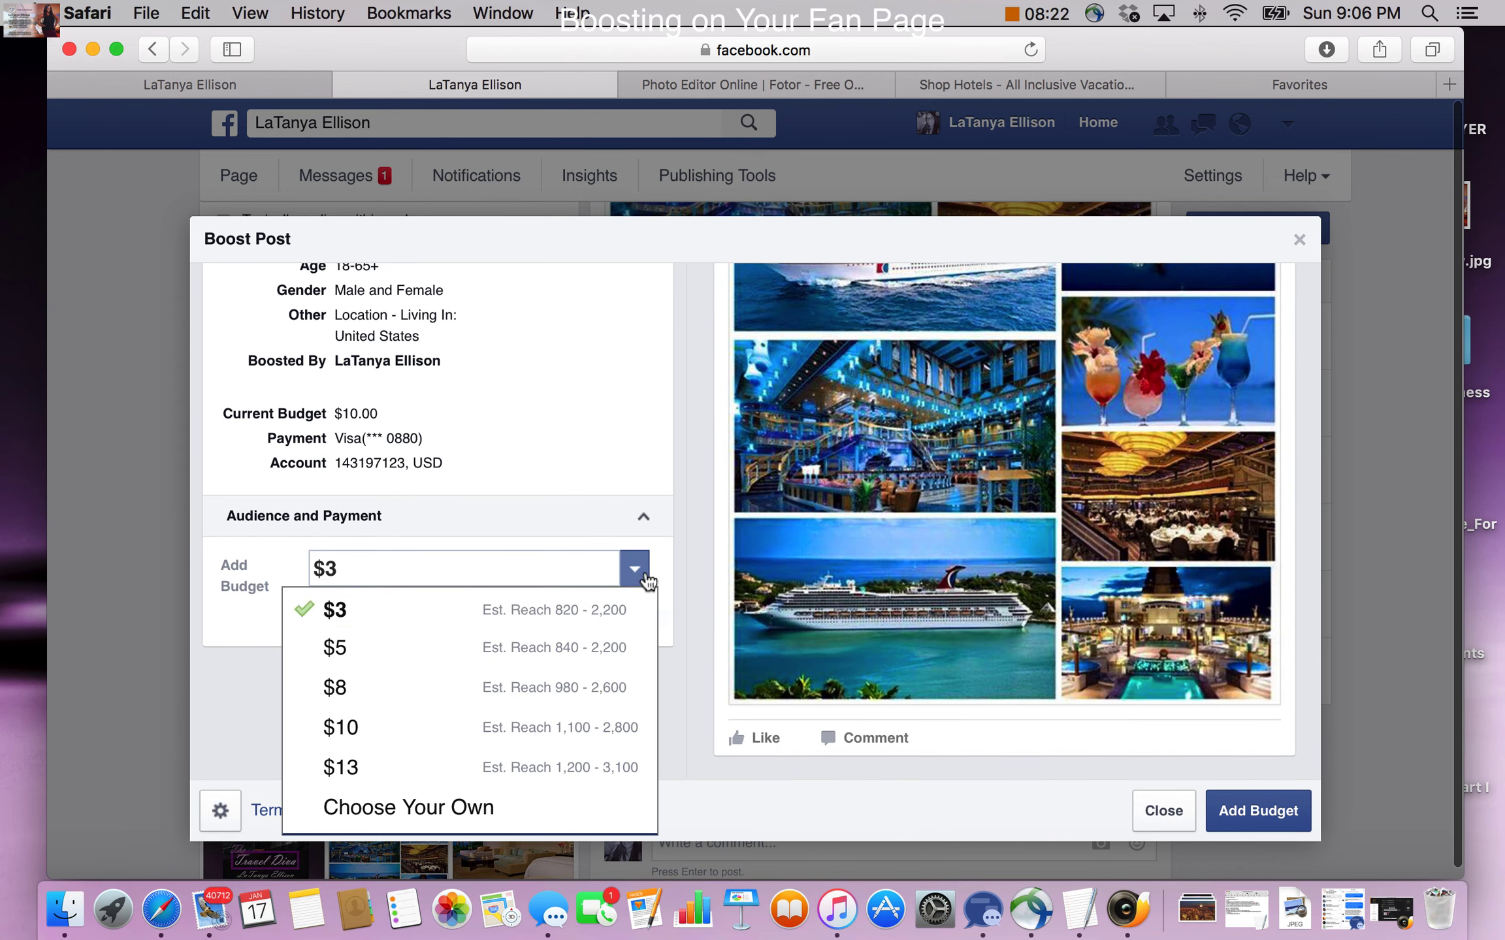
{"action": "left_click", "coordinate": [393, 815]}
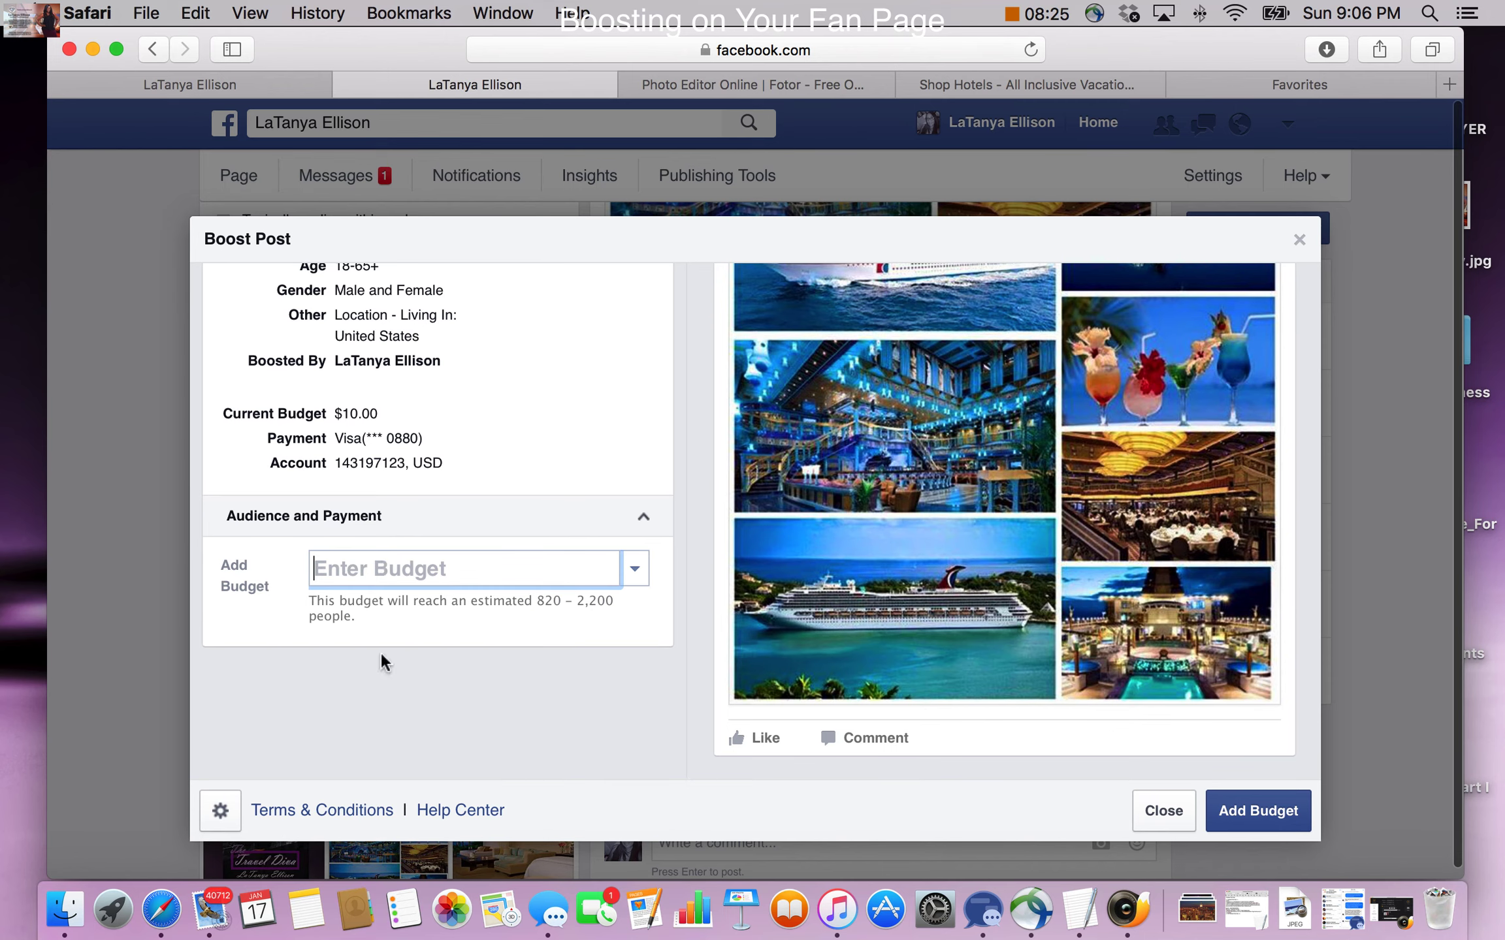
{"action": "type", "text": "1.00"}
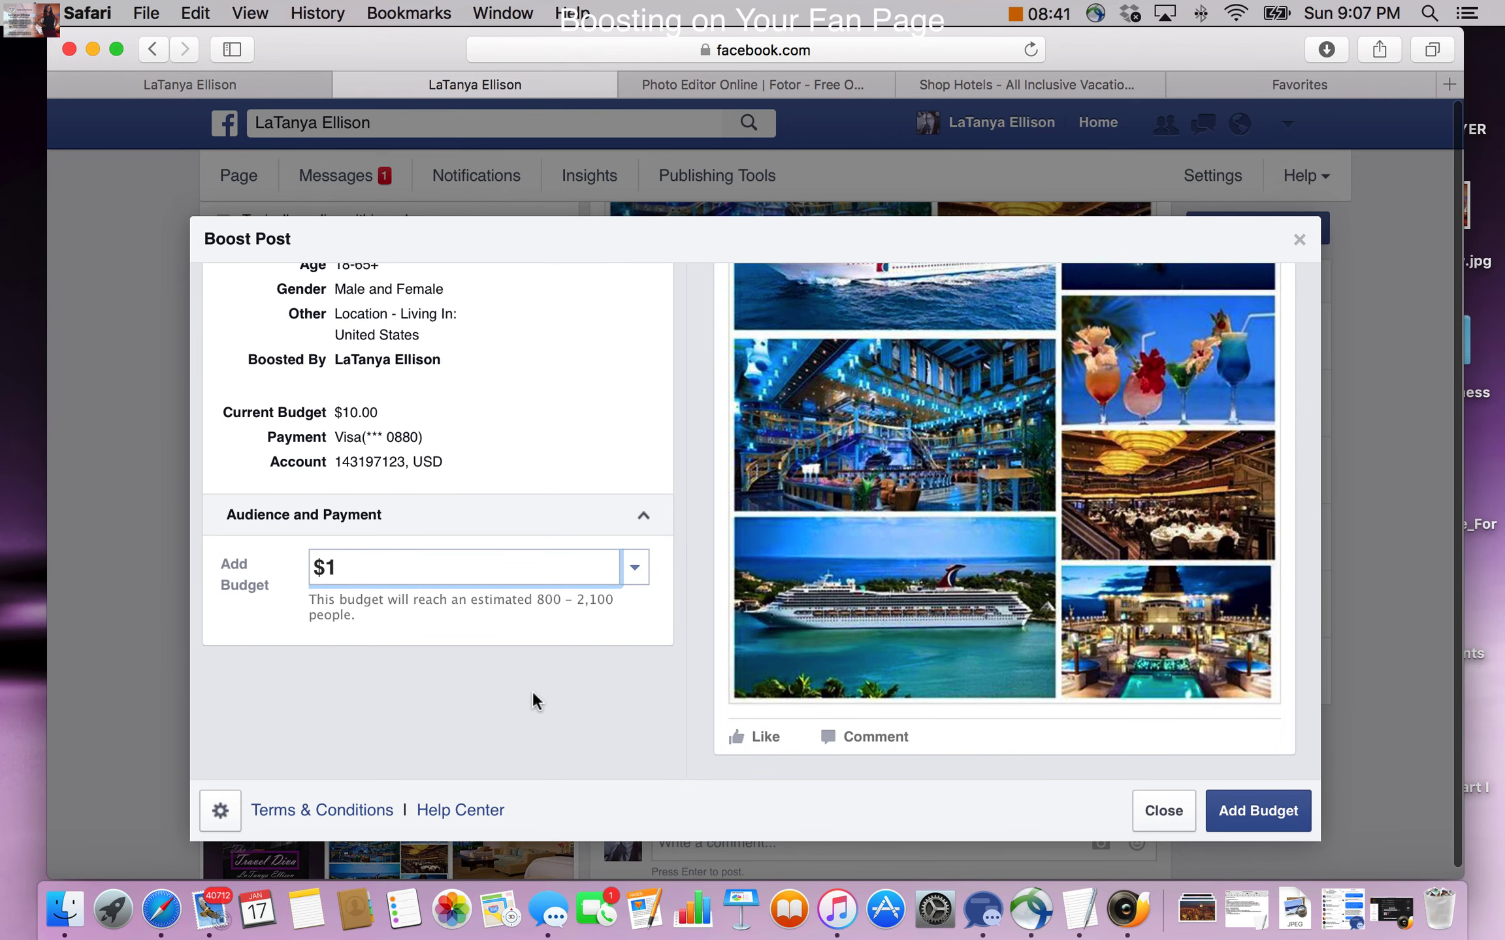
{"action": "left_click", "coordinate": [1161, 817]}
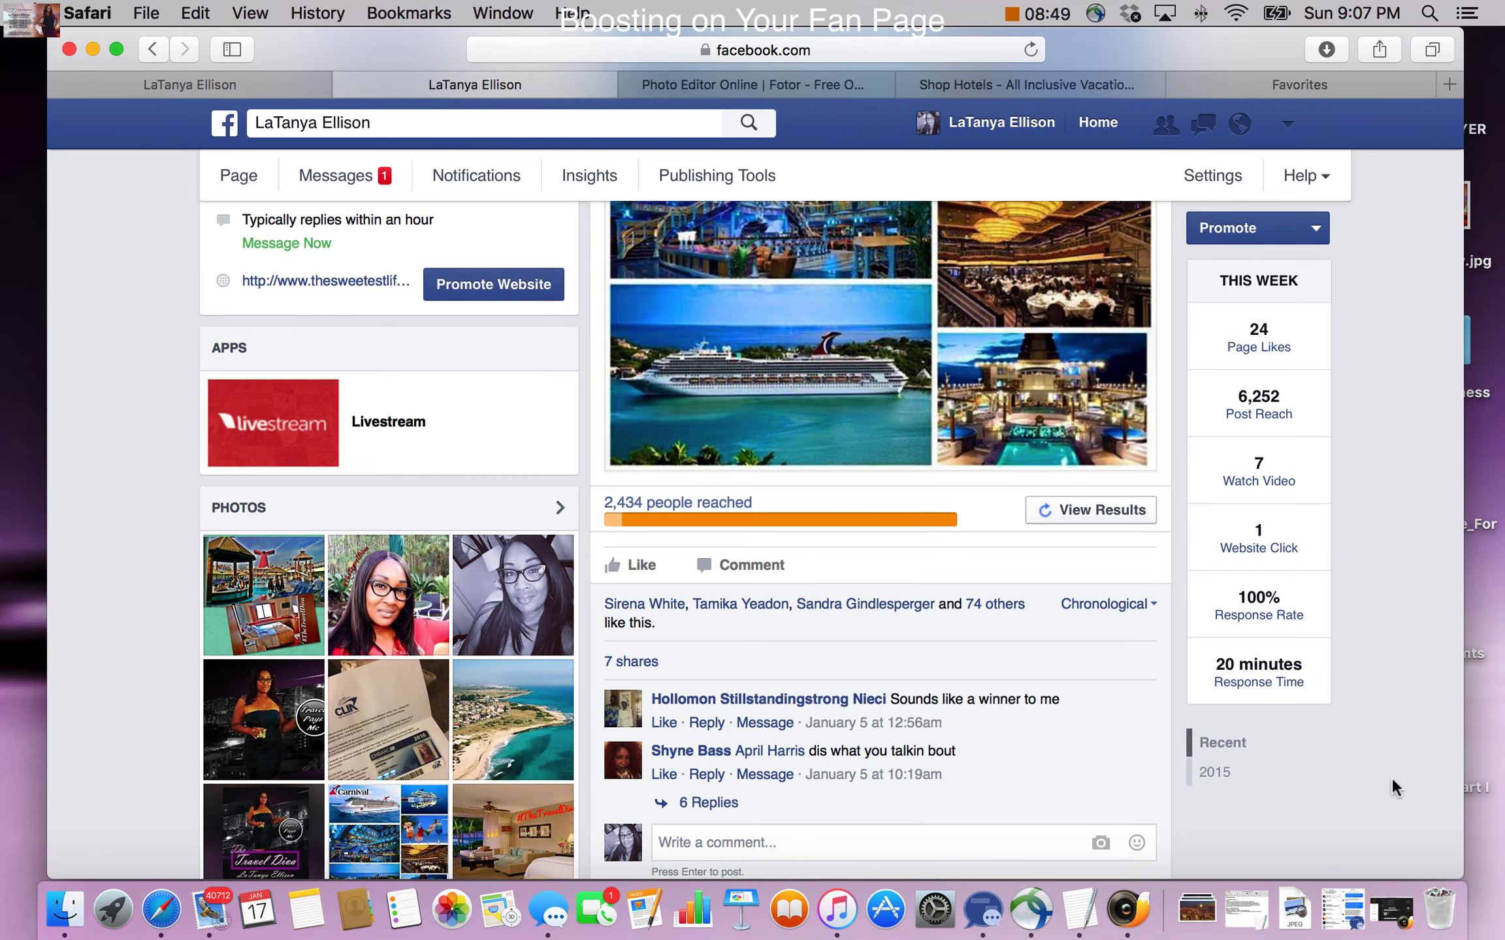
- Find the travel party post among the older page posts and open its boost settings
{"action": "scroll", "coordinate": [1391, 777], "scroll_direction": "down", "scroll_amount": 10}
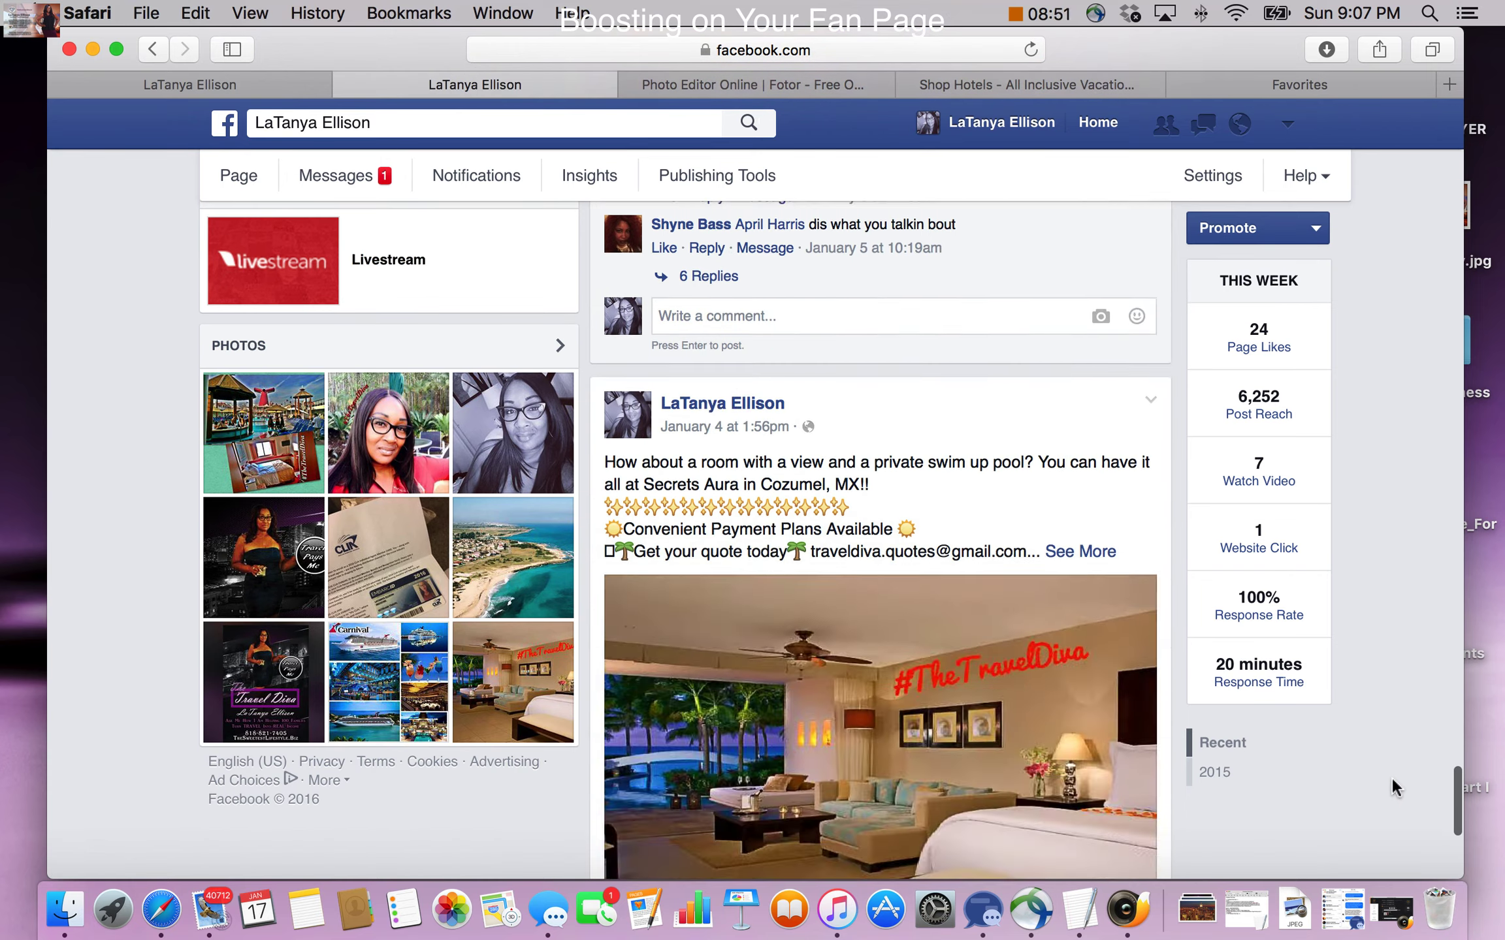
{"action": "scroll", "coordinate": [1391, 777], "scroll_direction": "down", "scroll_amount": 10}
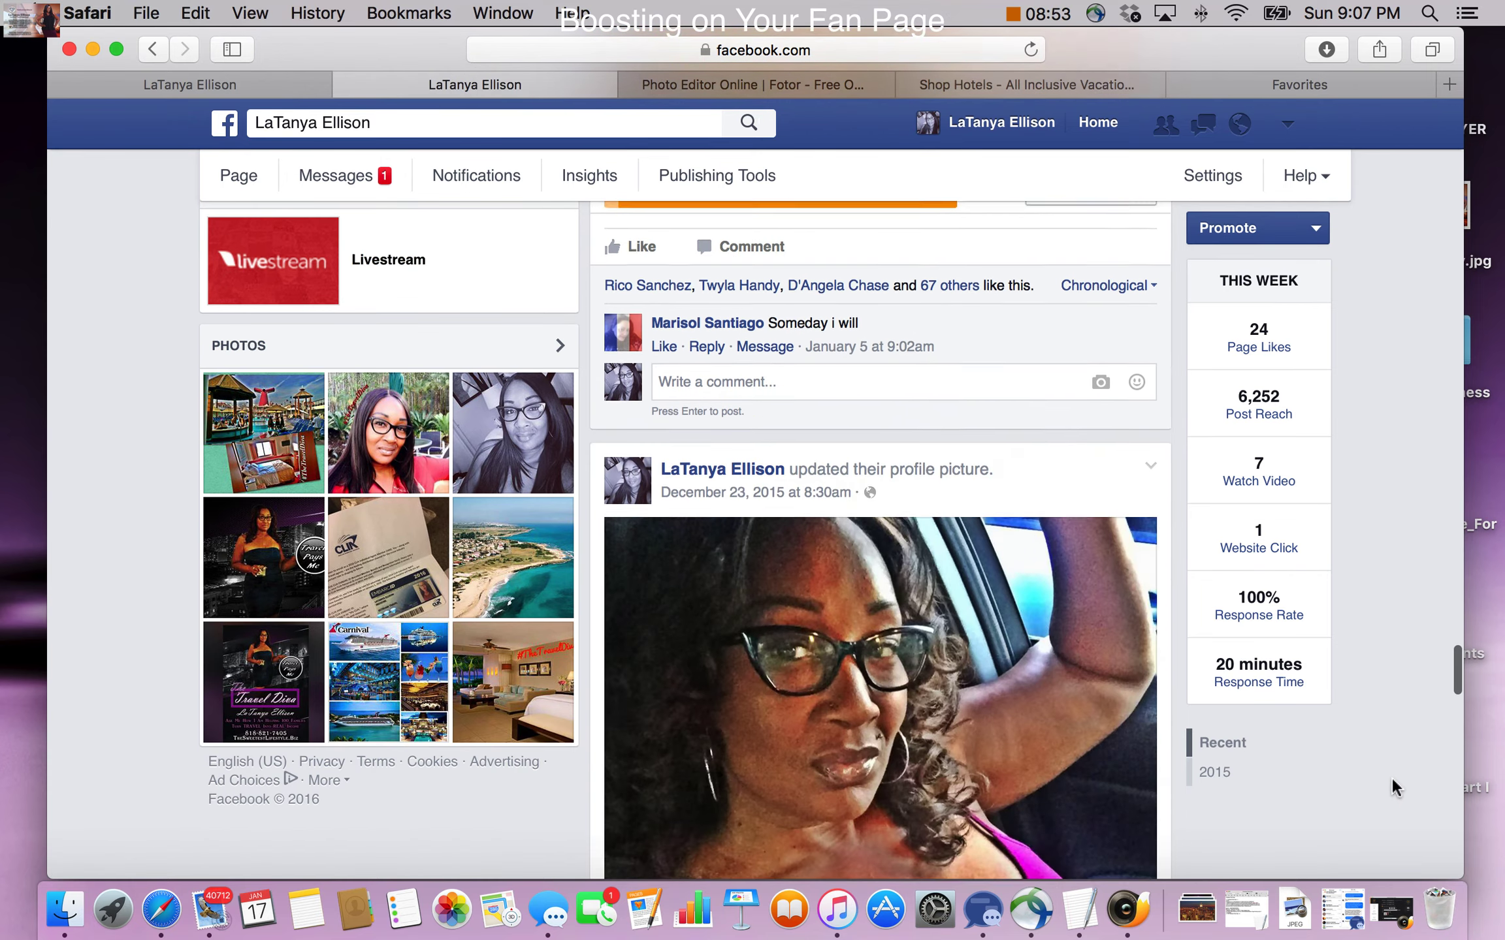
{"action": "scroll", "coordinate": [1390, 777], "scroll_direction": "down", "scroll_amount": 20}
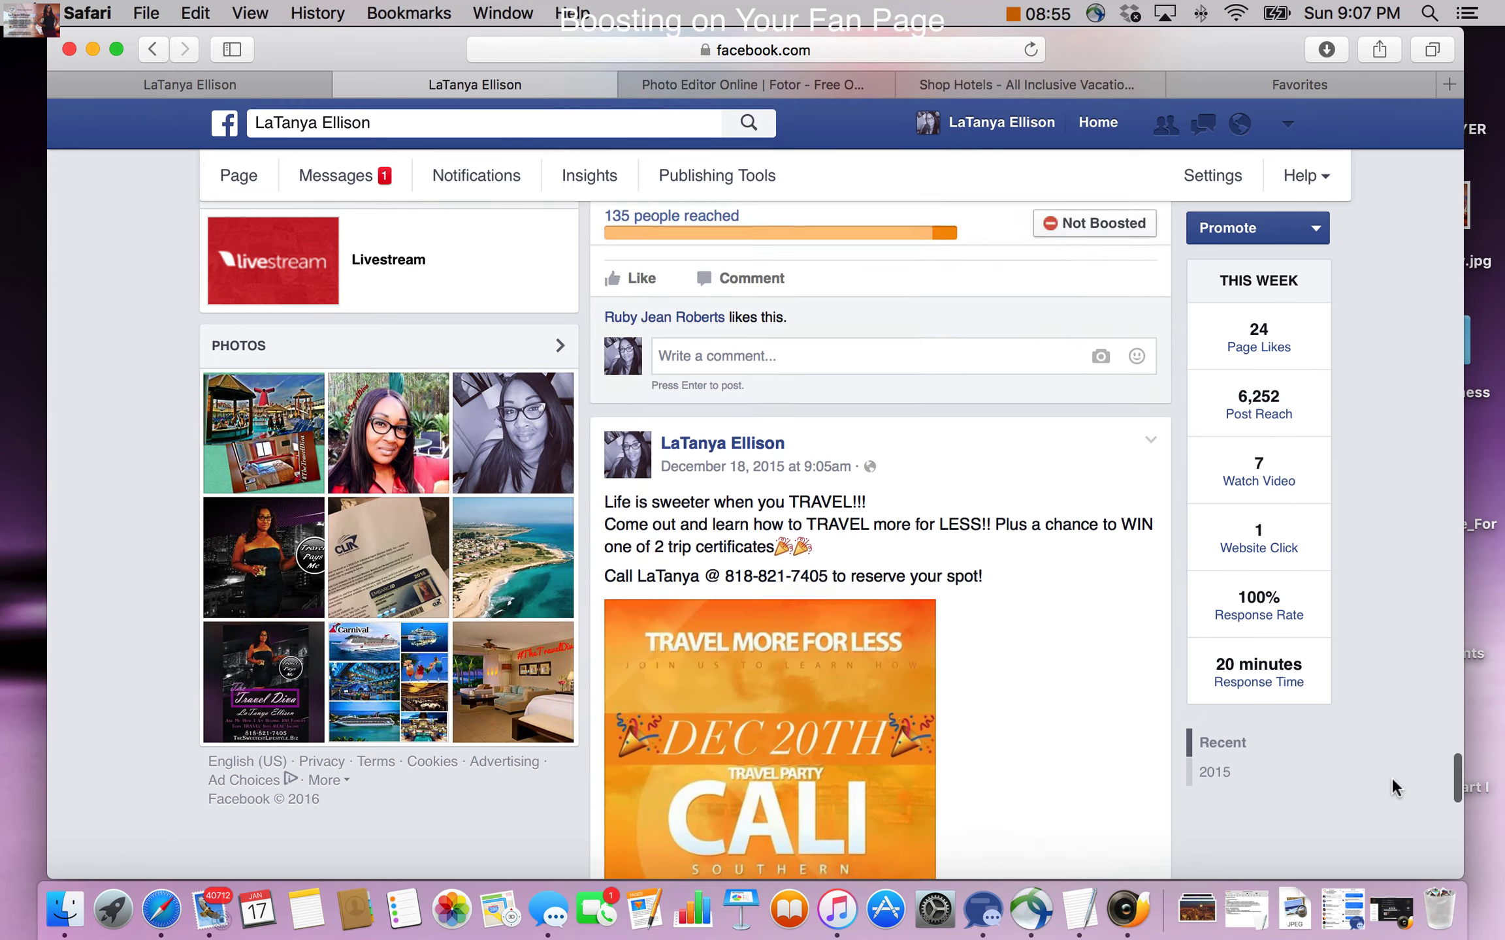
{"action": "scroll", "coordinate": [1390, 777], "scroll_direction": "down", "scroll_amount": 15}
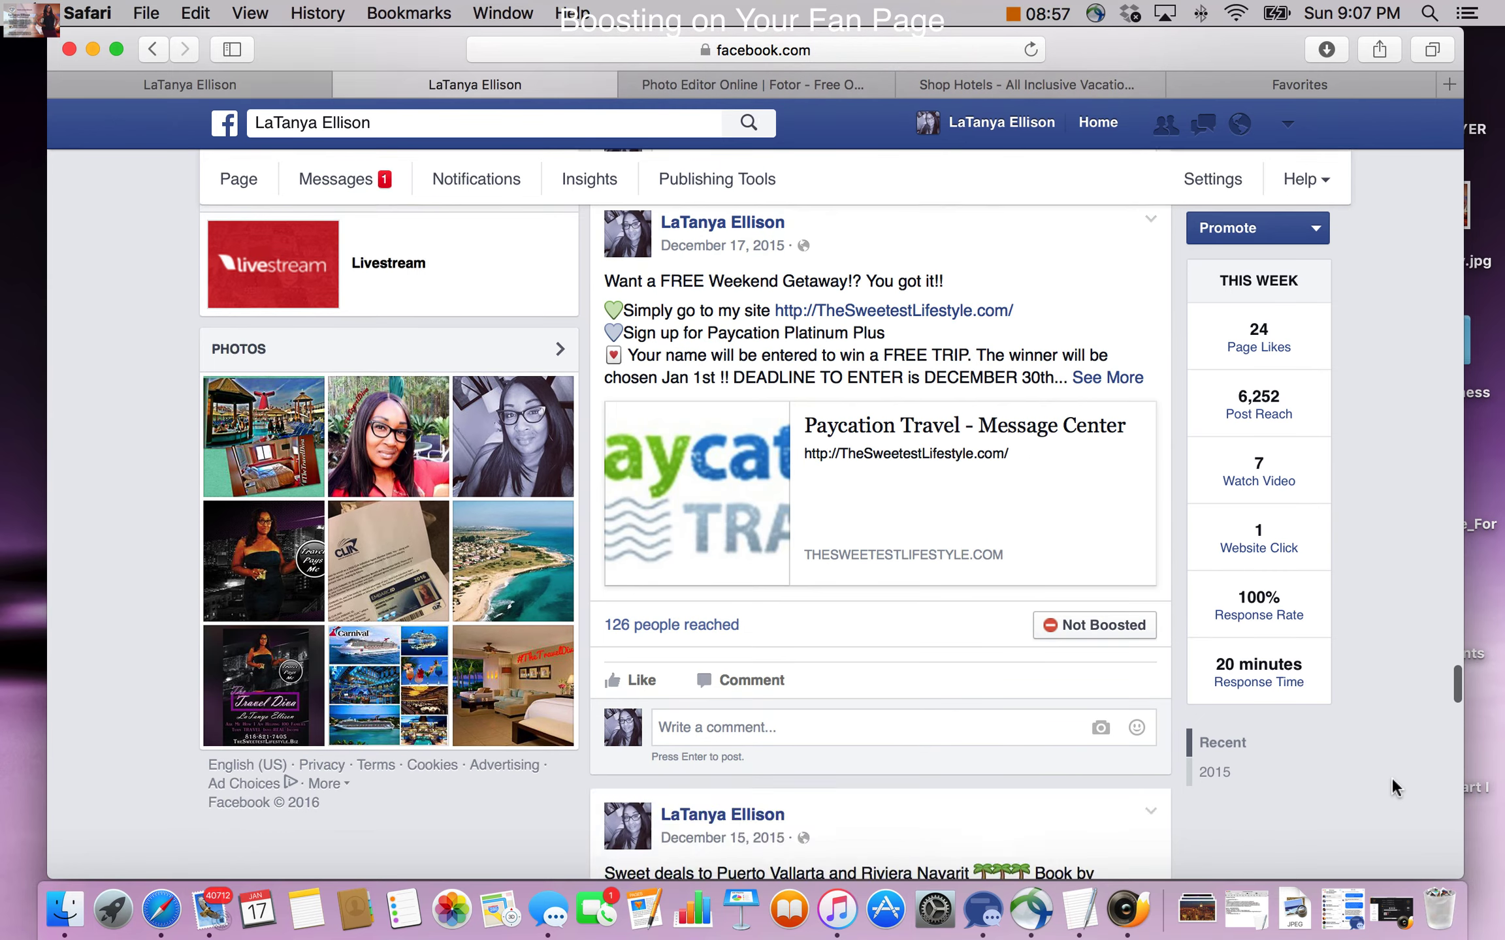
{"action": "scroll", "coordinate": [1391, 780], "scroll_direction": "down", "scroll_amount": 12}
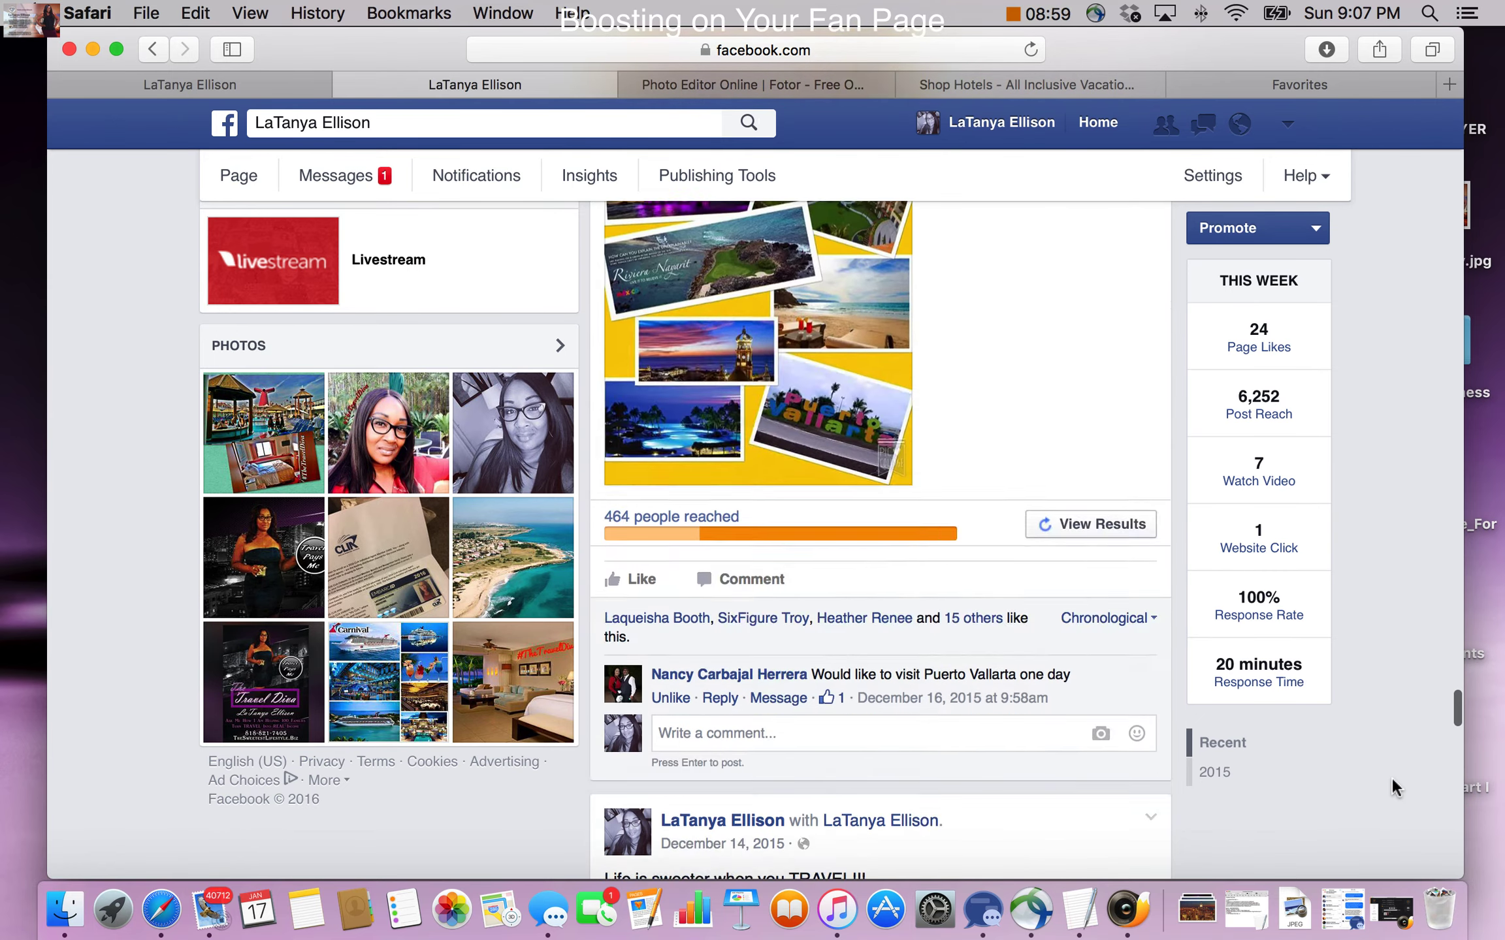
{"action": "scroll", "coordinate": [1390, 777], "scroll_direction": "down", "scroll_amount": 15}
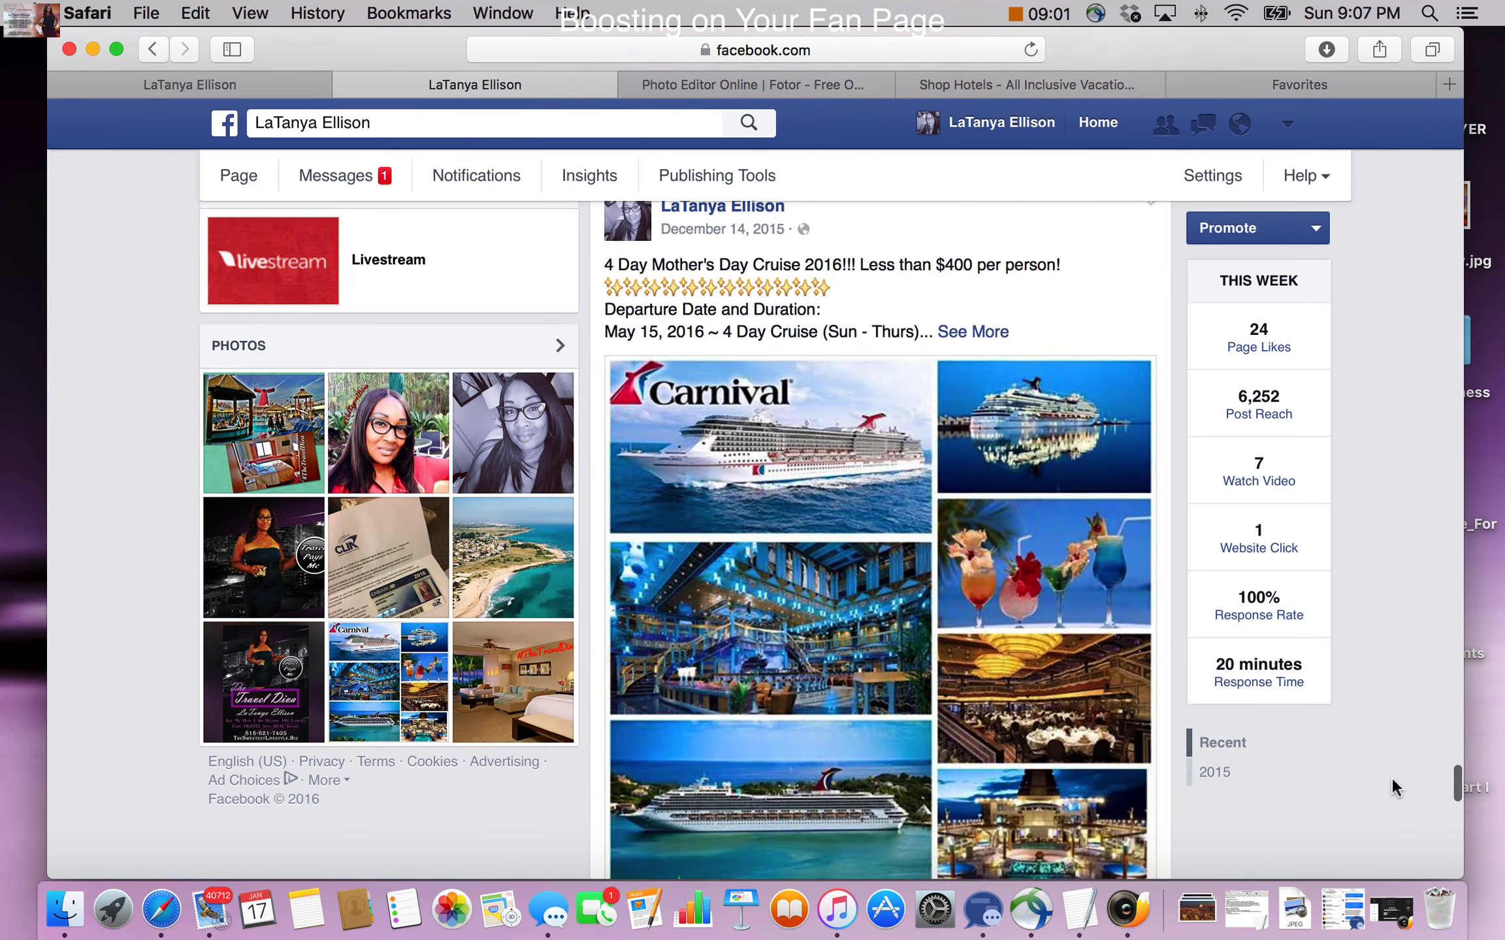
{"action": "scroll", "coordinate": [1390, 777], "scroll_direction": "down", "scroll_amount": 15}
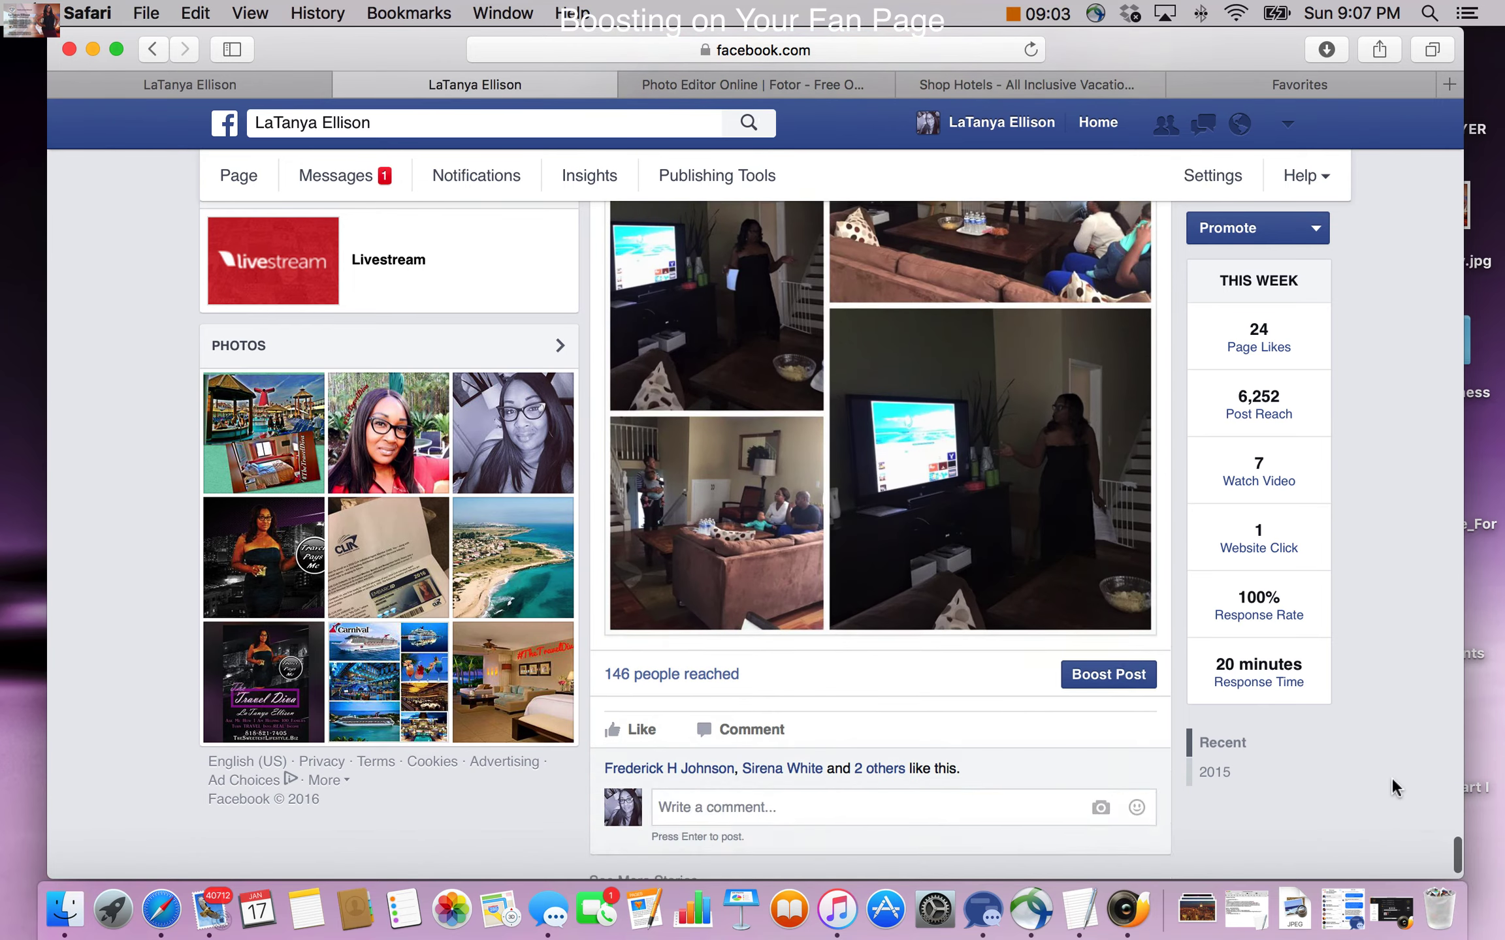
{"action": "scroll", "coordinate": [1391, 777], "scroll_direction": "up", "scroll_amount": 5}
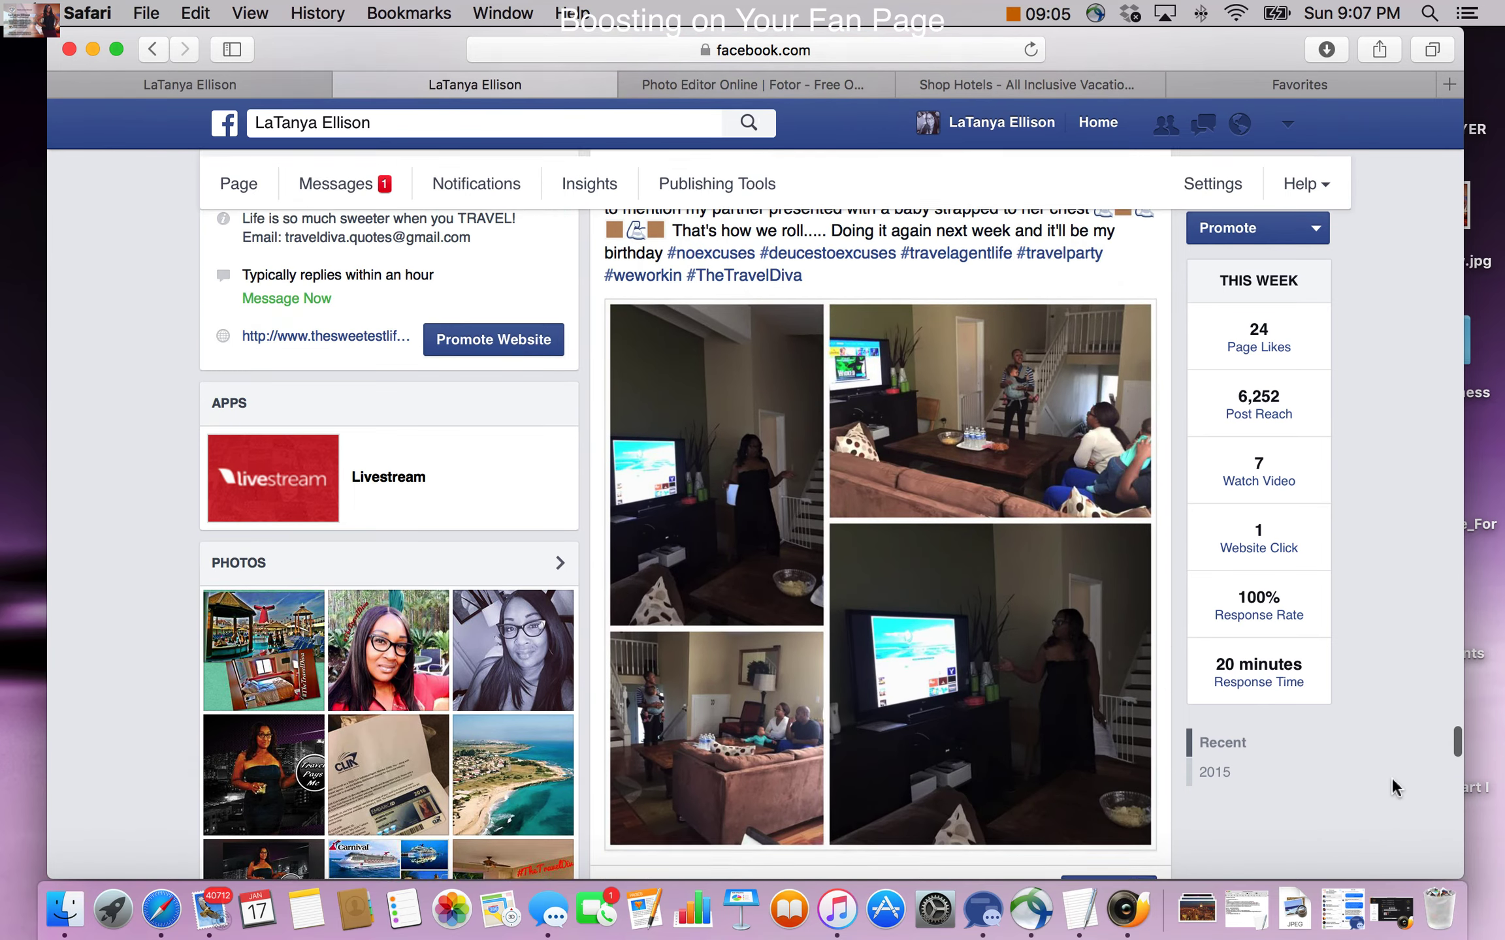
{"action": "scroll", "coordinate": [1390, 777], "scroll_direction": "up", "scroll_amount": 2}
{"action": "scroll", "coordinate": [1390, 778], "scroll_direction": "down", "scroll_amount": 5}
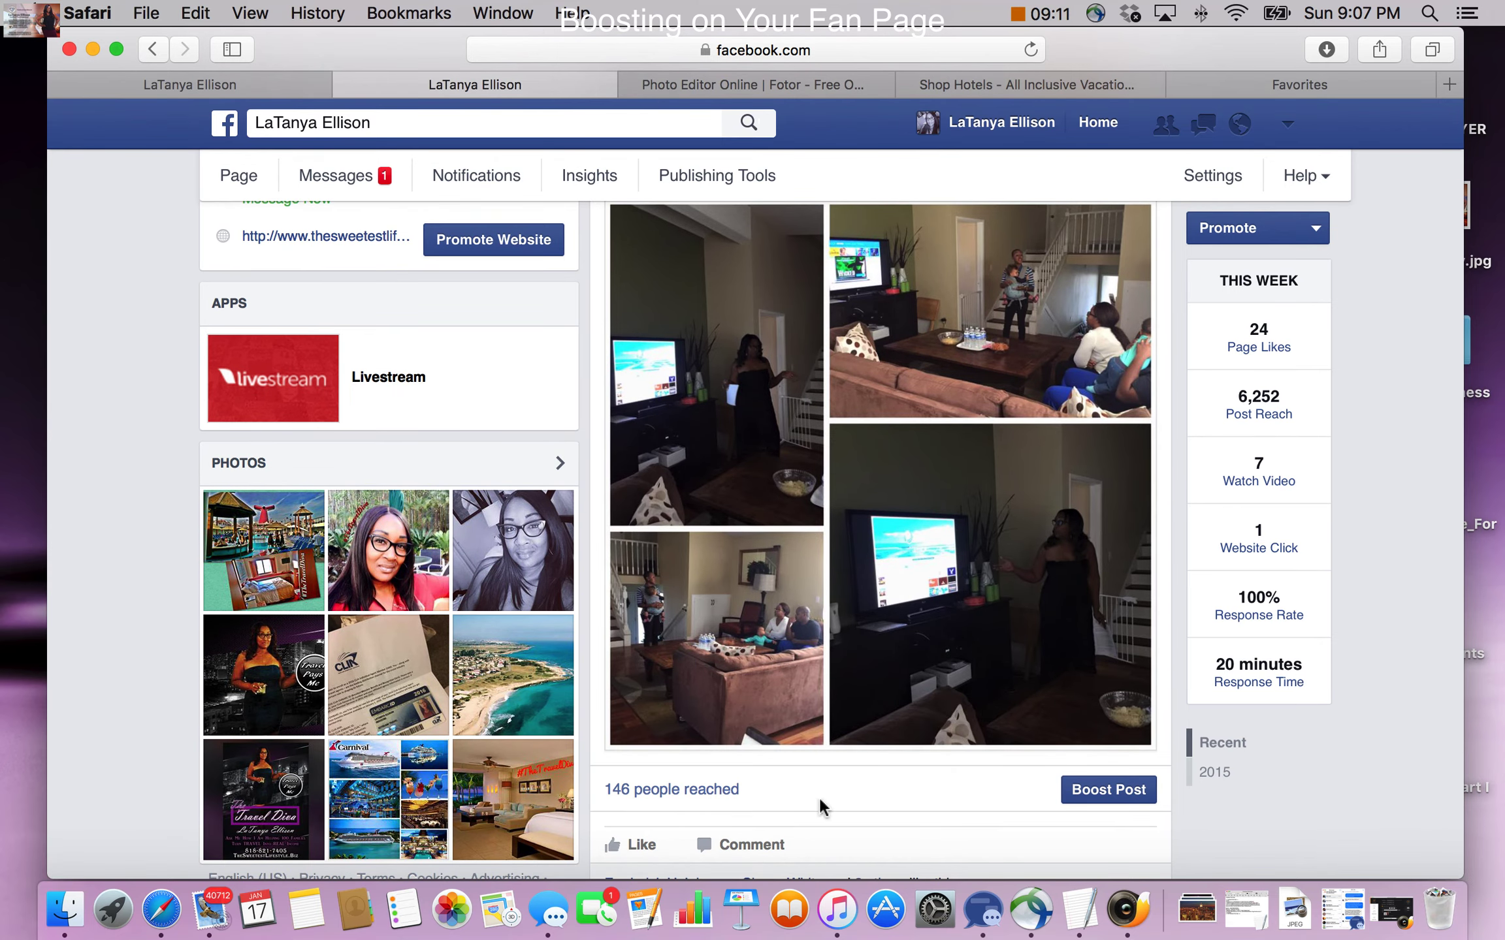
{"action": "left_click", "coordinate": [1101, 793]}
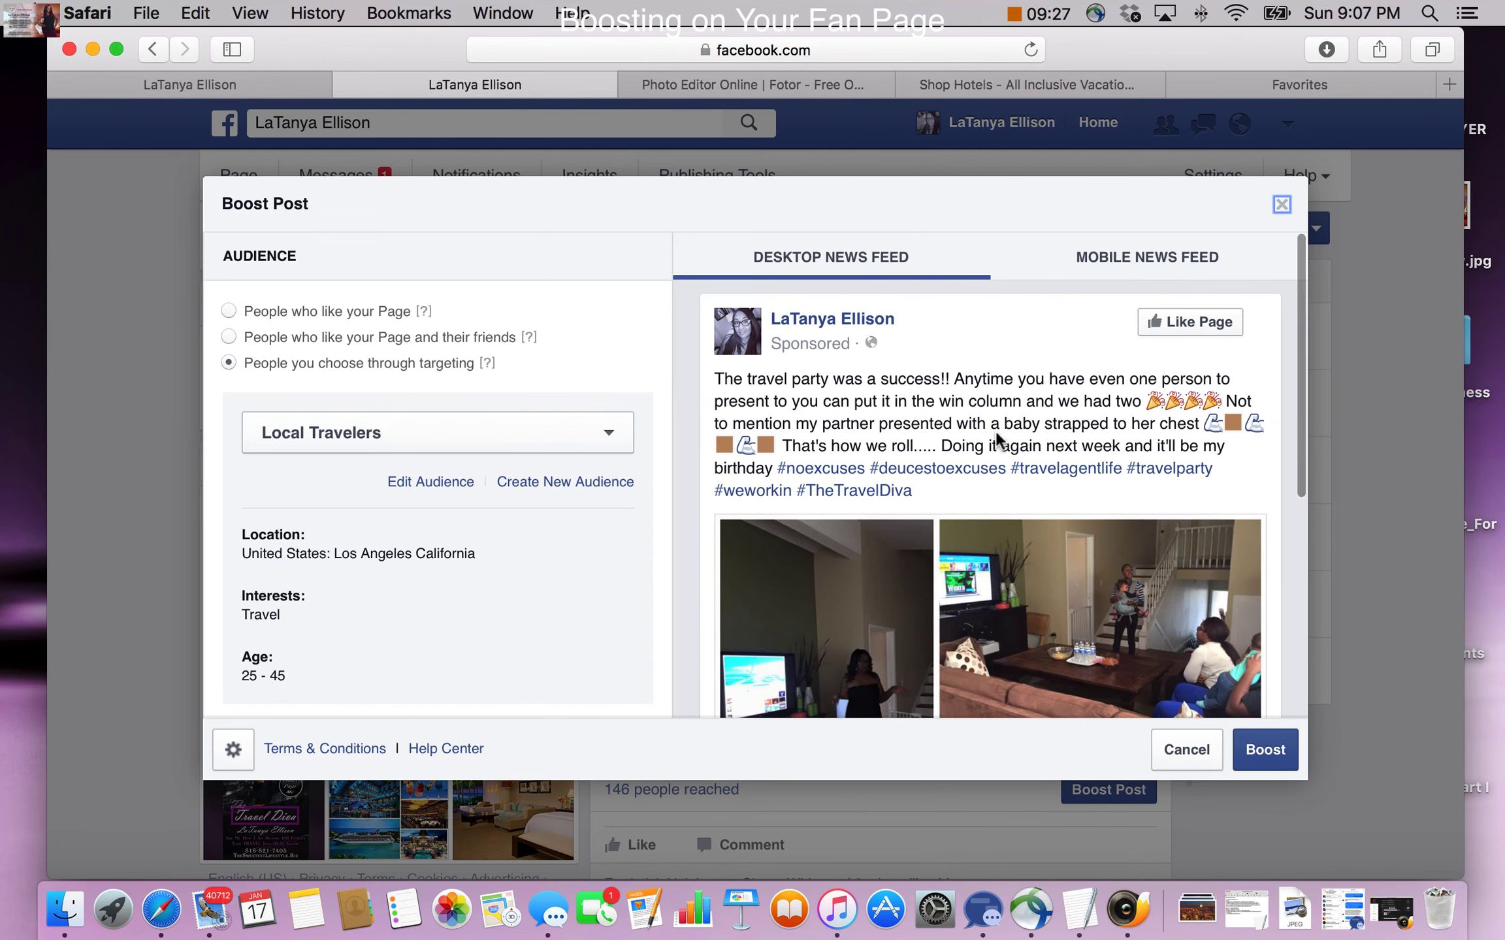
- Review the travel party post's desktop news feed preview and the three audience options for the boost
{"action": "scroll", "coordinate": [997, 434], "scroll_direction": "down", "scroll_amount": 5}
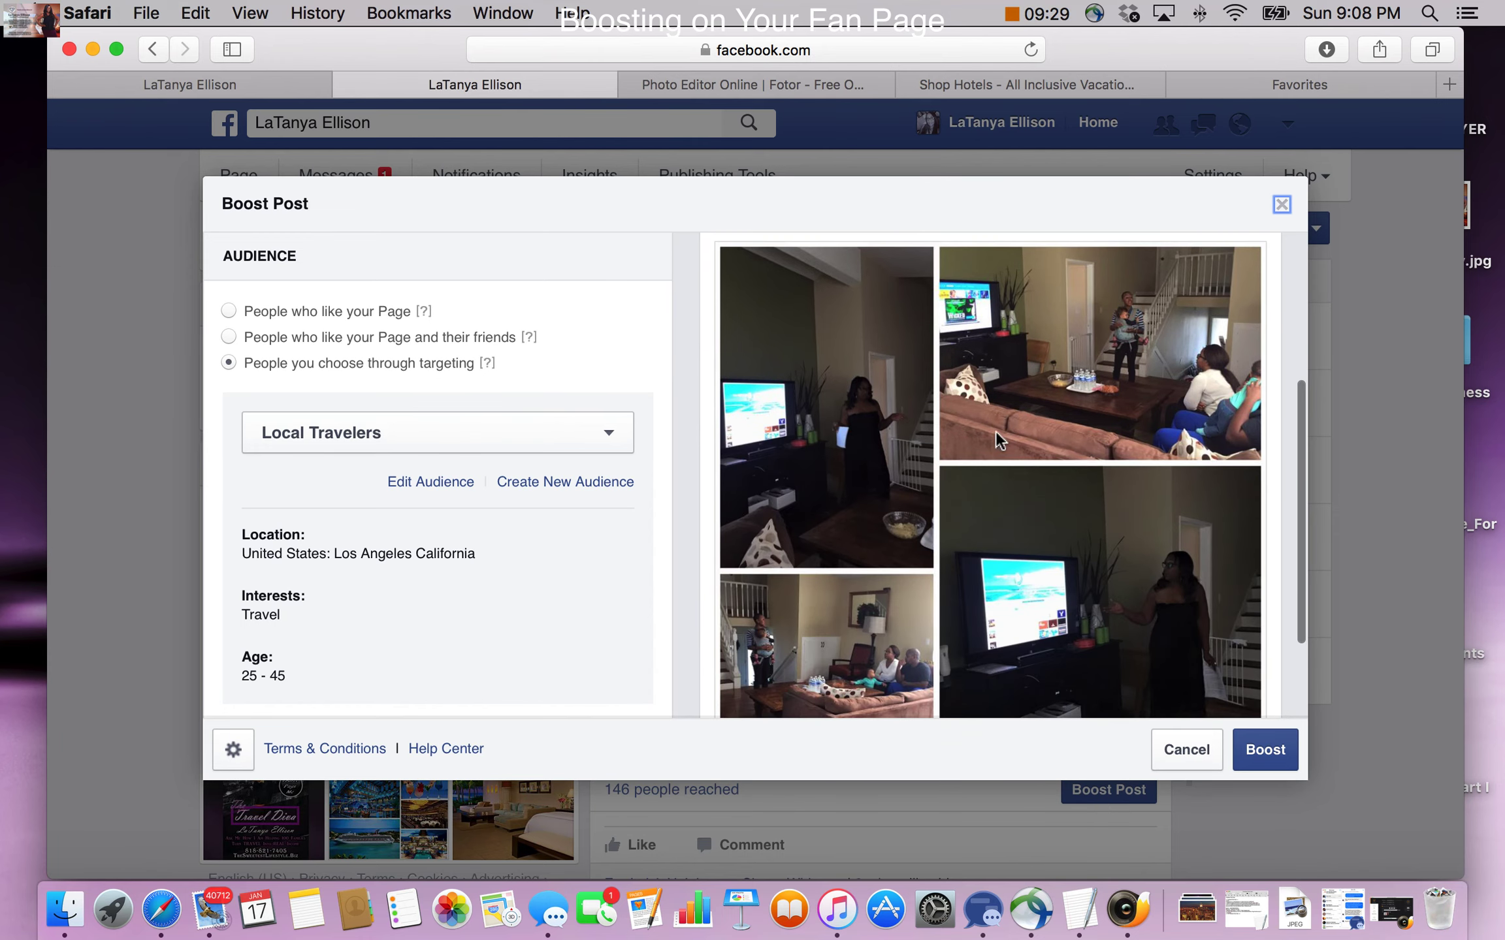
{"action": "scroll", "coordinate": [996, 430], "scroll_direction": "down", "scroll_amount": 2}
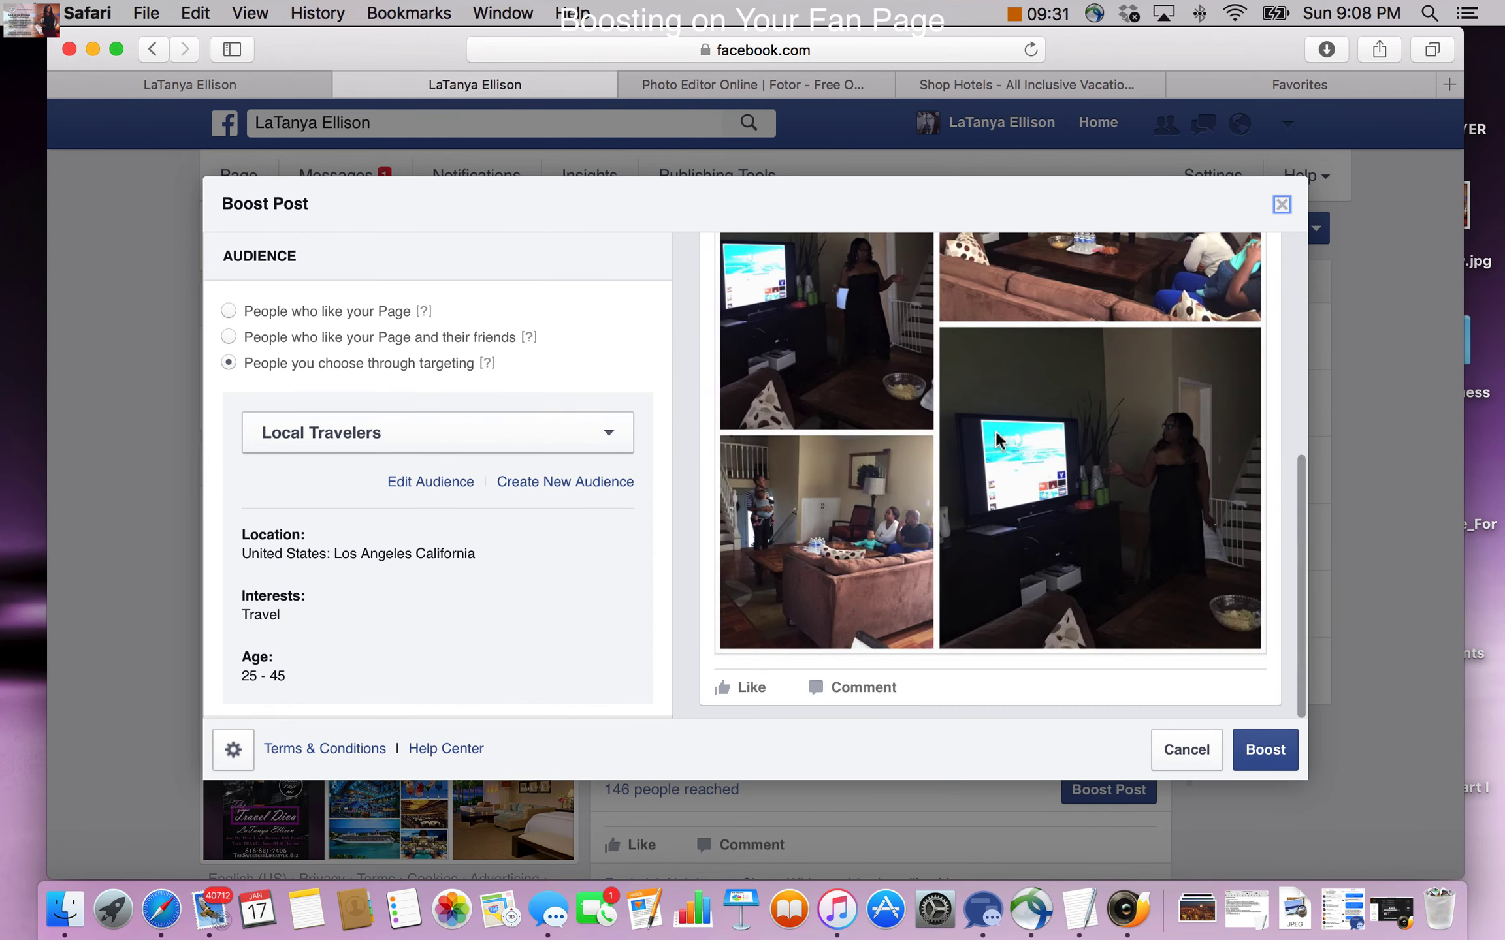
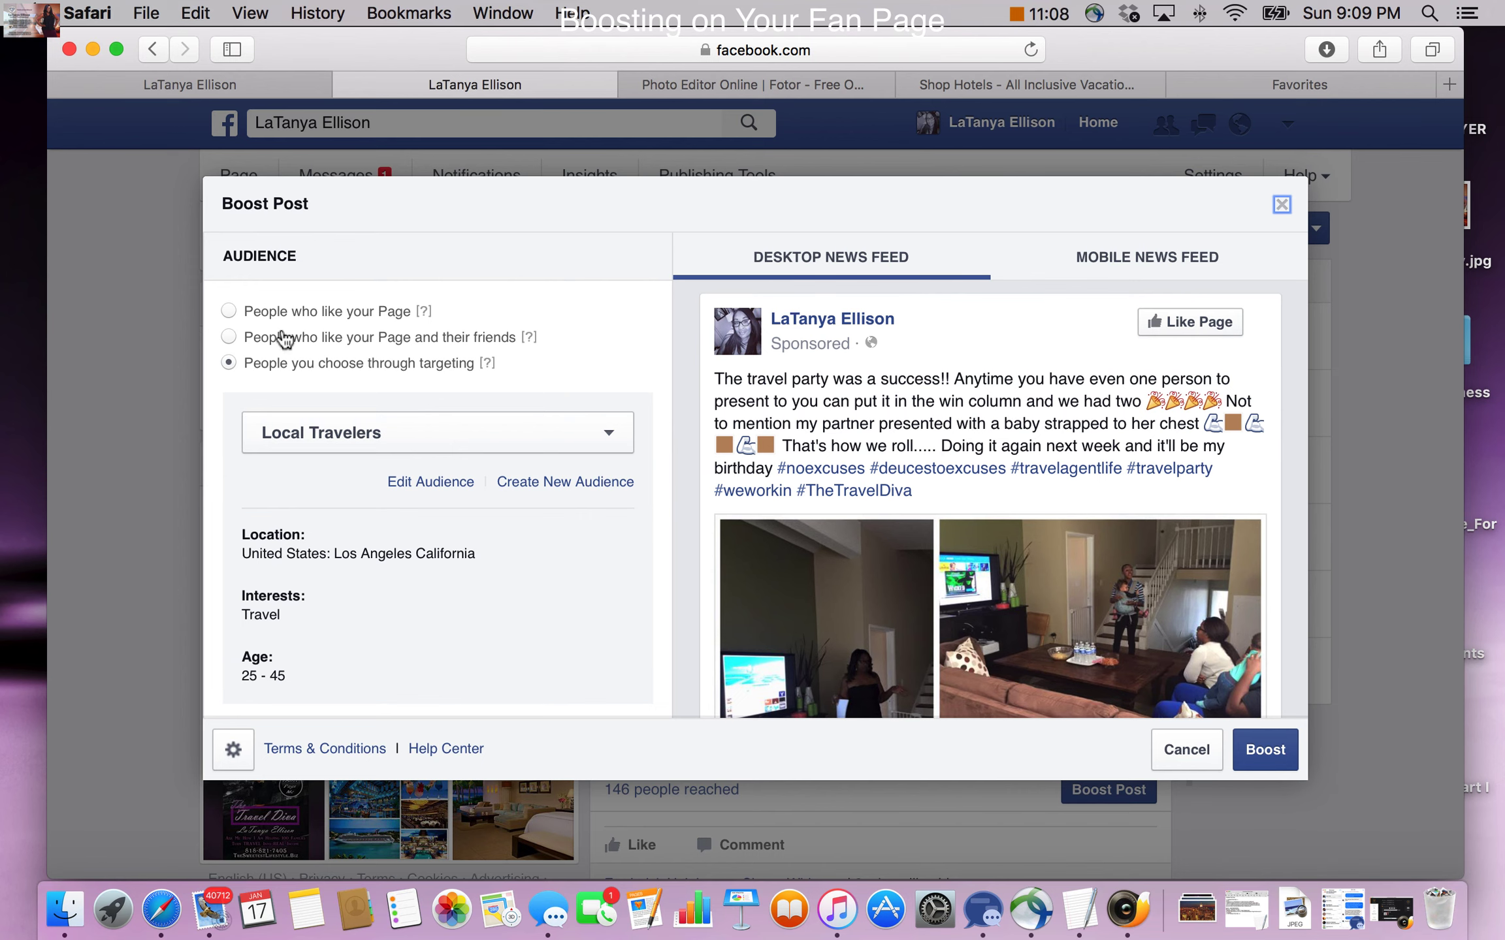
{"action": "scroll", "coordinate": [262, 326], "scroll_direction": "down", "scroll_amount": 1}
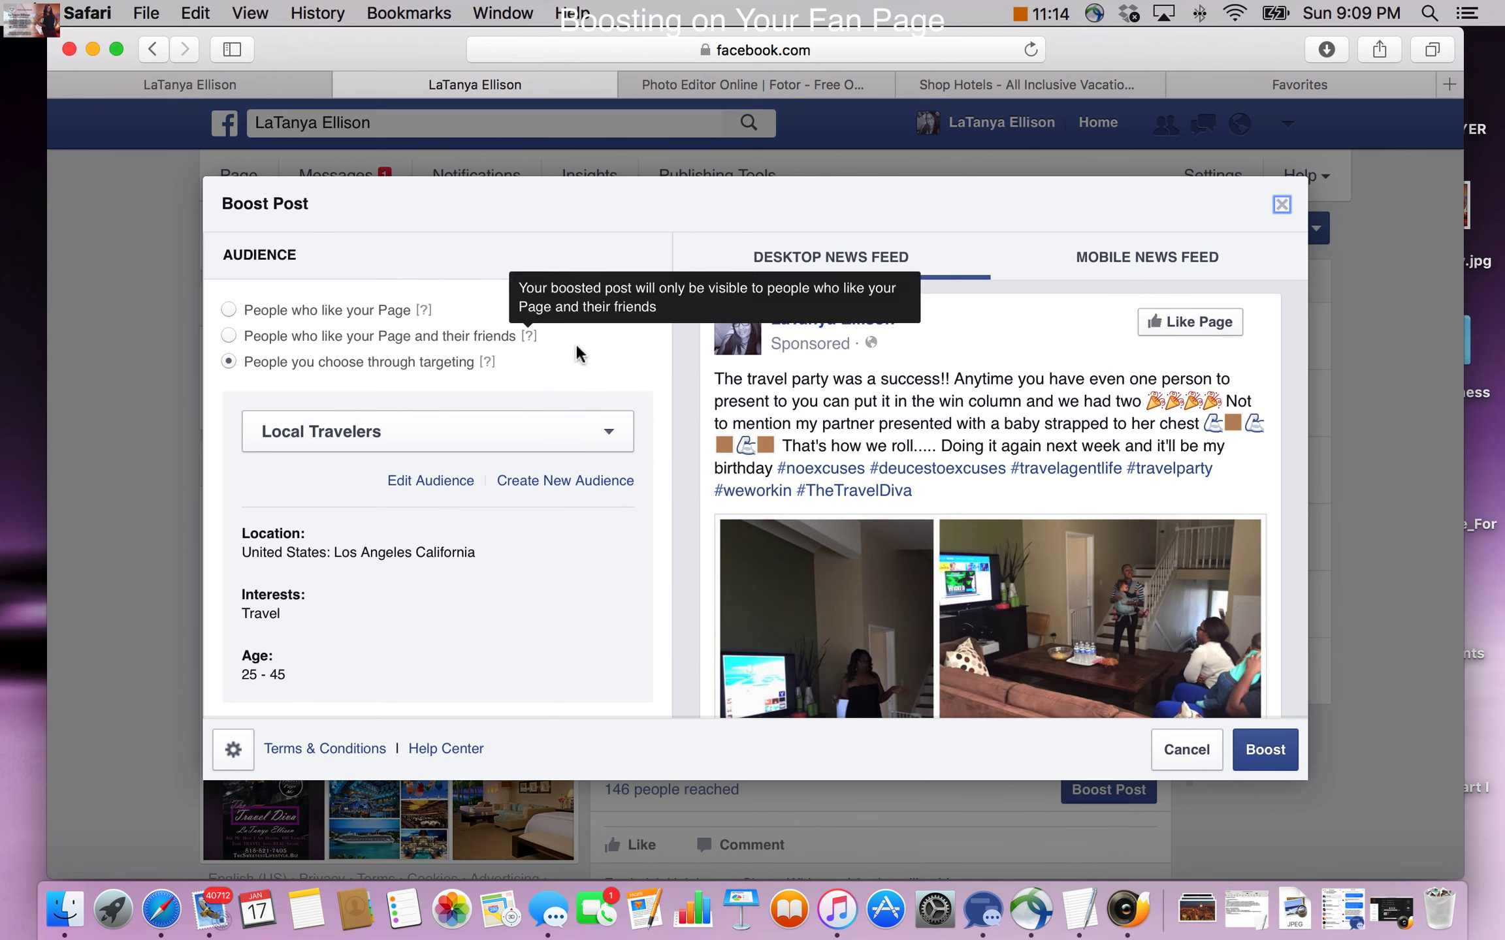
{"action": "scroll", "coordinate": [483, 363], "scroll_direction": "down", "scroll_amount": 1}
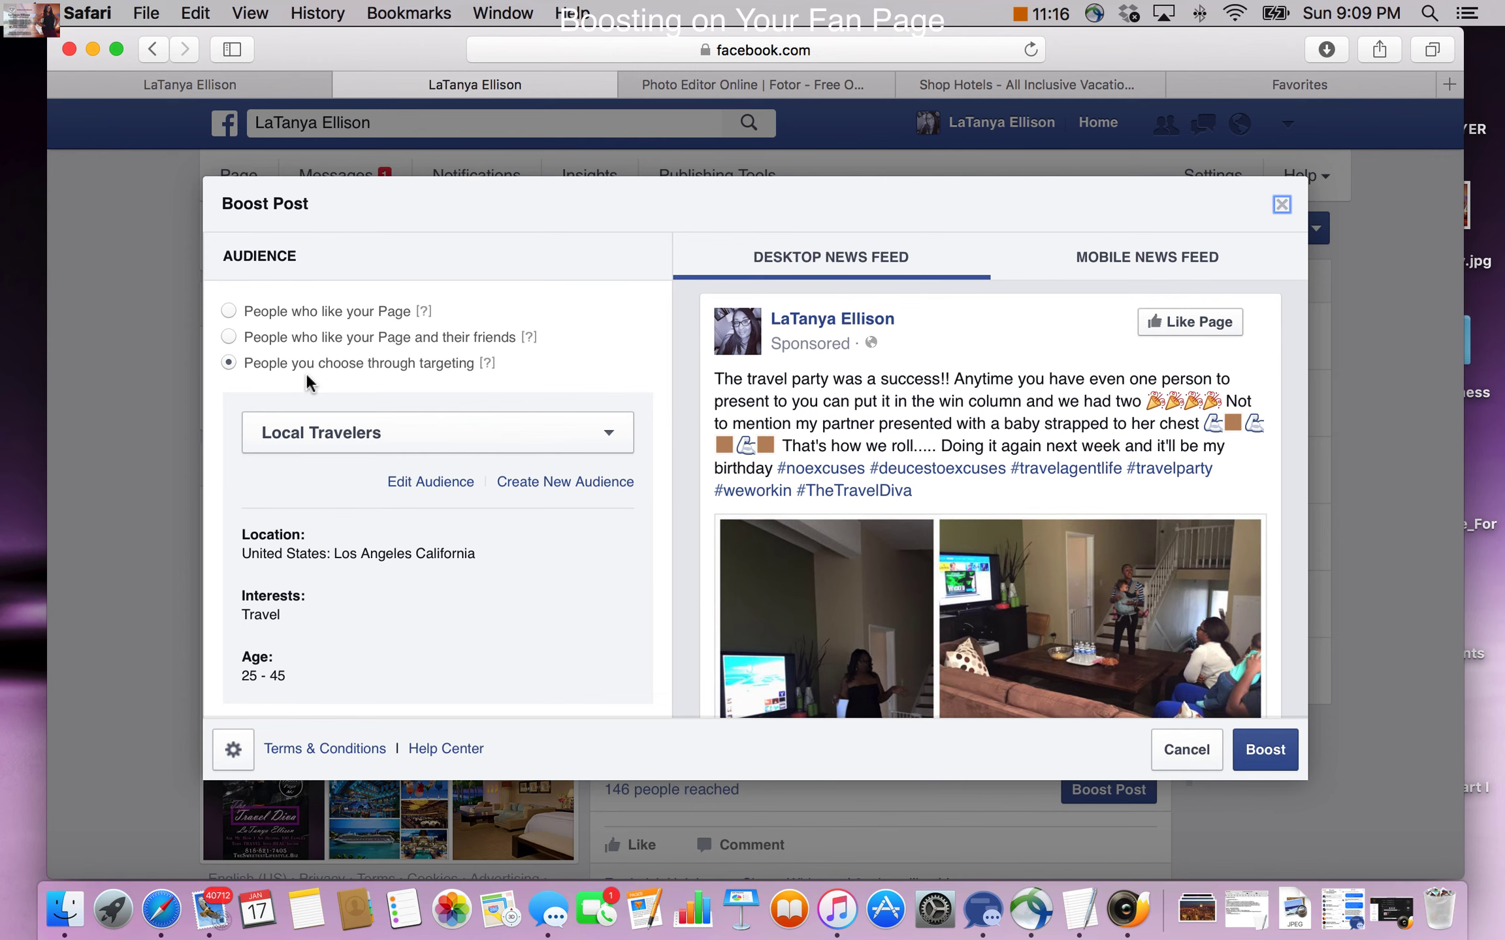
{"action": "scroll", "coordinate": [313, 377], "scroll_direction": "up", "scroll_amount": 1}
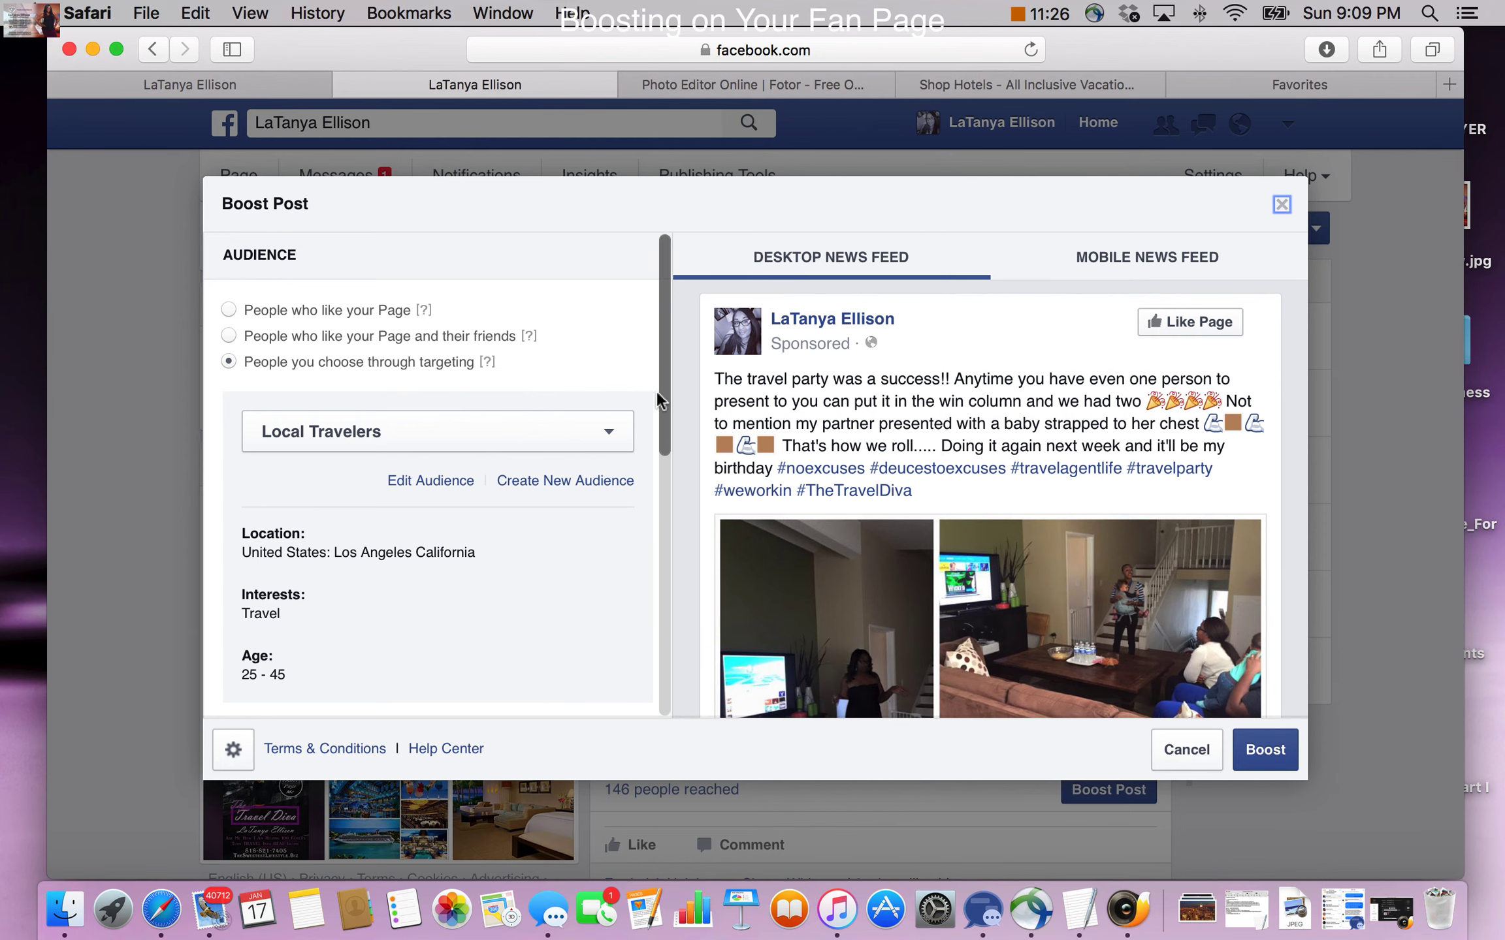
- Check the saved audiences available for targeting, keeping Local Travelers selected
{"action": "scroll", "coordinate": [656, 390], "scroll_direction": "down", "scroll_amount": 3}
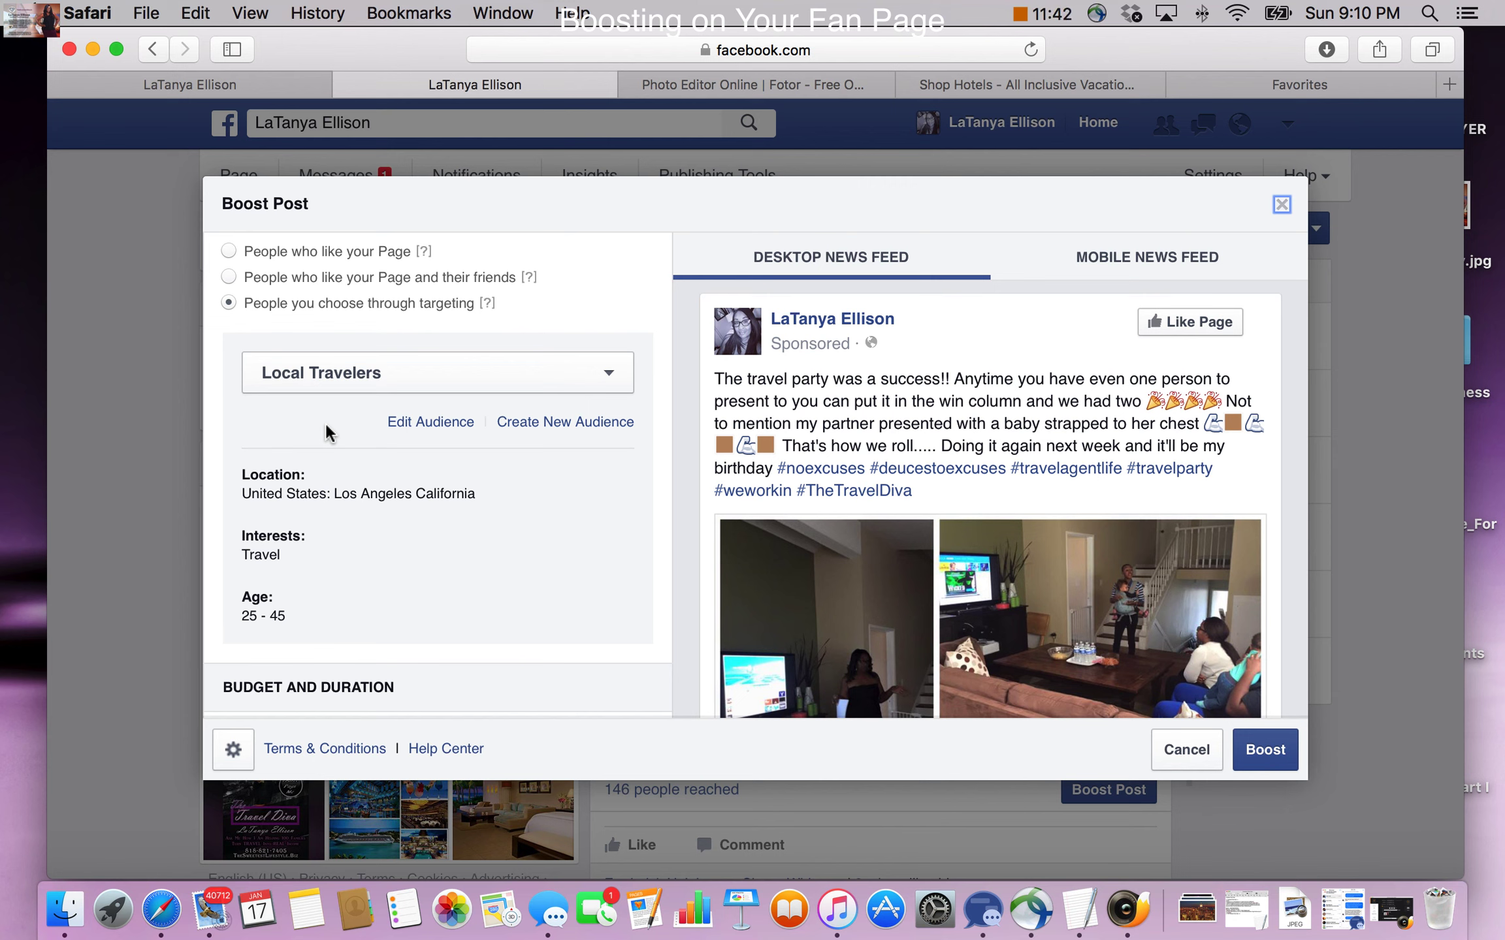
{"action": "left_click", "coordinate": [618, 383]}
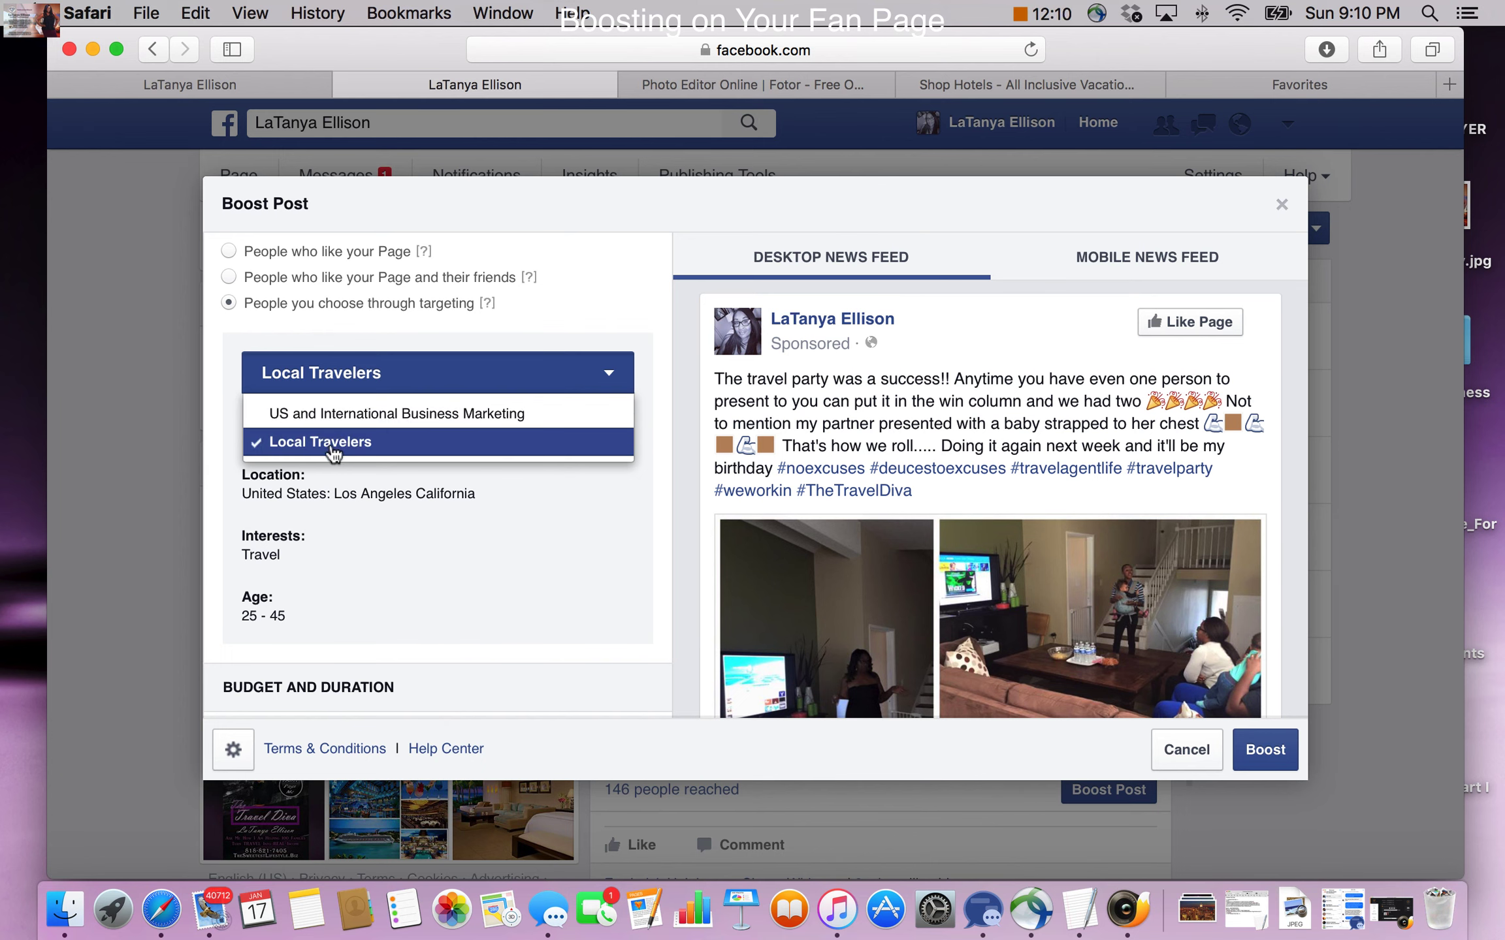
{"action": "left_click", "coordinate": [426, 392]}
{"action": "scroll", "coordinate": [514, 465], "scroll_direction": "down", "scroll_amount": 1}
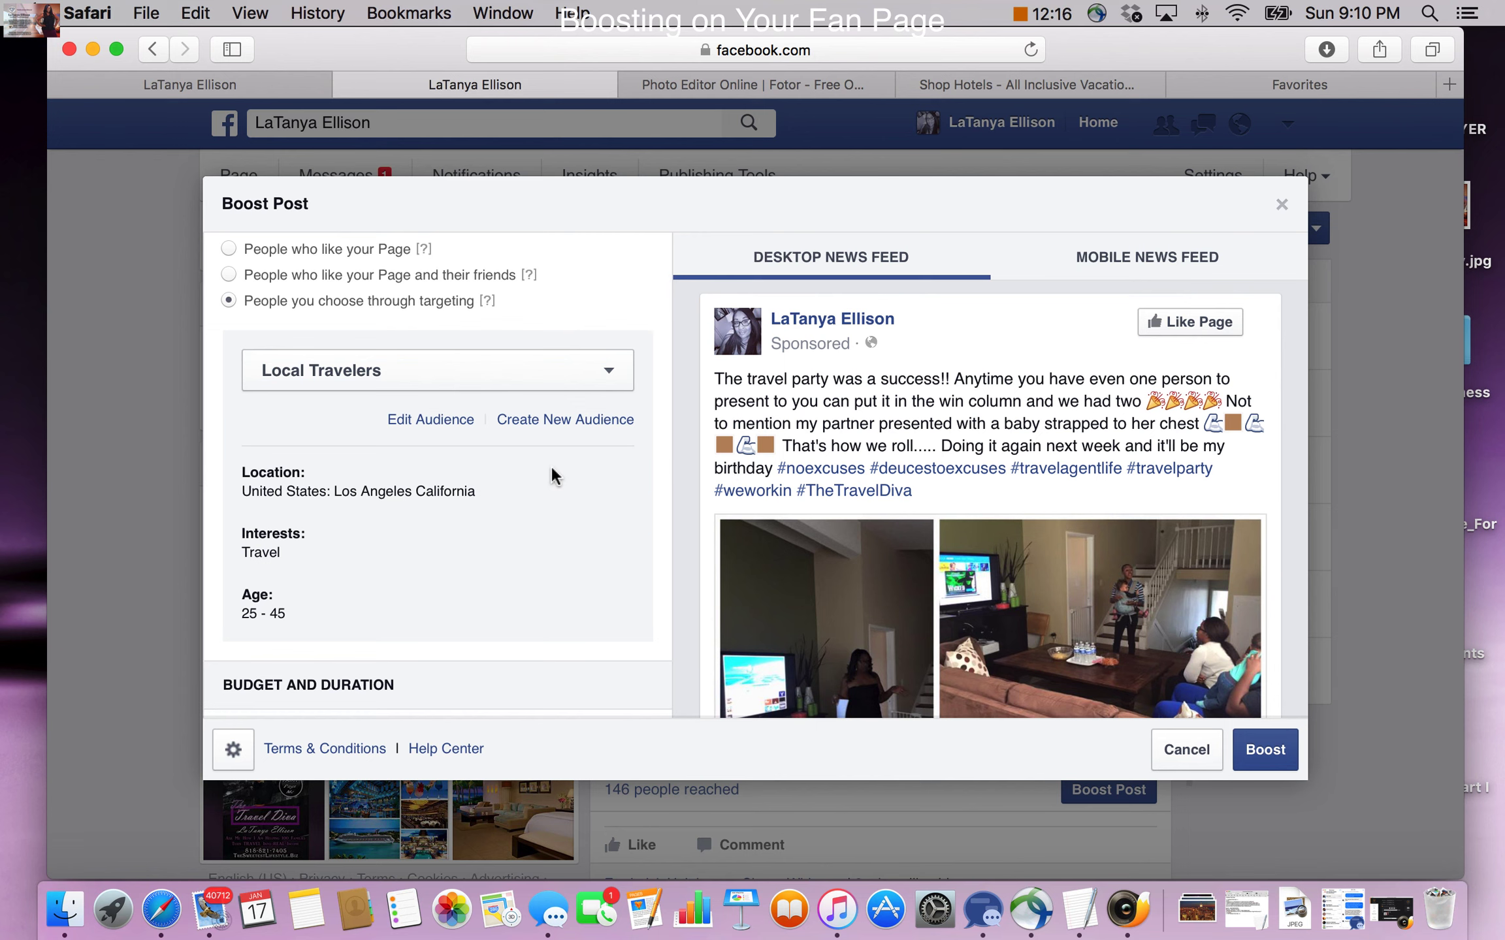
- Start creating a new audience and look over the location types, keeping Cities
{"action": "left_click", "coordinate": [532, 423]}
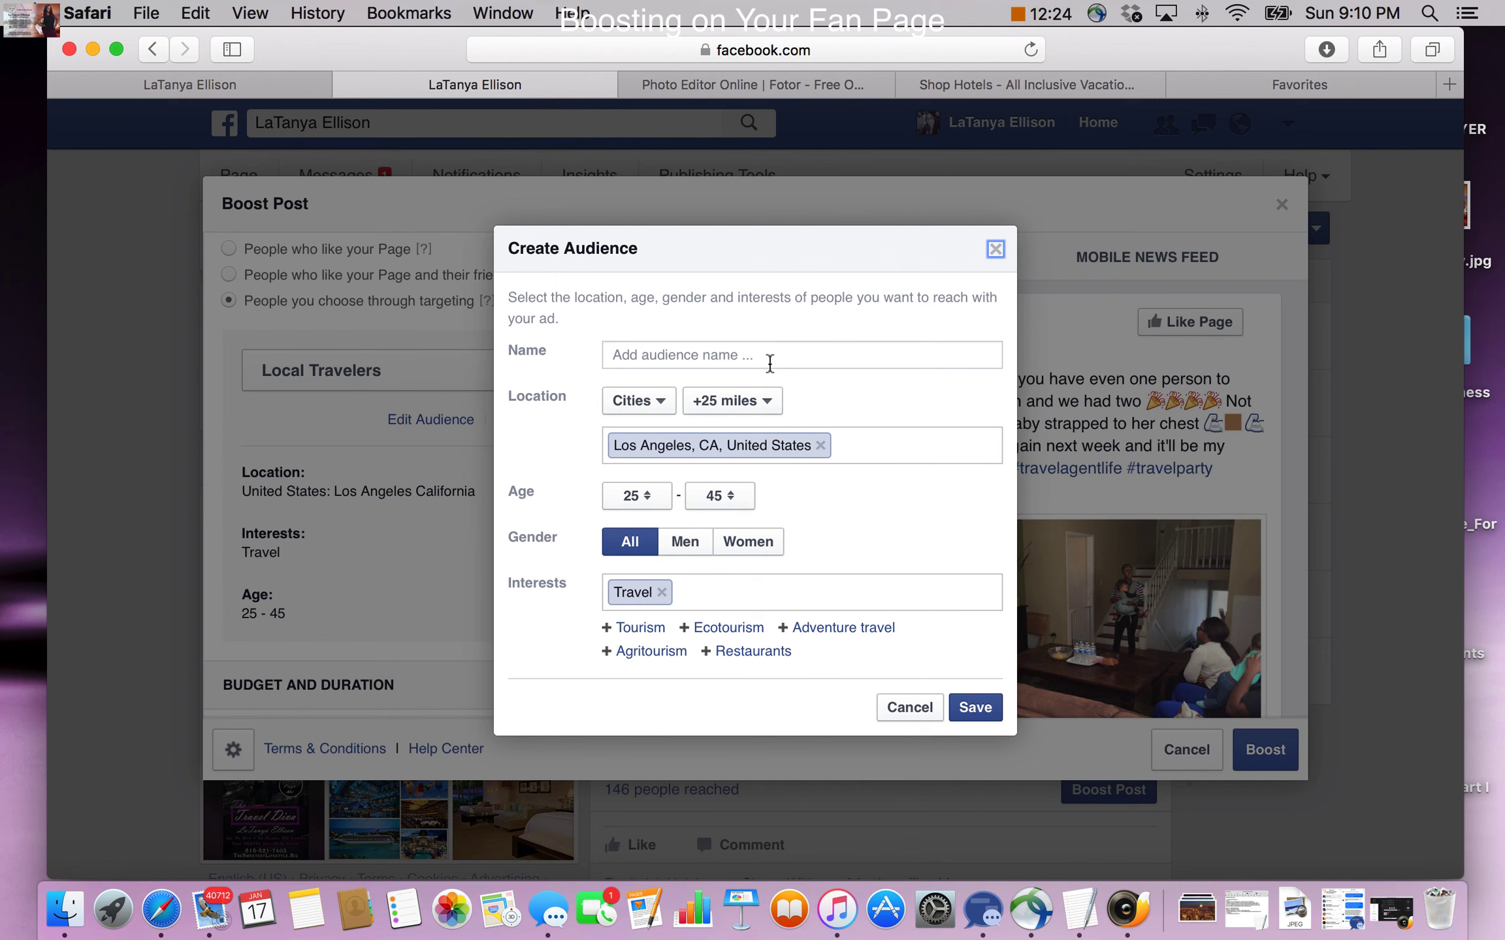
{"action": "left_click", "coordinate": [659, 404]}
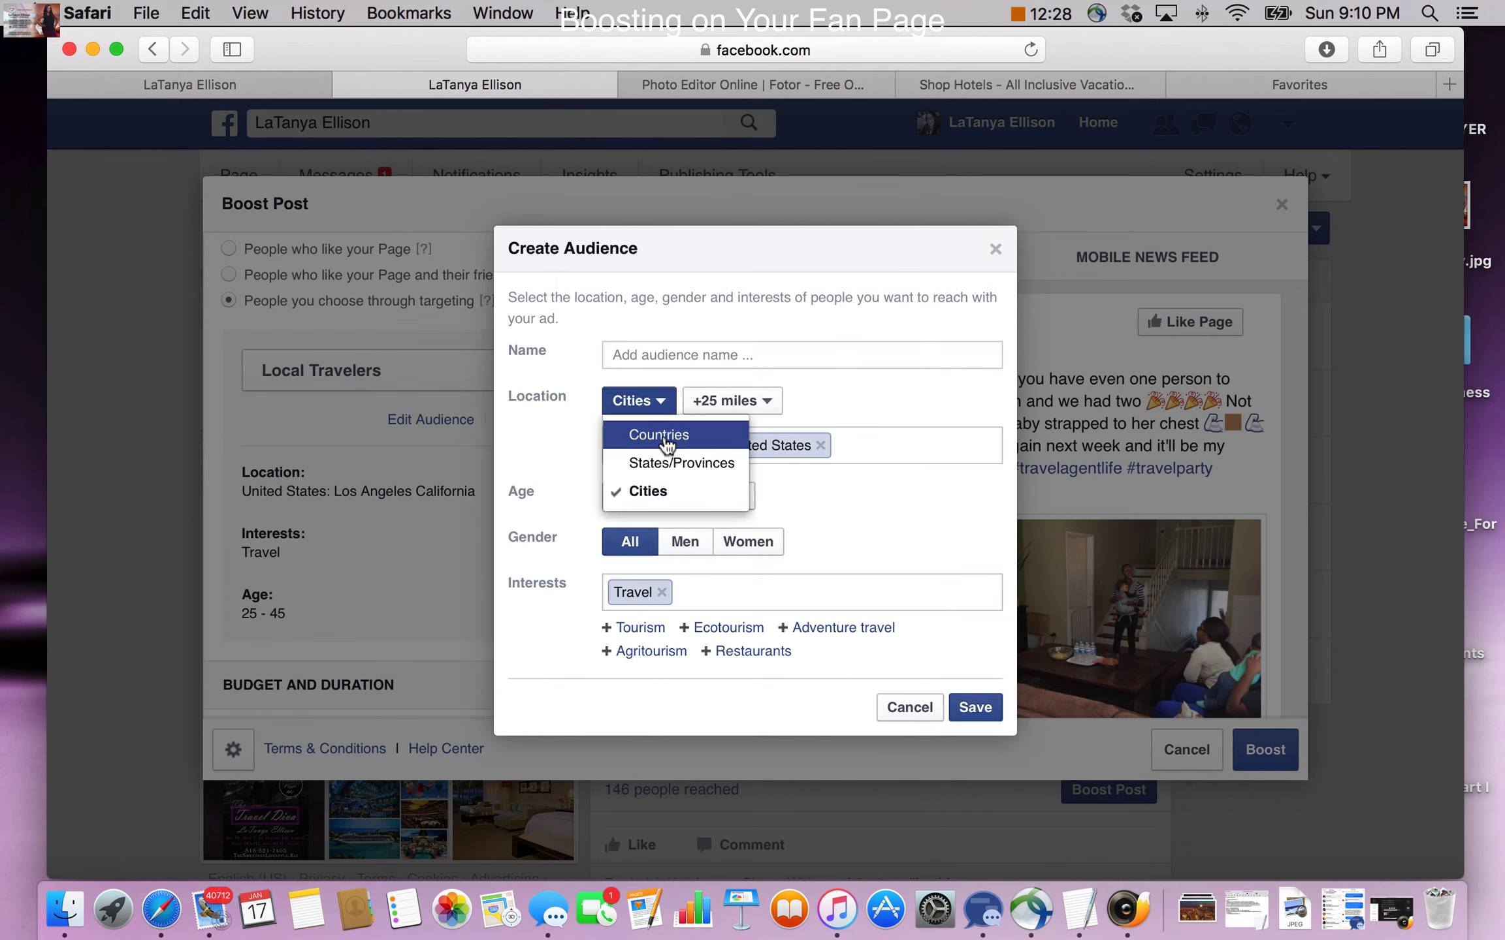
{"action": "left_click", "coordinate": [586, 463]}
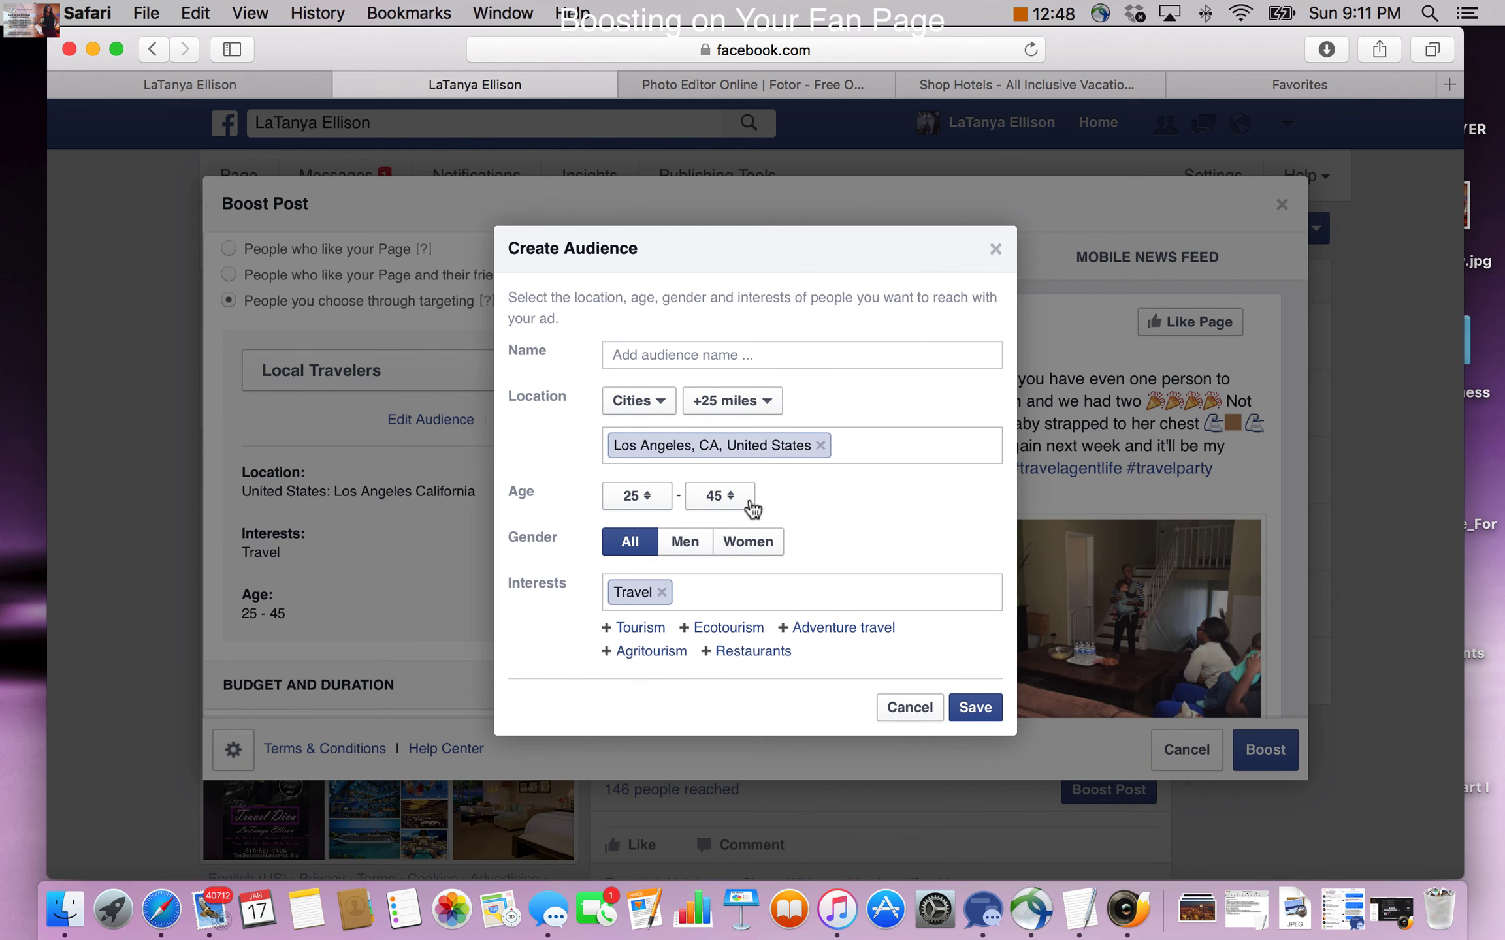
- Replace the Travel interest with Entrepreneurship and Startup company in the new audience
{"action": "left_click", "coordinate": [662, 593]}
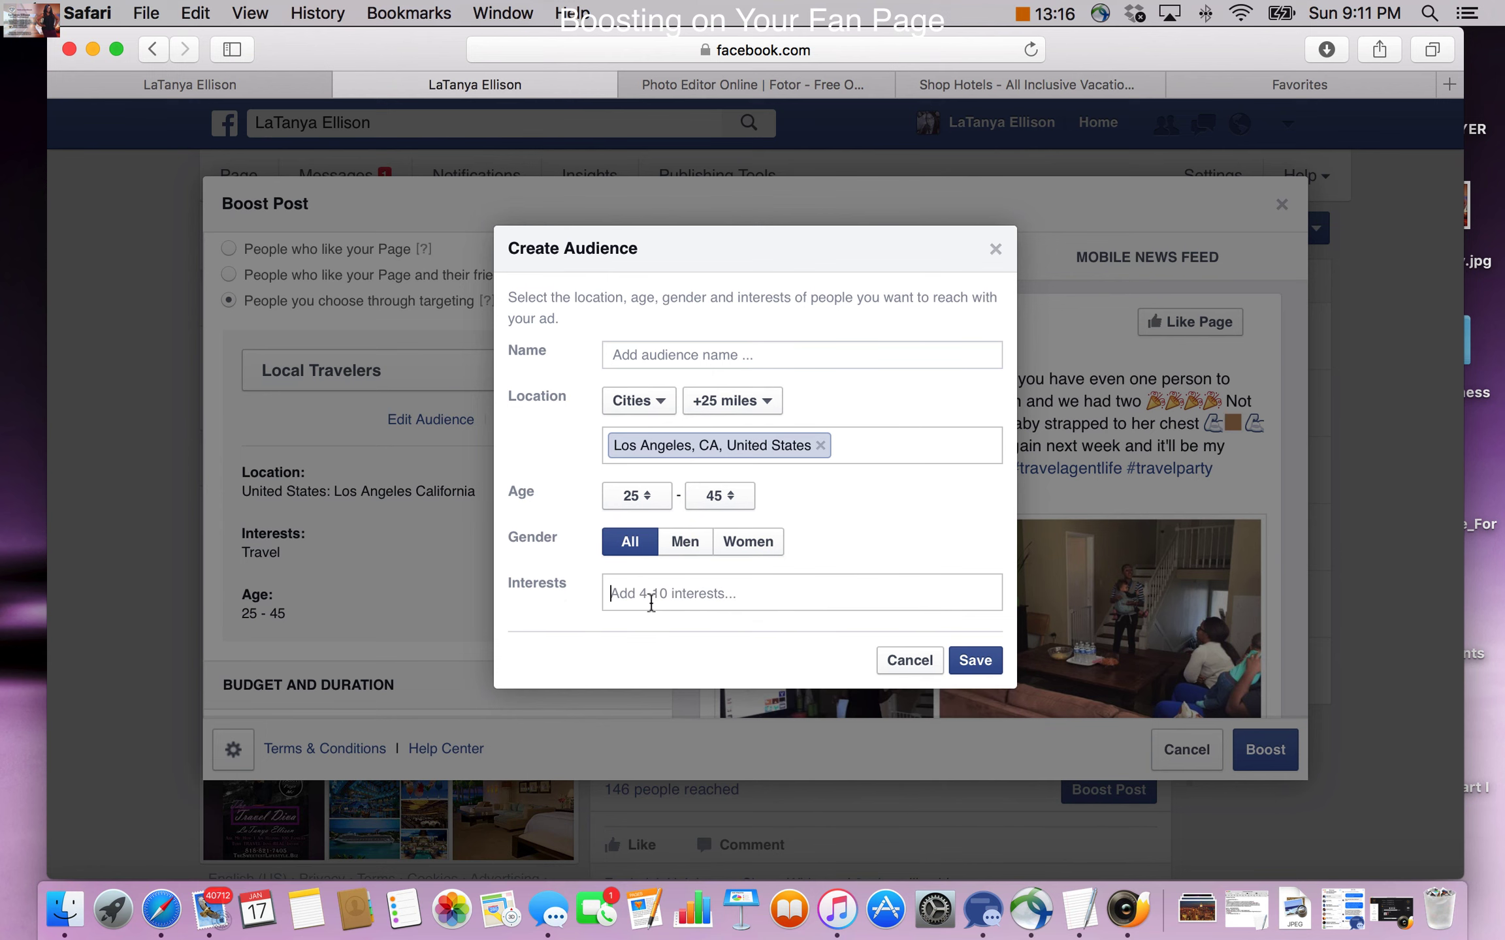
{"action": "type", "text": "Entr"}
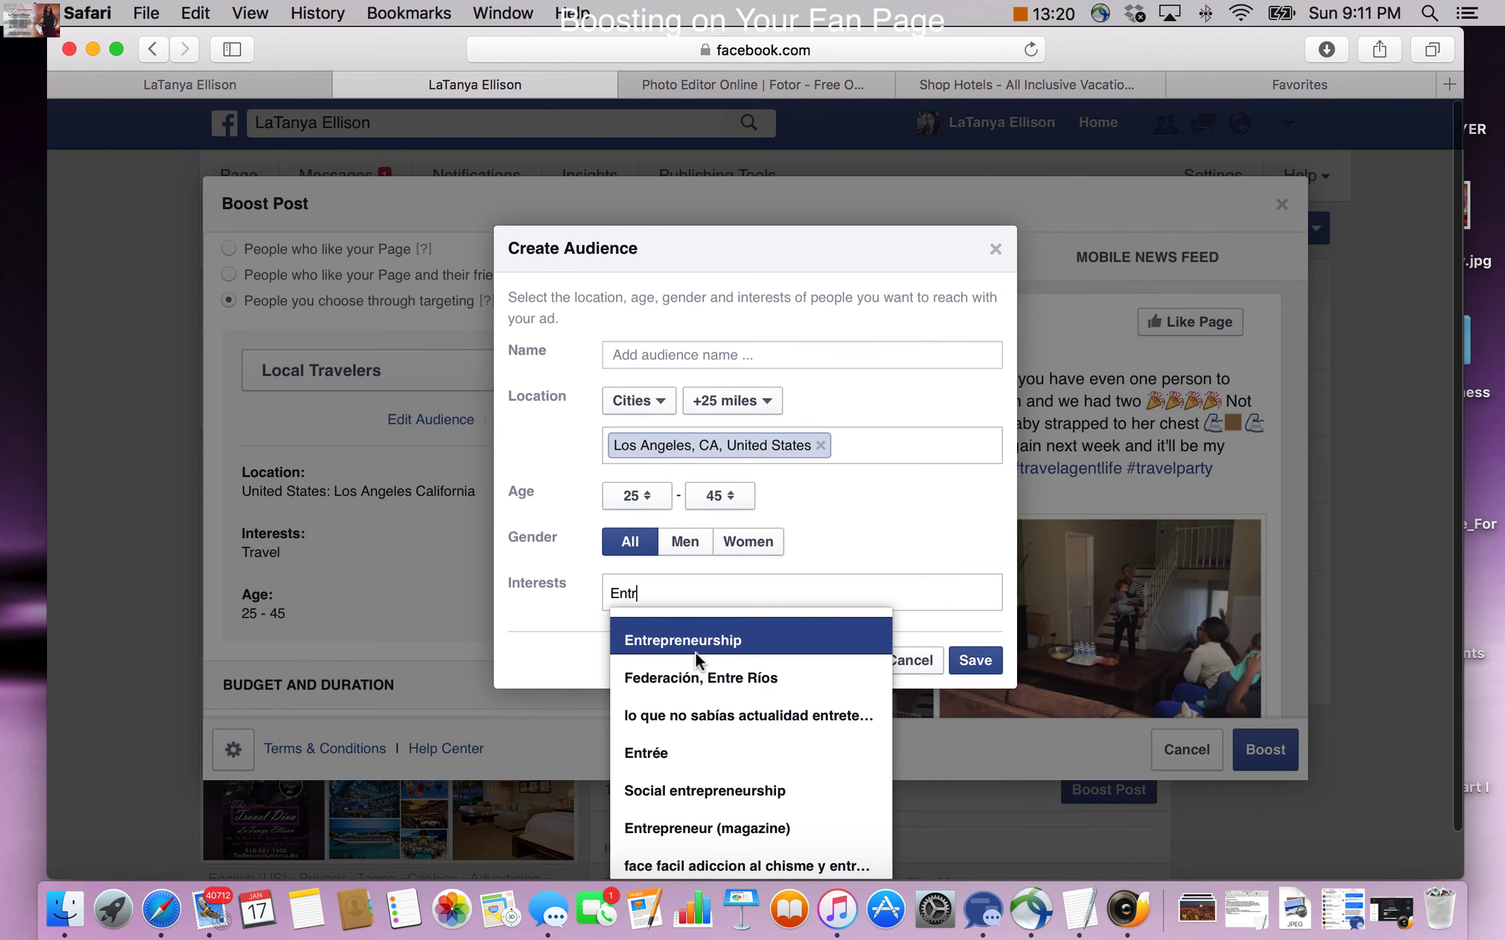
{"action": "left_click", "coordinate": [715, 643]}
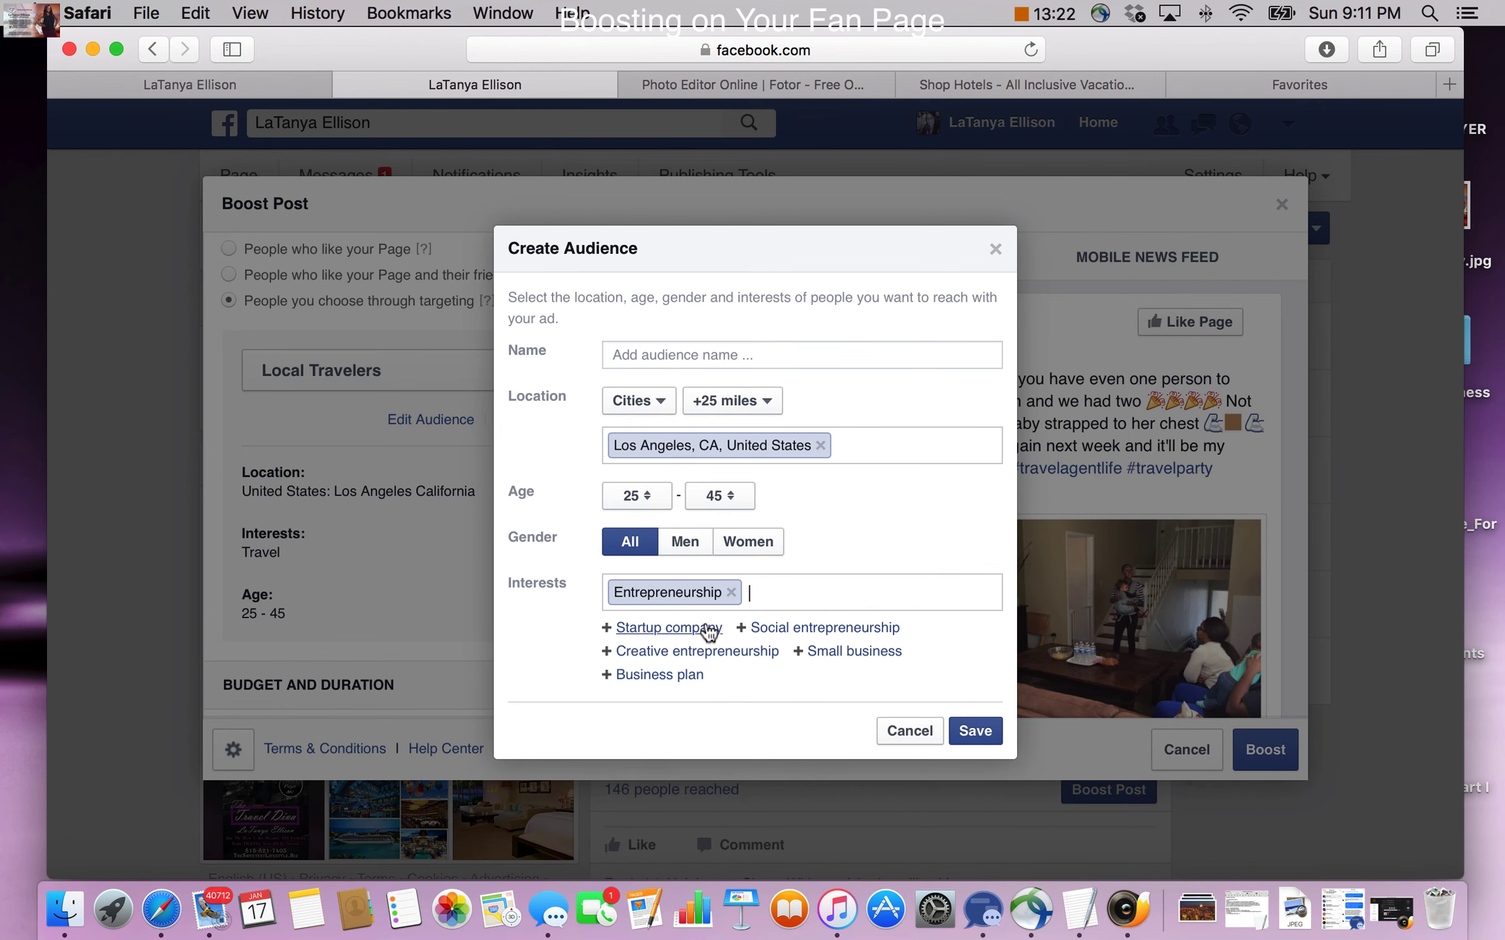
{"action": "left_click", "coordinate": [656, 630]}
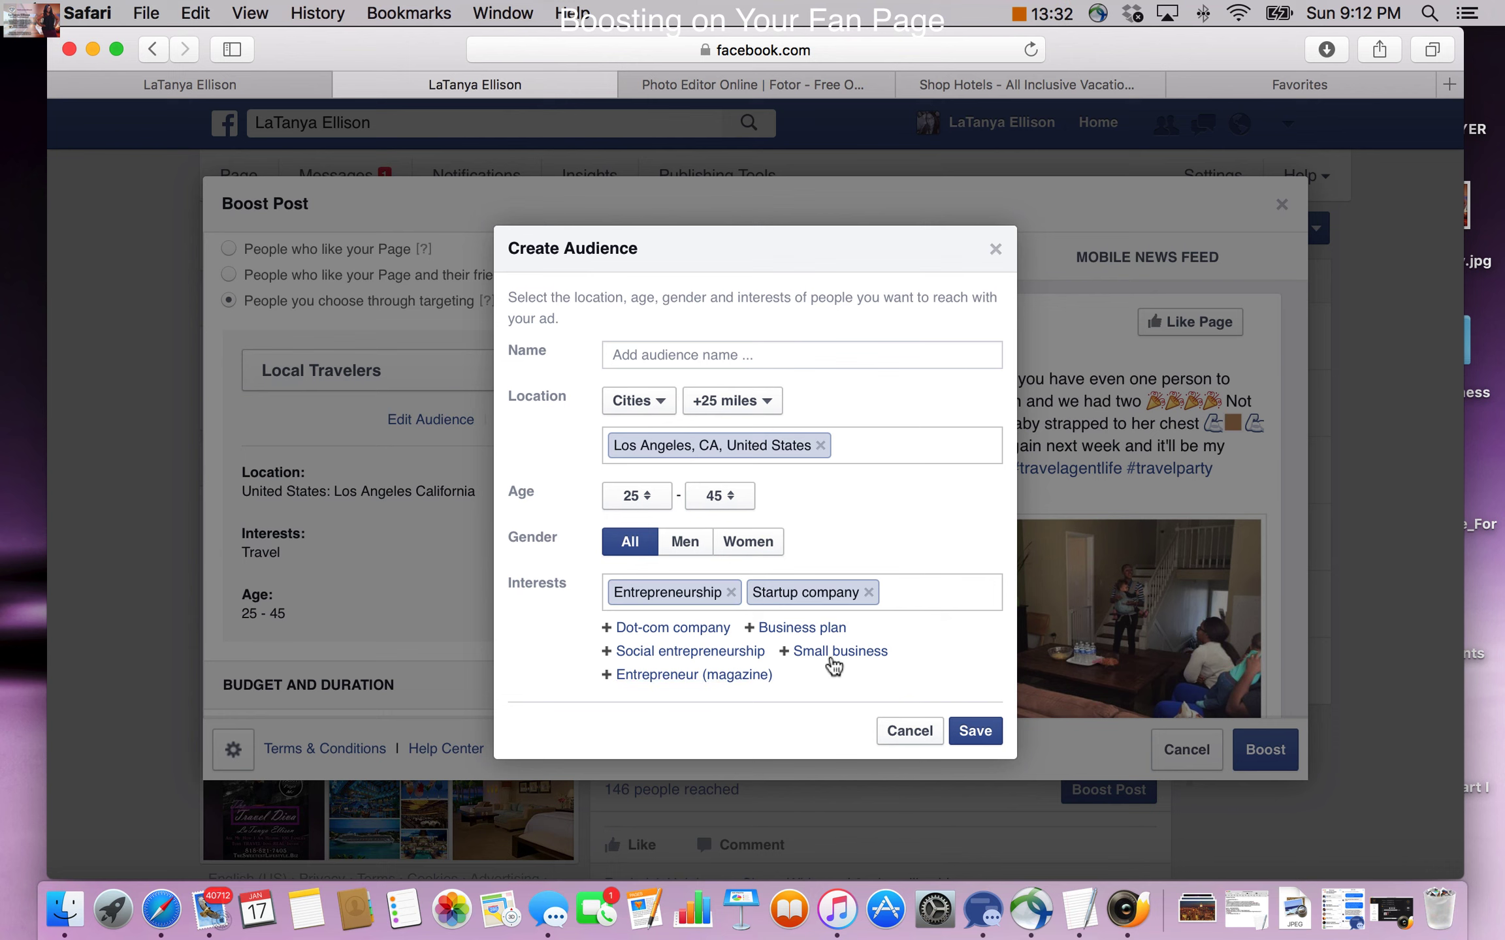
- Try the Small business interest, remove it and Startup company, and discard the new audience
{"action": "left_click", "coordinate": [834, 653]}
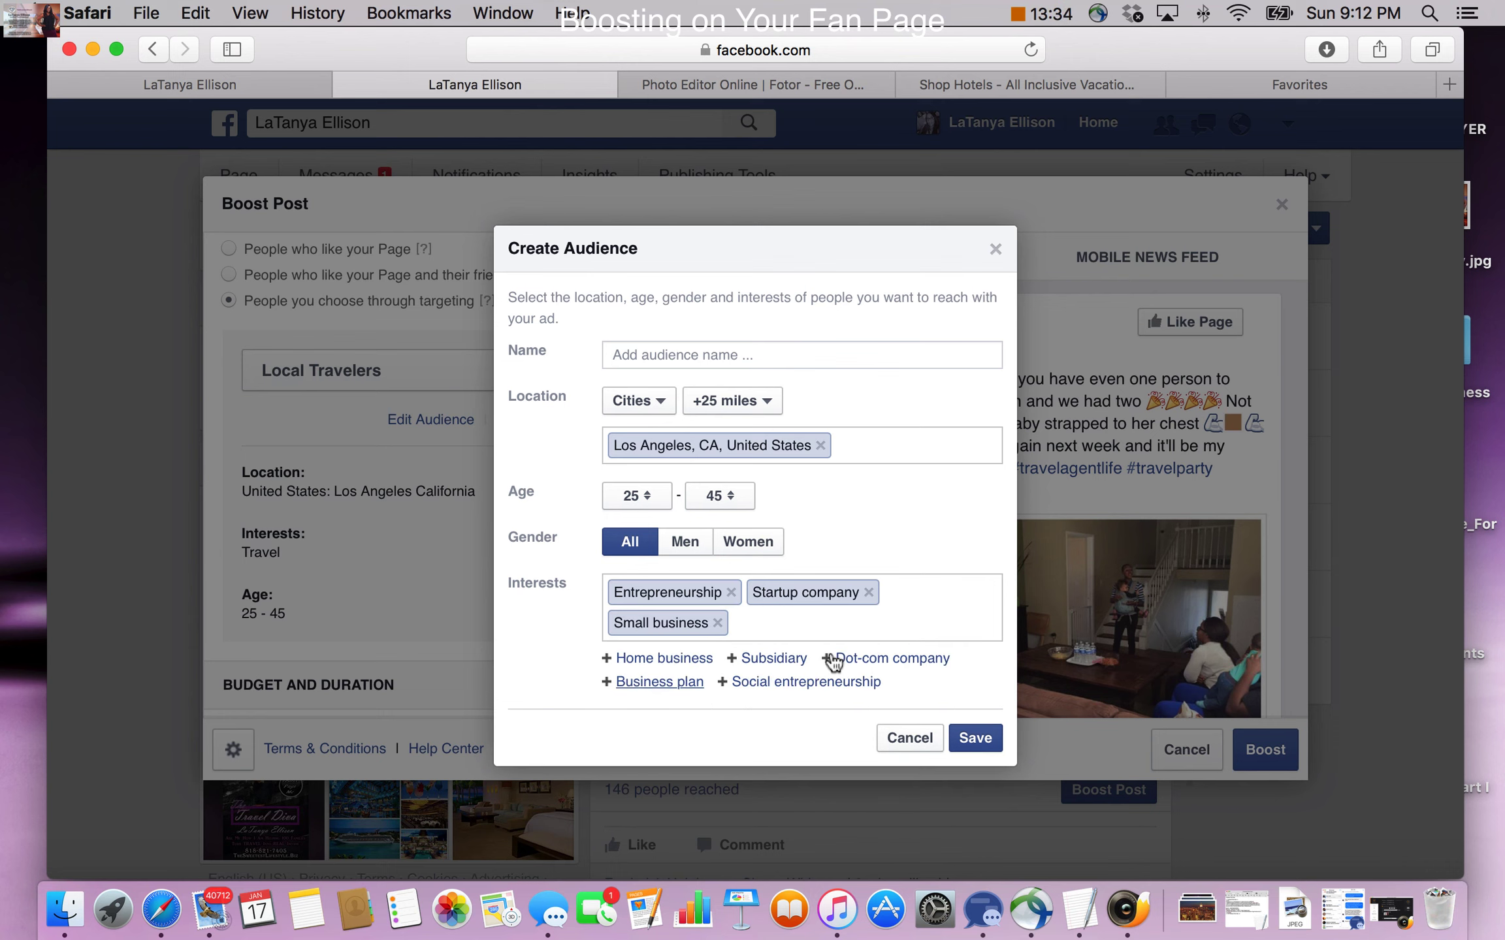
{"action": "left_click", "coordinate": [721, 625]}
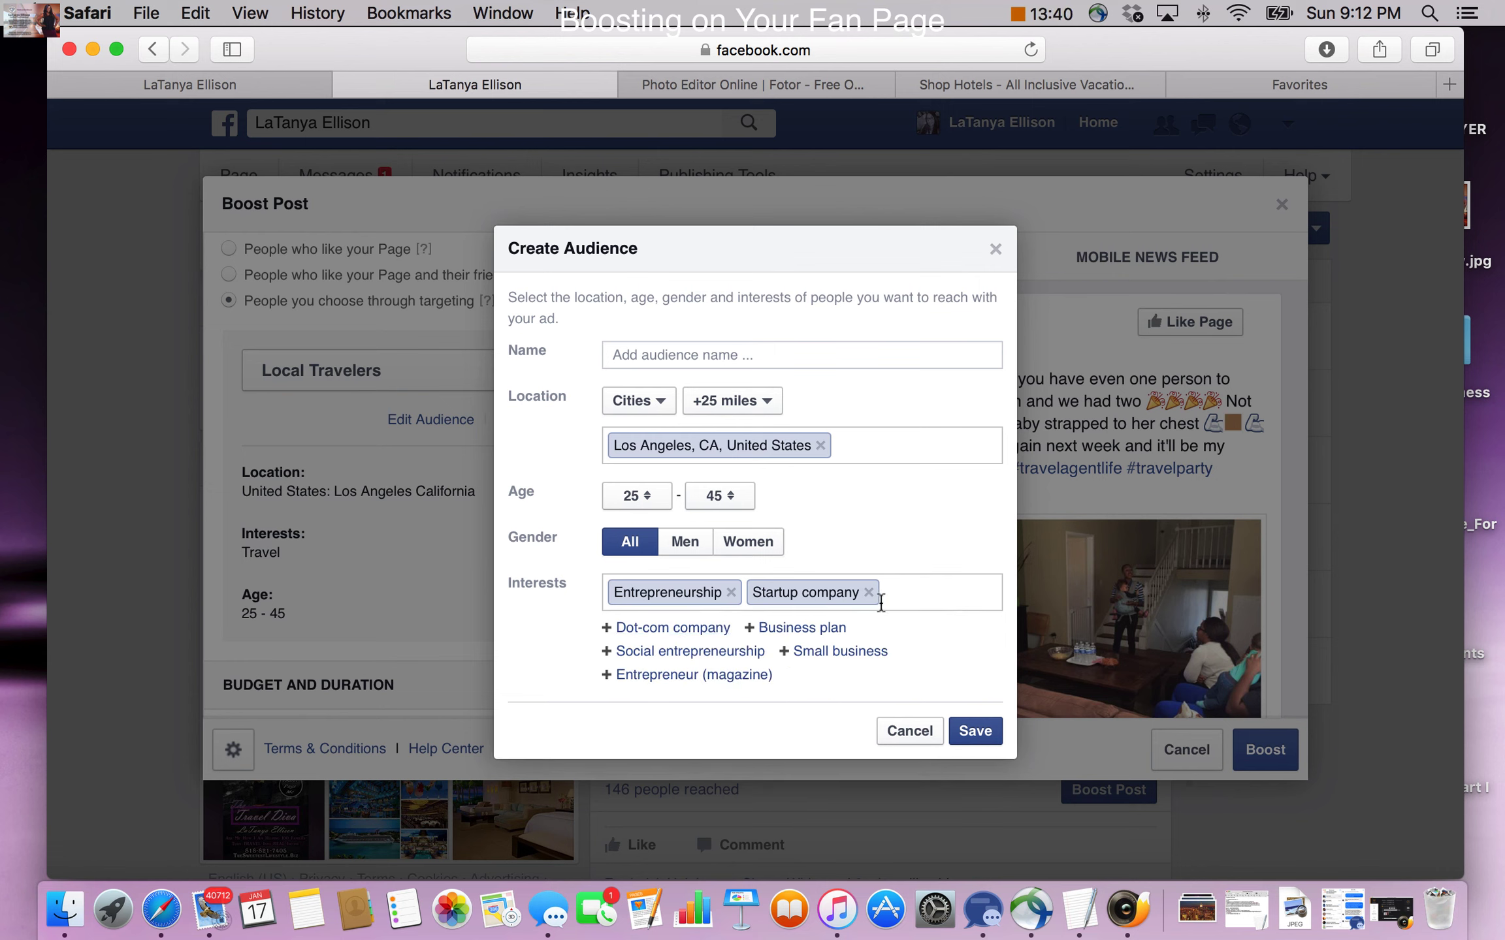
{"action": "left_click", "coordinate": [869, 592]}
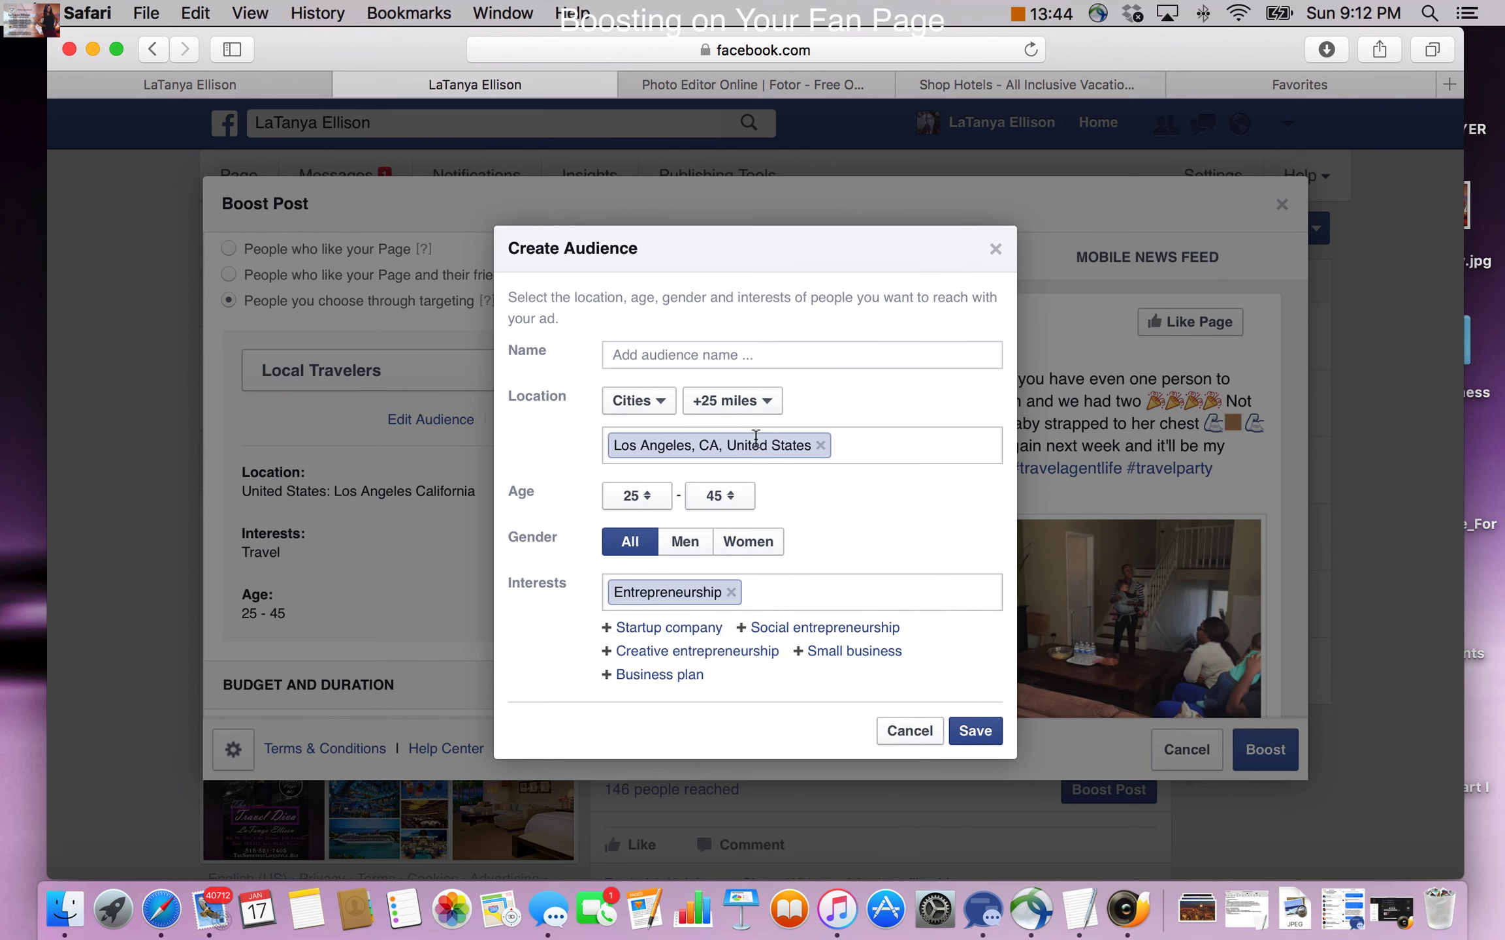
{"action": "left_click", "coordinate": [909, 732]}
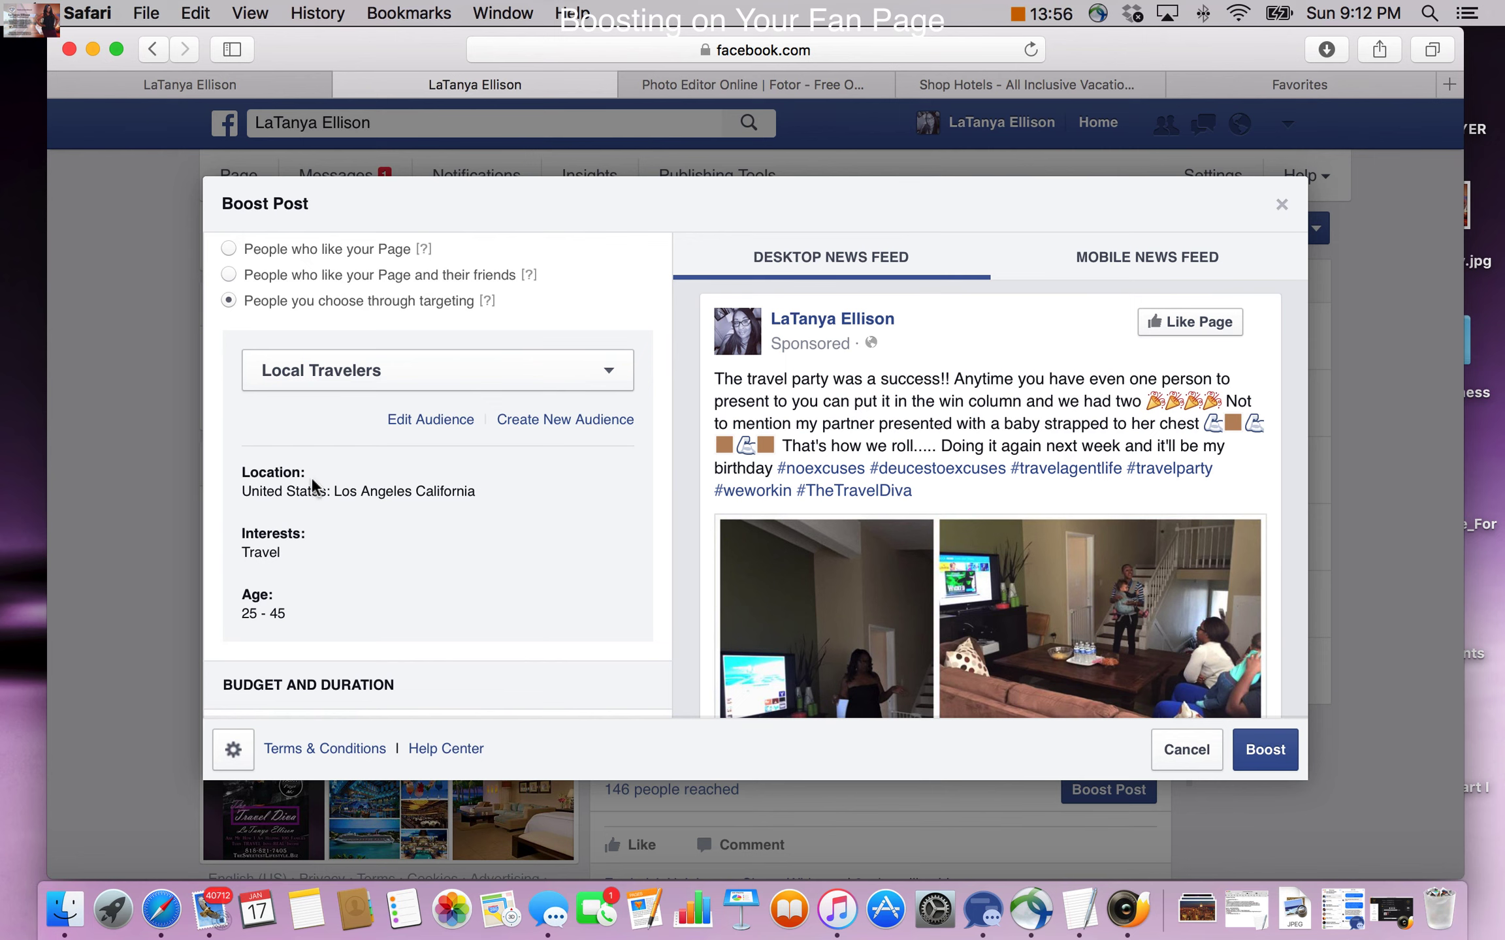
- Set the boost's total budget to $10.00 and check the estimated number of people reached
{"action": "scroll", "coordinate": [310, 477], "scroll_direction": "down", "scroll_amount": 3}
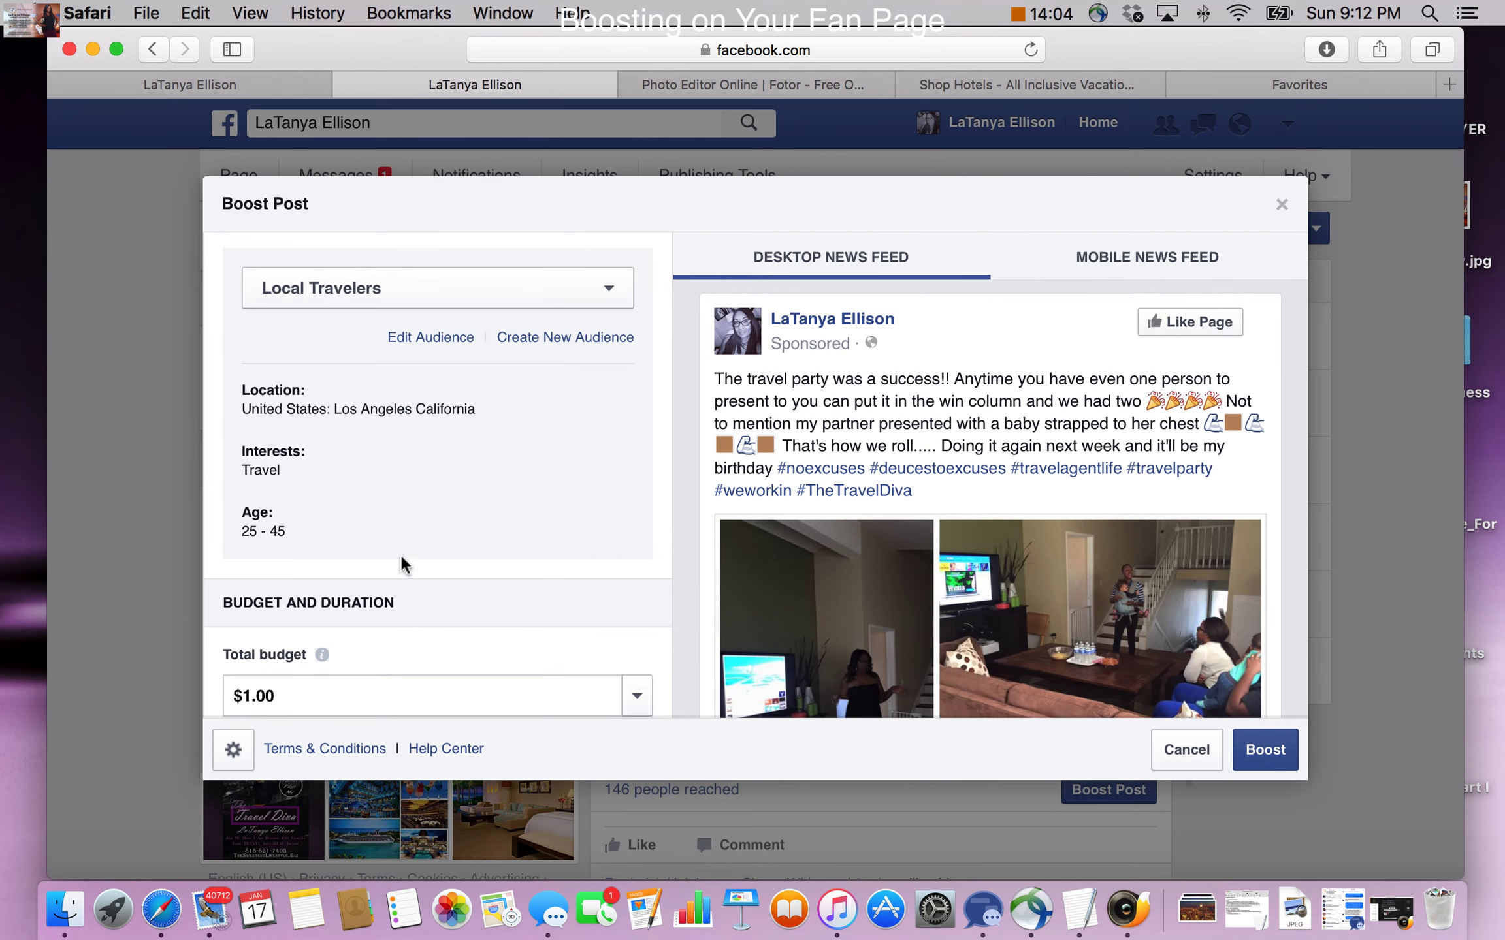
{"action": "scroll", "coordinate": [401, 557], "scroll_direction": "down", "scroll_amount": 6}
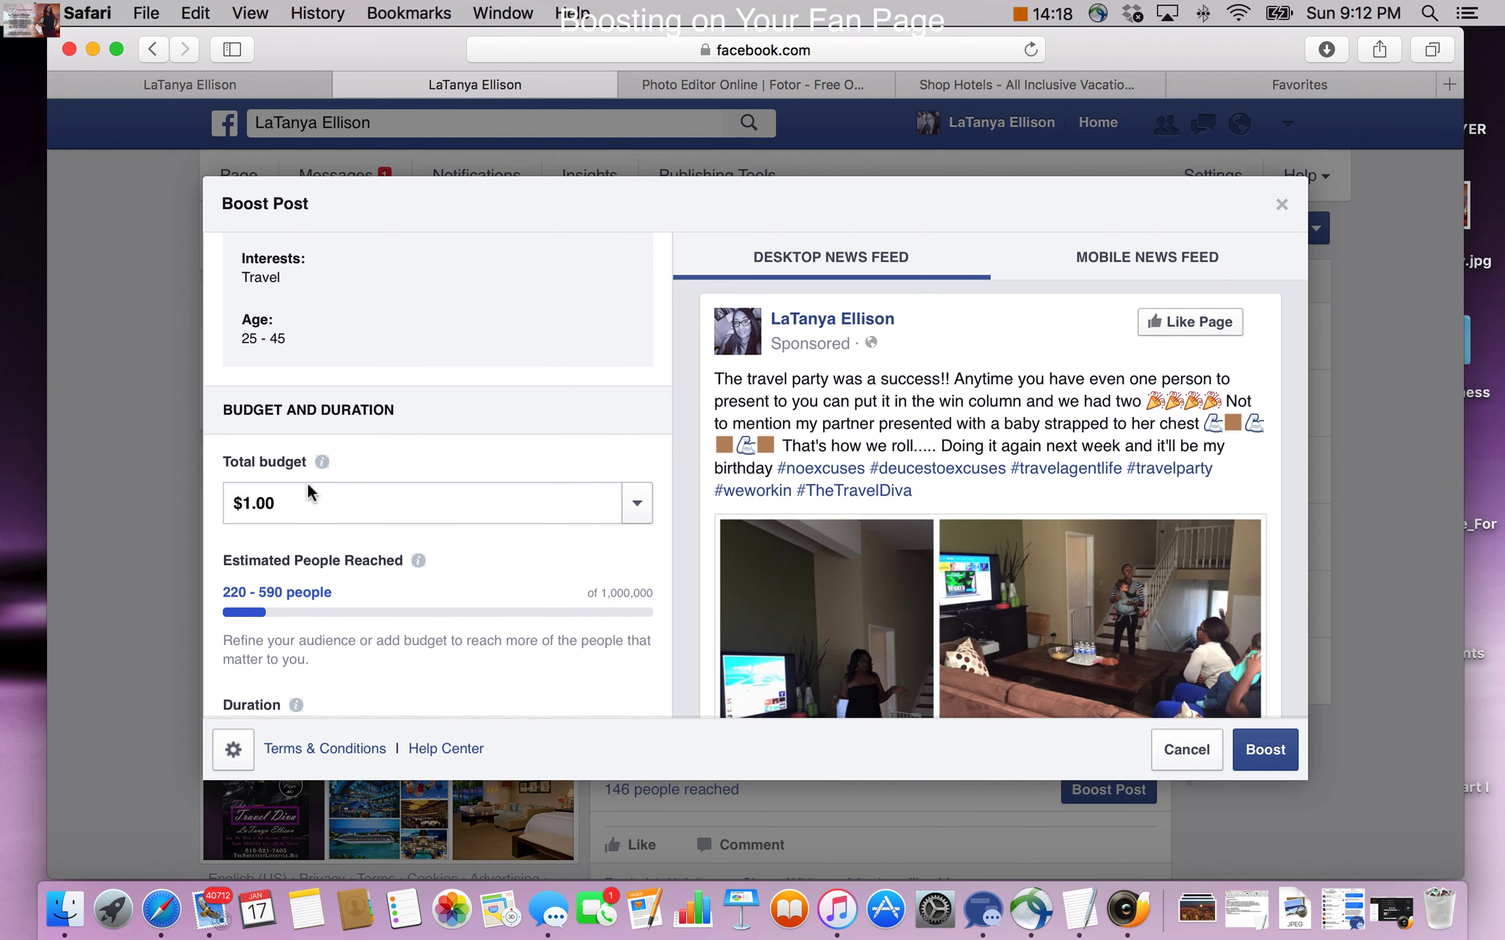
{"action": "left_click", "coordinate": [635, 503]}
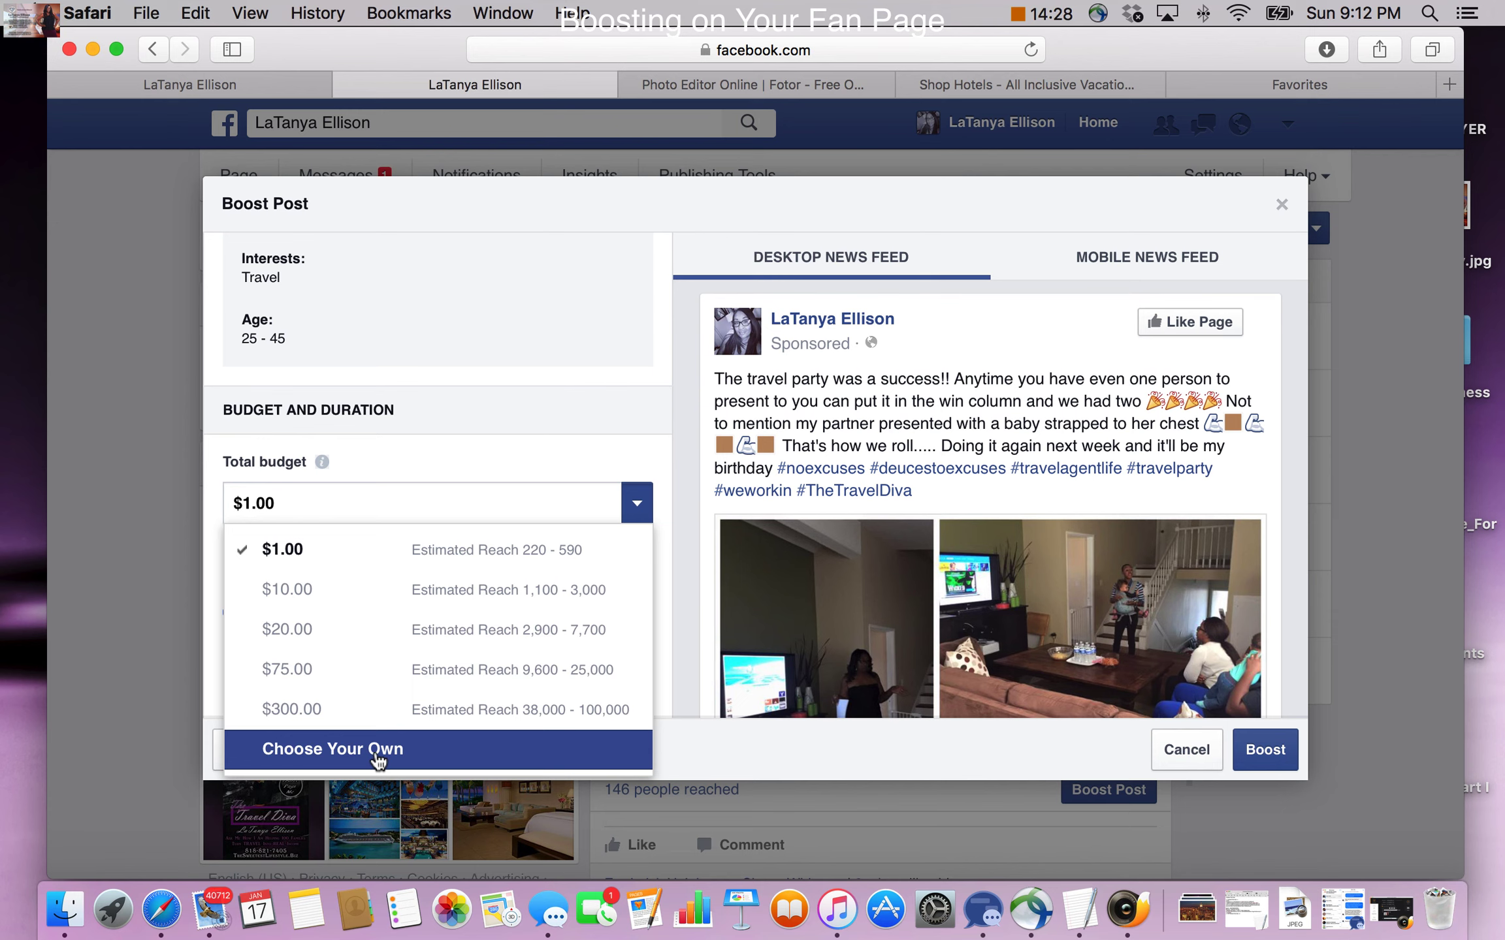
{"action": "left_click", "coordinate": [300, 603]}
{"action": "mouse_move", "coordinate": [494, 588]}
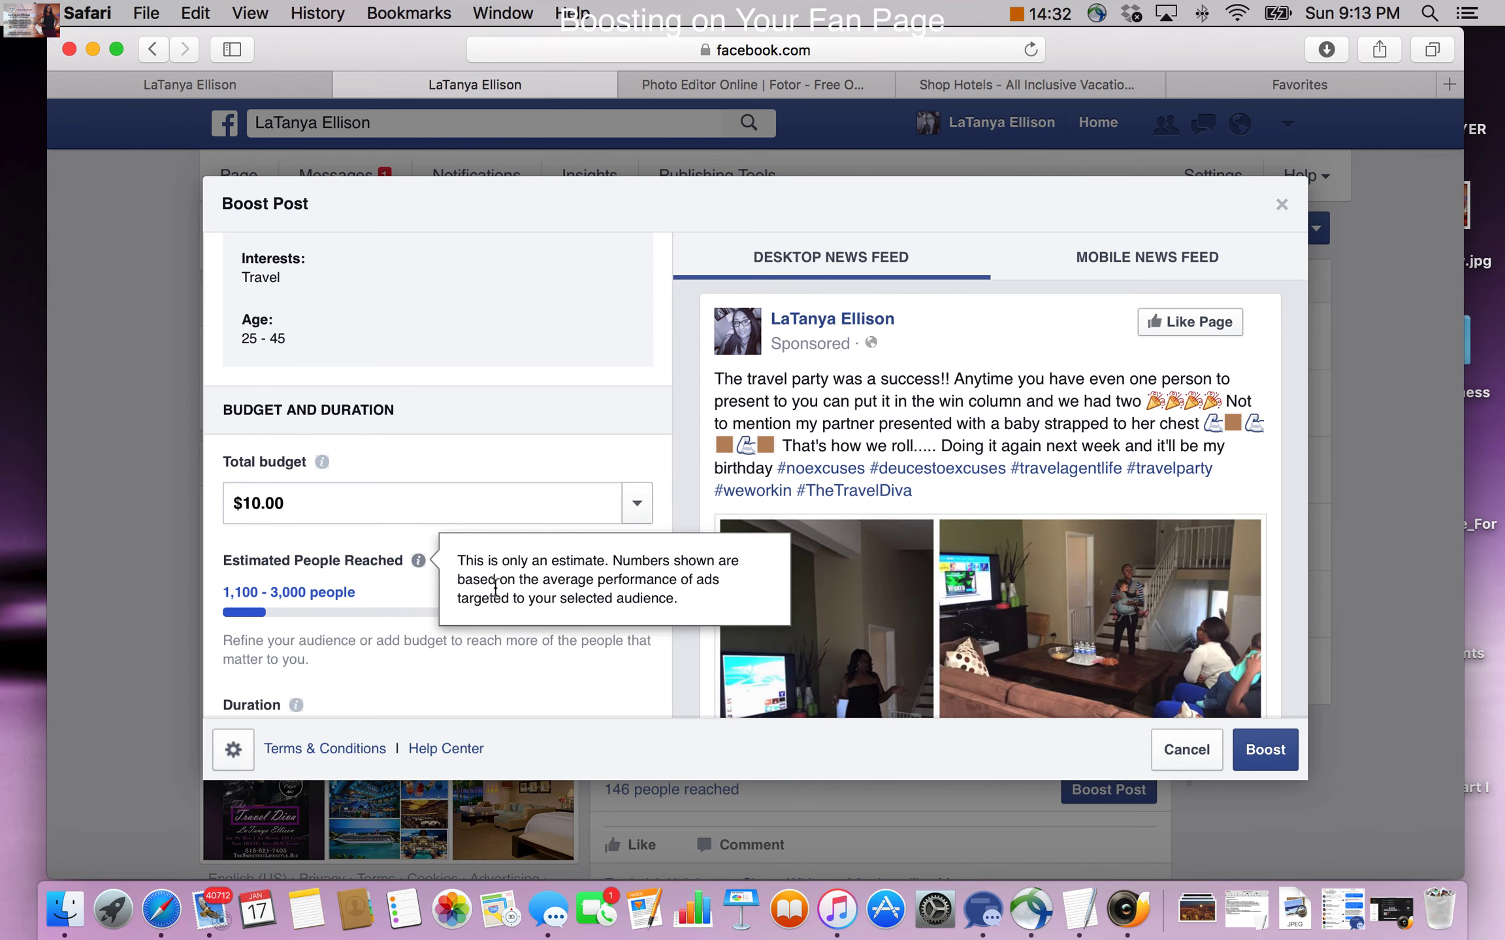
{"action": "scroll", "coordinate": [495, 588], "scroll_direction": "down", "scroll_amount": 1}
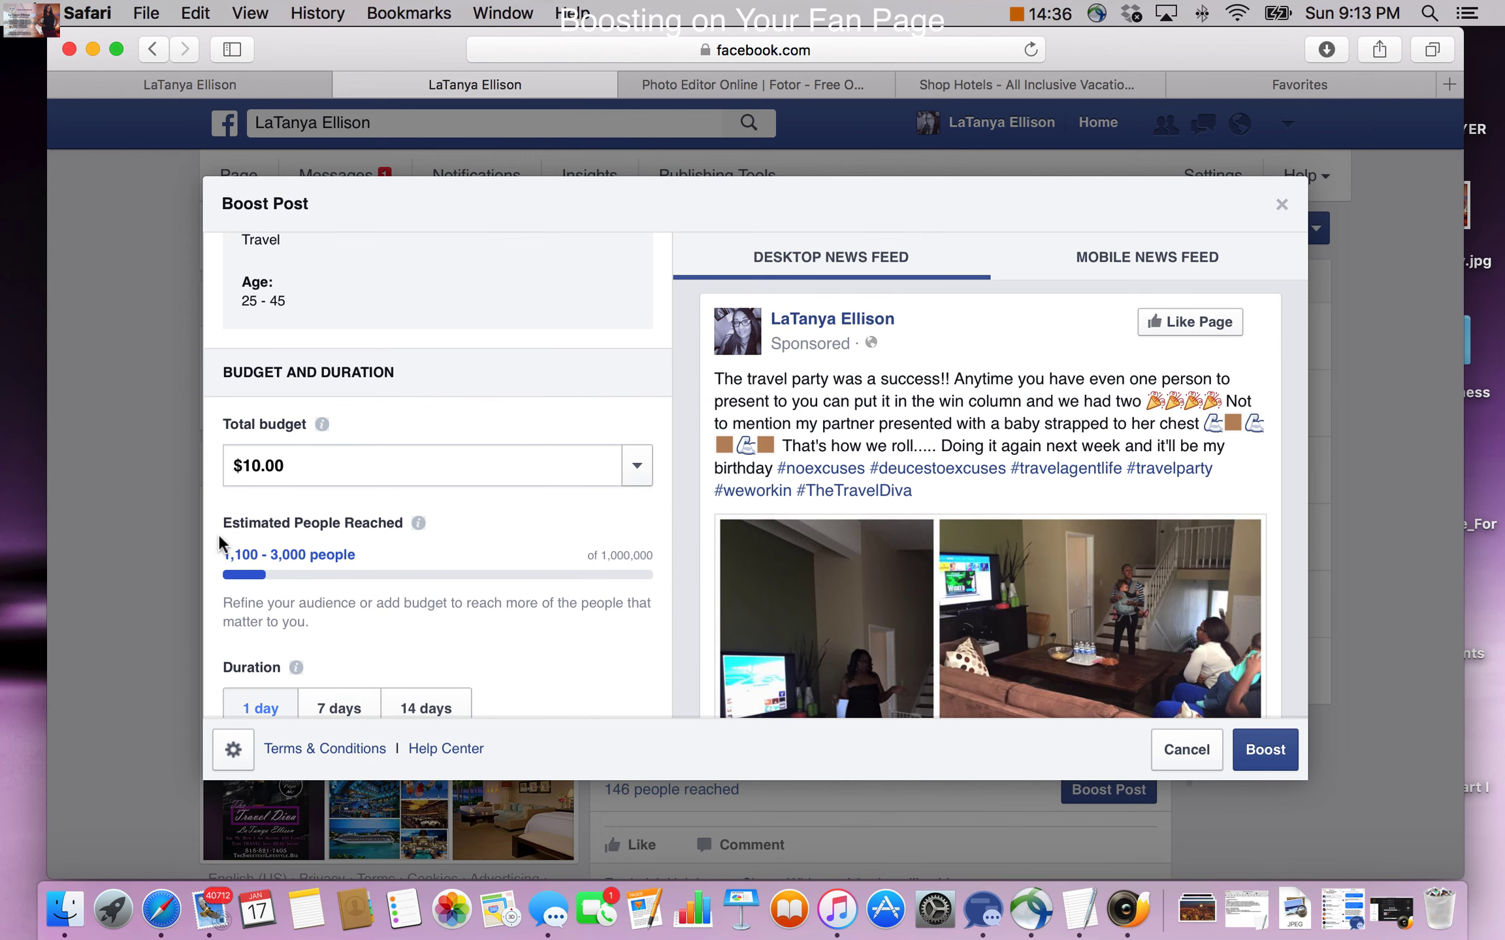
{"action": "scroll", "coordinate": [329, 532], "scroll_direction": "down", "scroll_amount": 1}
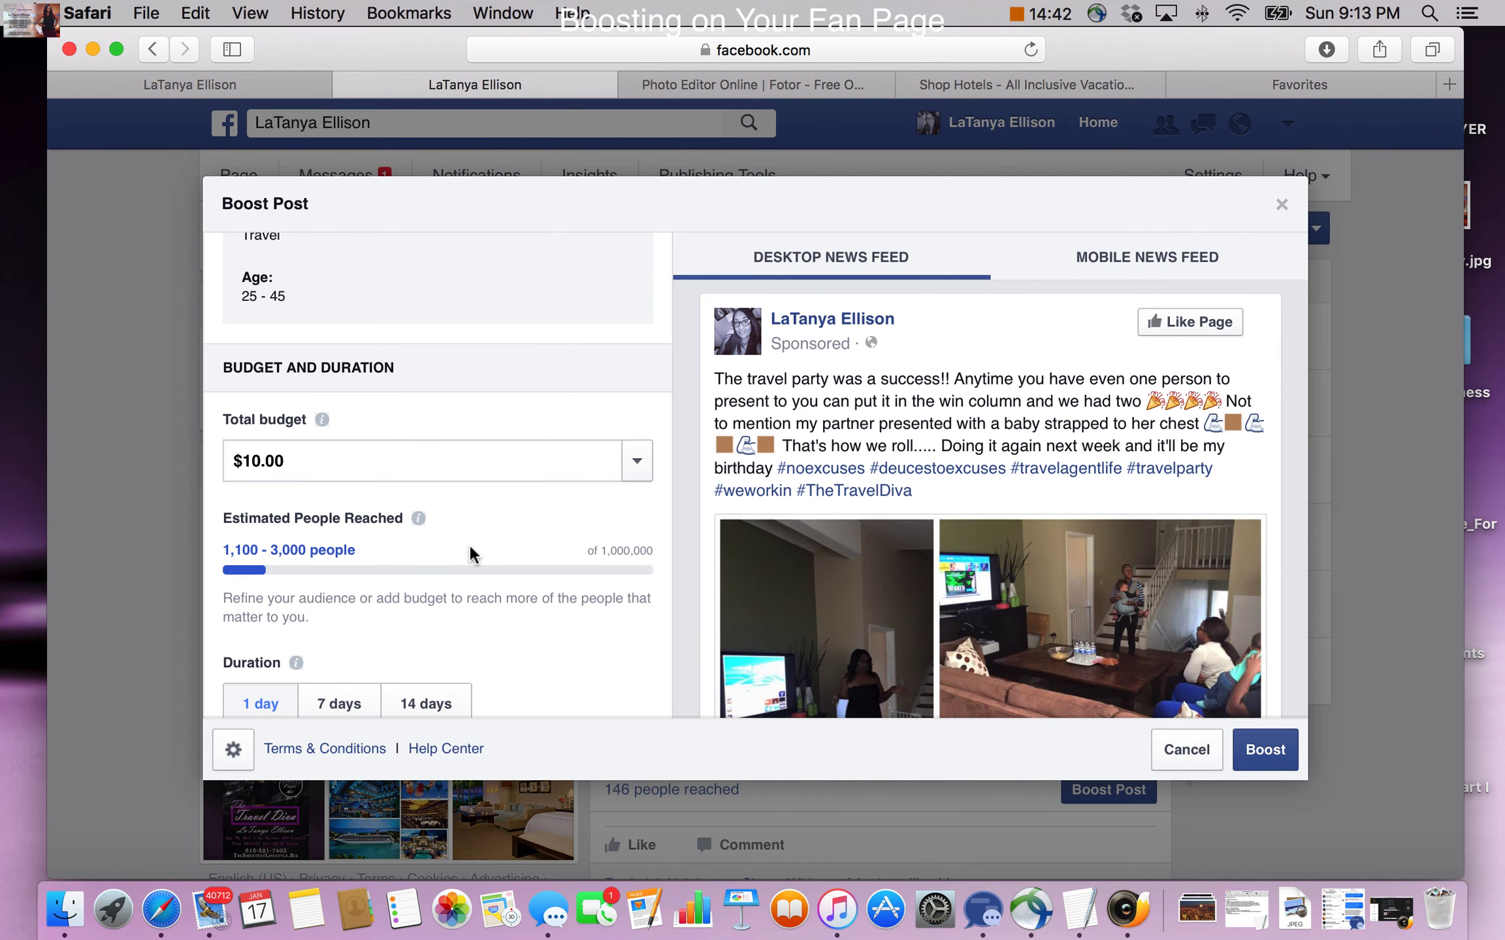
- Choose a custom total budget of $2.00 for the boost and check its estimated reach
{"action": "left_click", "coordinate": [637, 461]}
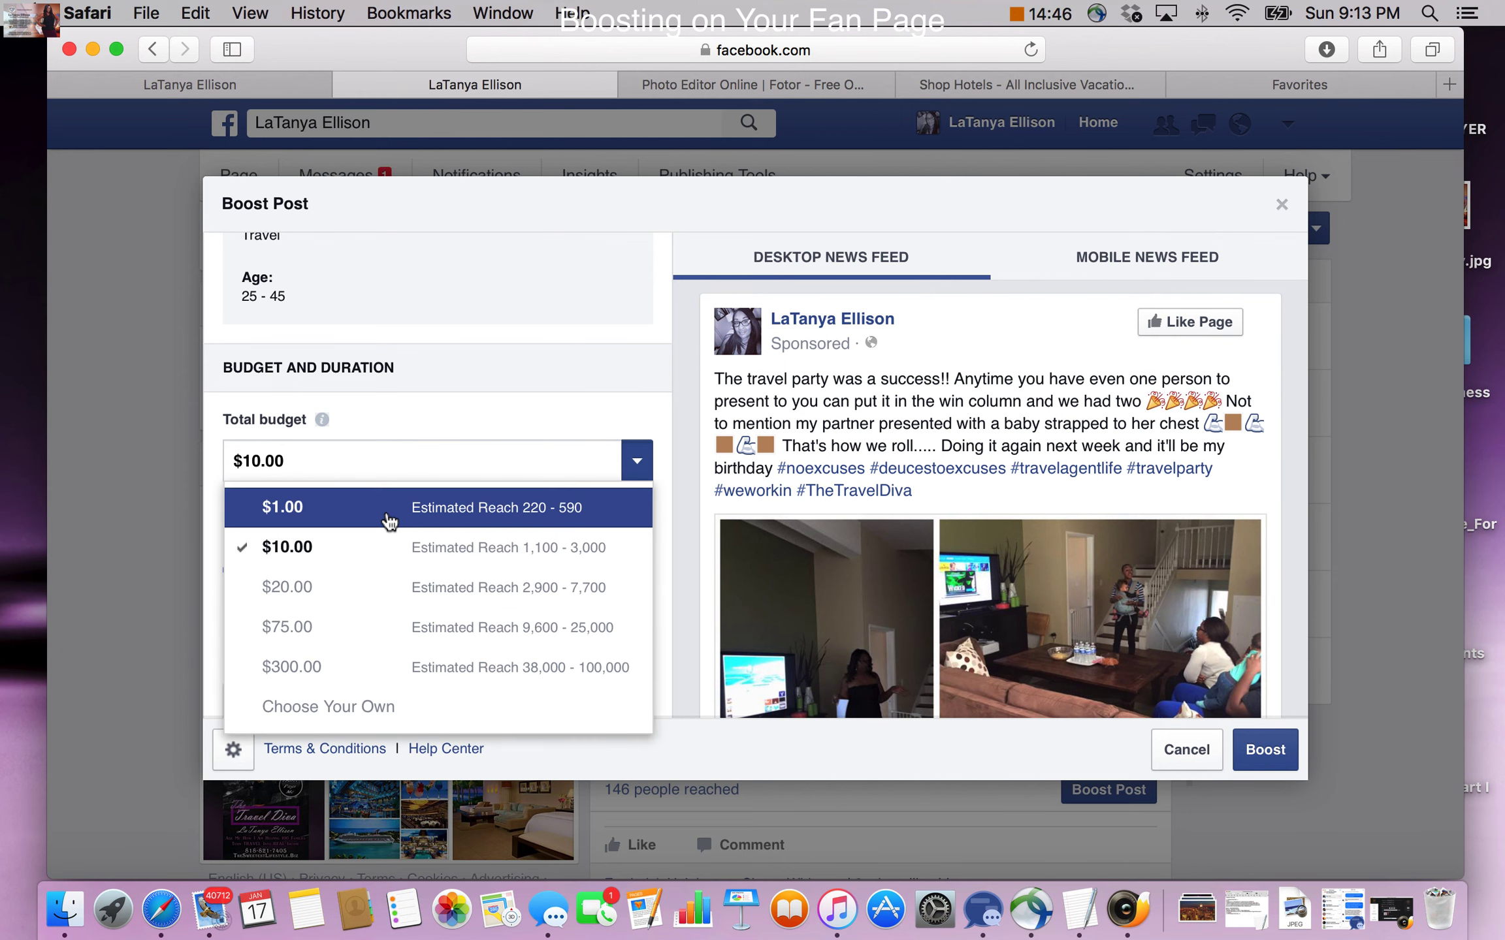
{"action": "left_click", "coordinate": [392, 711]}
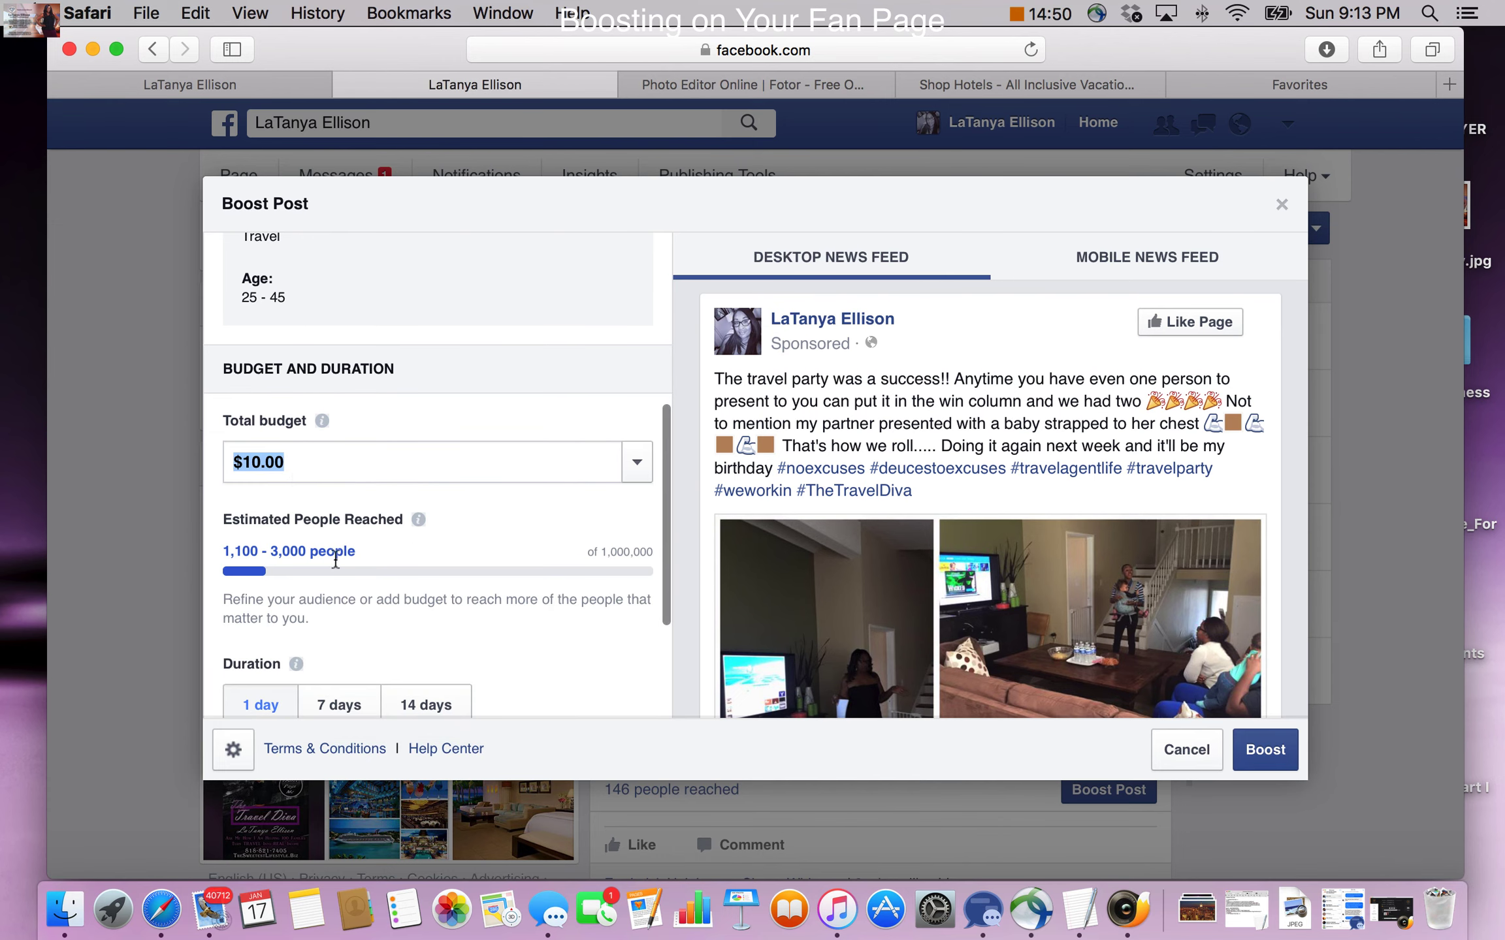
{"action": "type", "text": "2"}
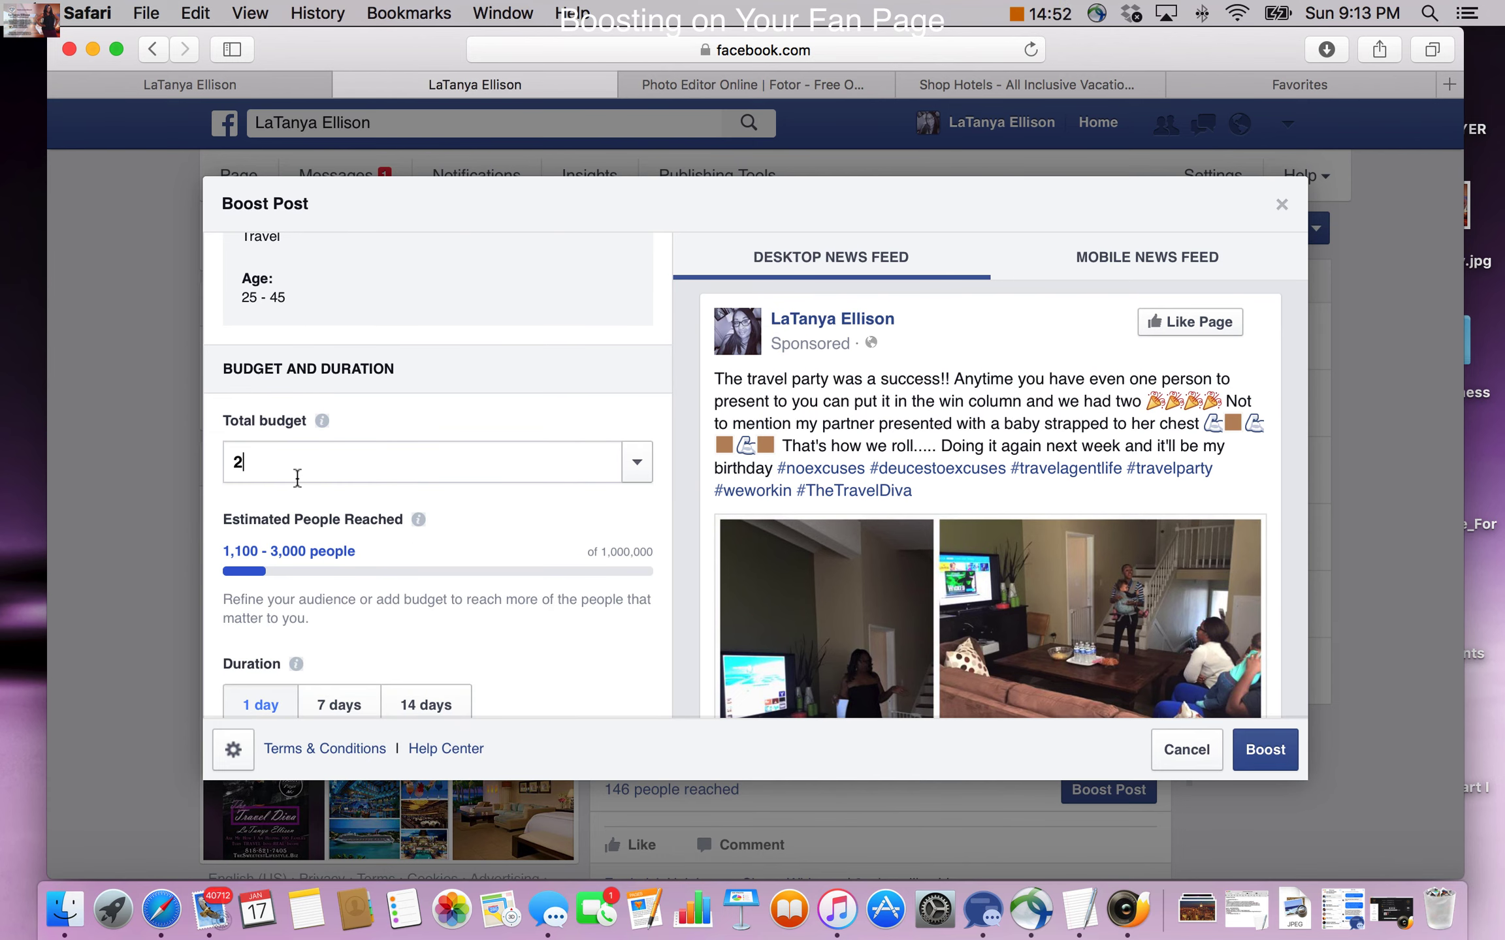
{"action": "key", "text": "Tab"}
{"action": "scroll", "coordinate": [251, 705], "scroll_direction": "down", "scroll_amount": 1}
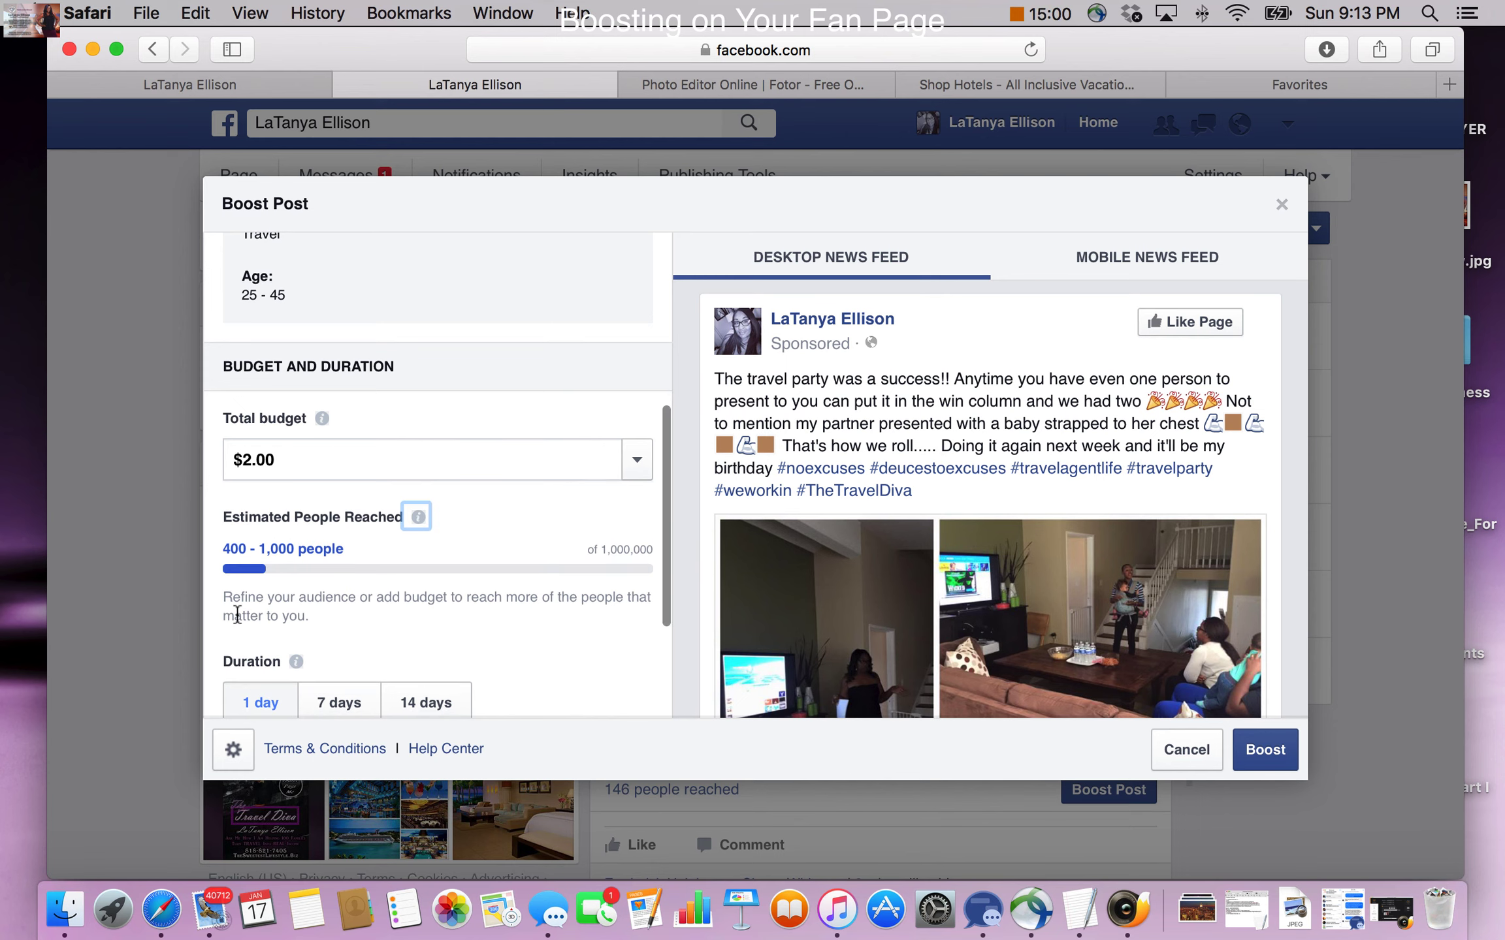
{"action": "scroll", "coordinate": [237, 562], "scroll_direction": "down", "scroll_amount": 2}
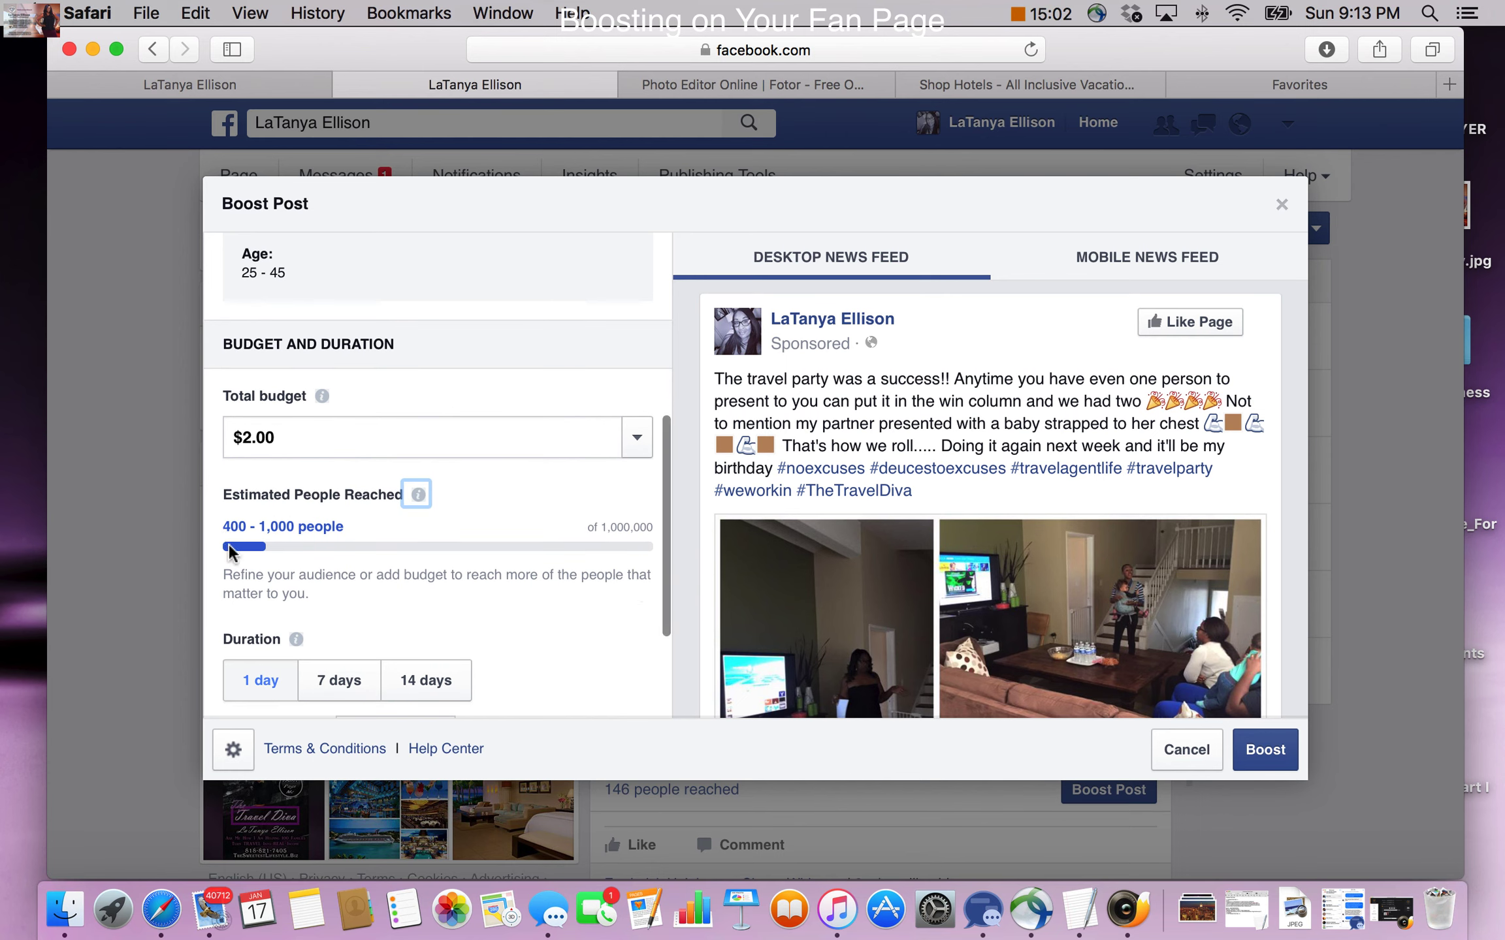
{"action": "scroll", "coordinate": [233, 531], "scroll_direction": "down", "scroll_amount": 1}
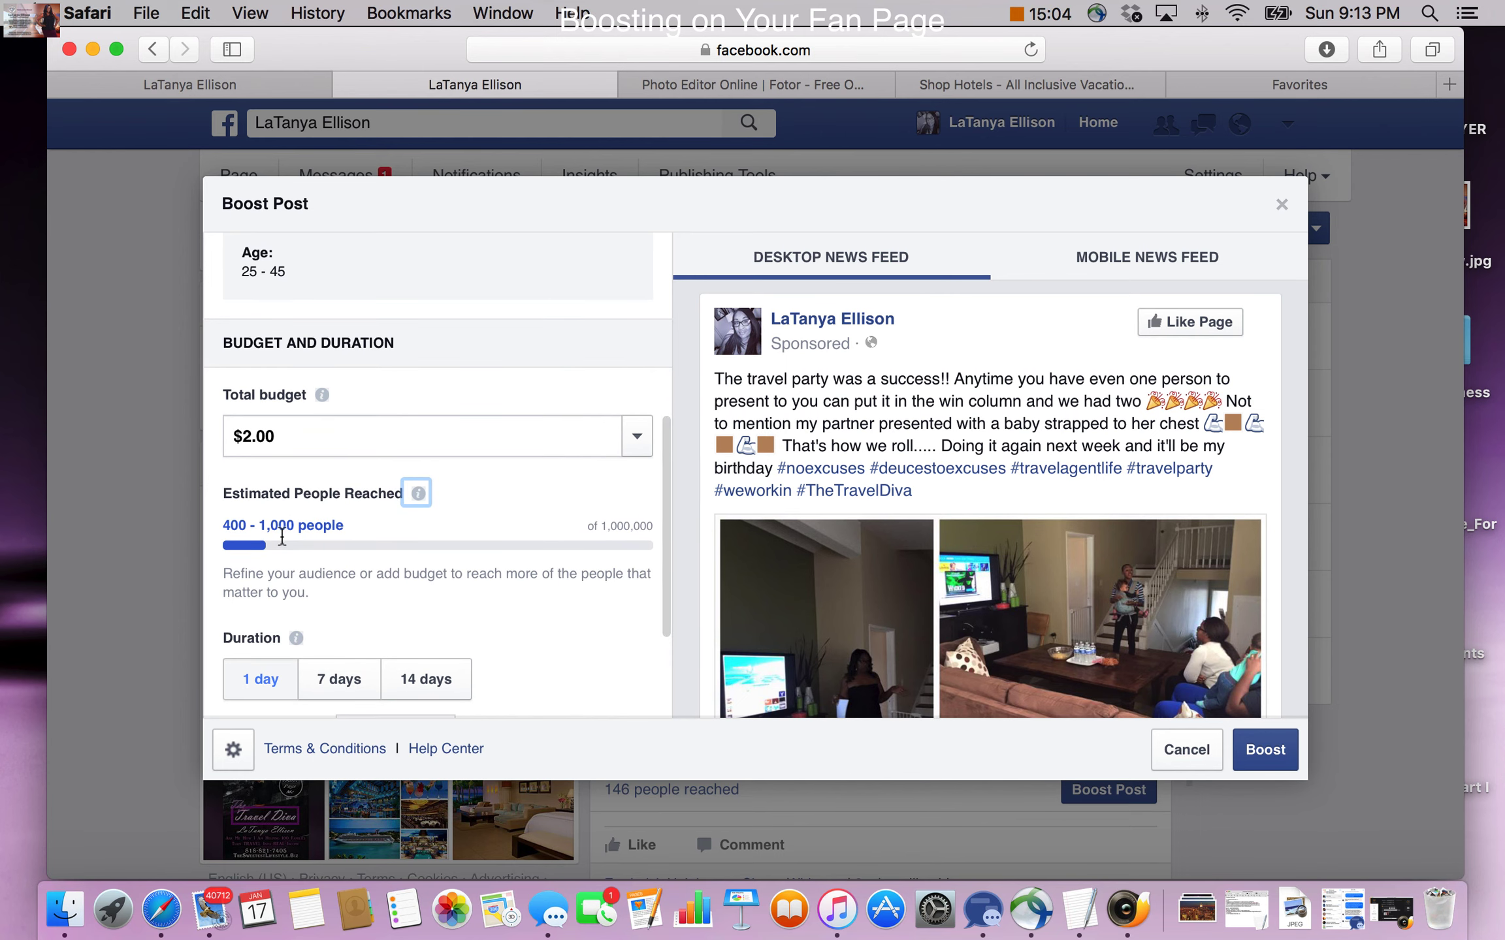
- Review the boost's audience, duration and payment settings, and cancel the boost
{"action": "scroll", "coordinate": [396, 590], "scroll_direction": "up", "scroll_amount": 5}
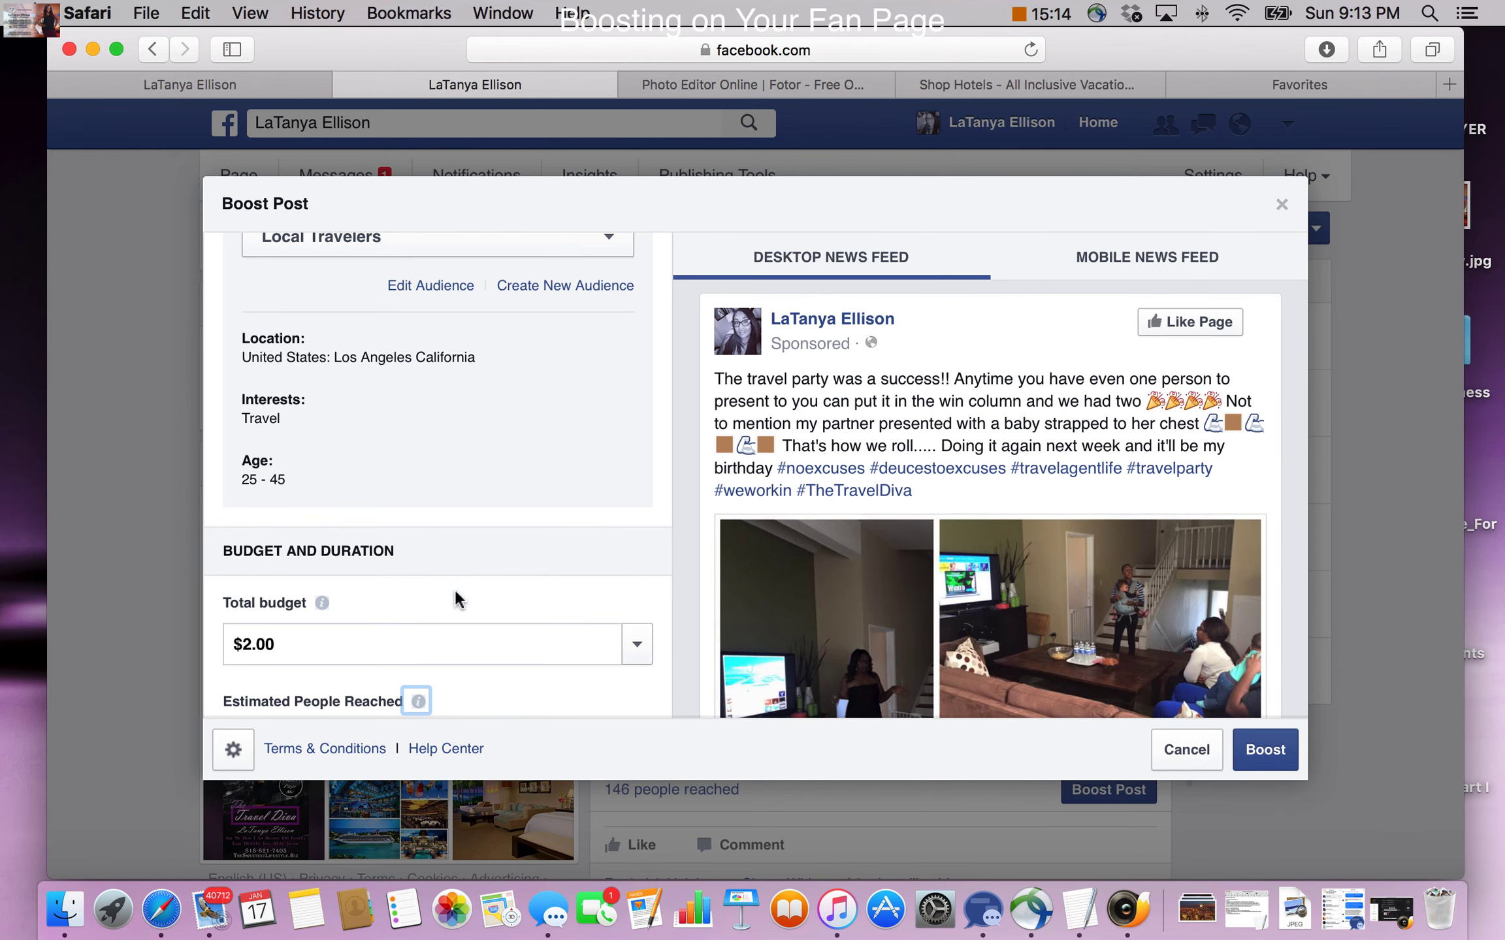
{"action": "scroll", "coordinate": [453, 600], "scroll_direction": "down", "scroll_amount": 3}
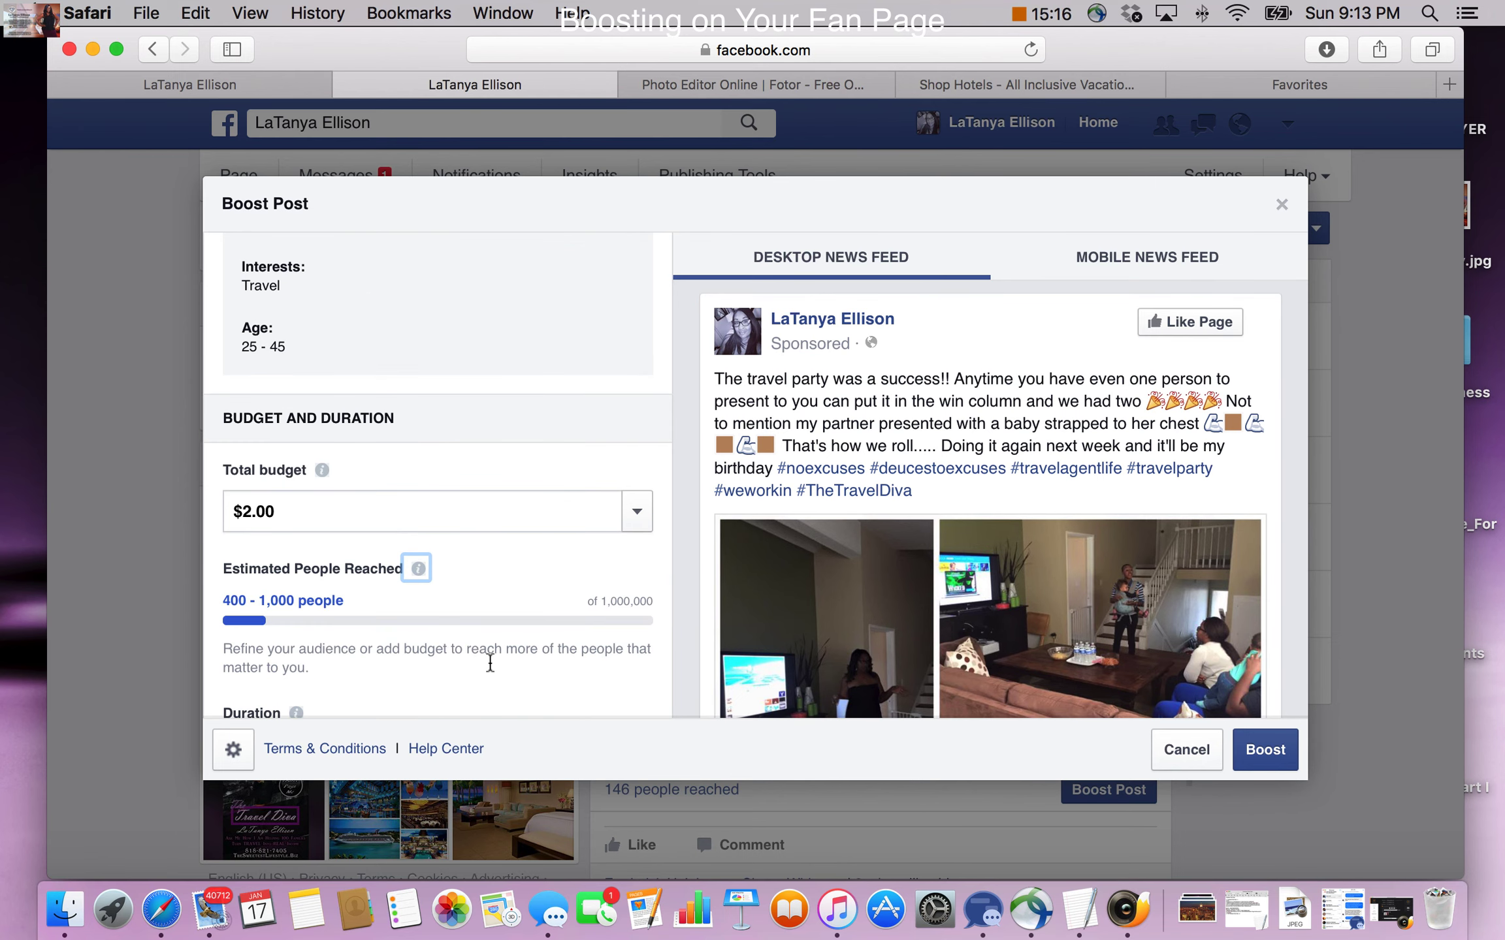
{"action": "scroll", "coordinate": [490, 662], "scroll_direction": "down", "scroll_amount": 5}
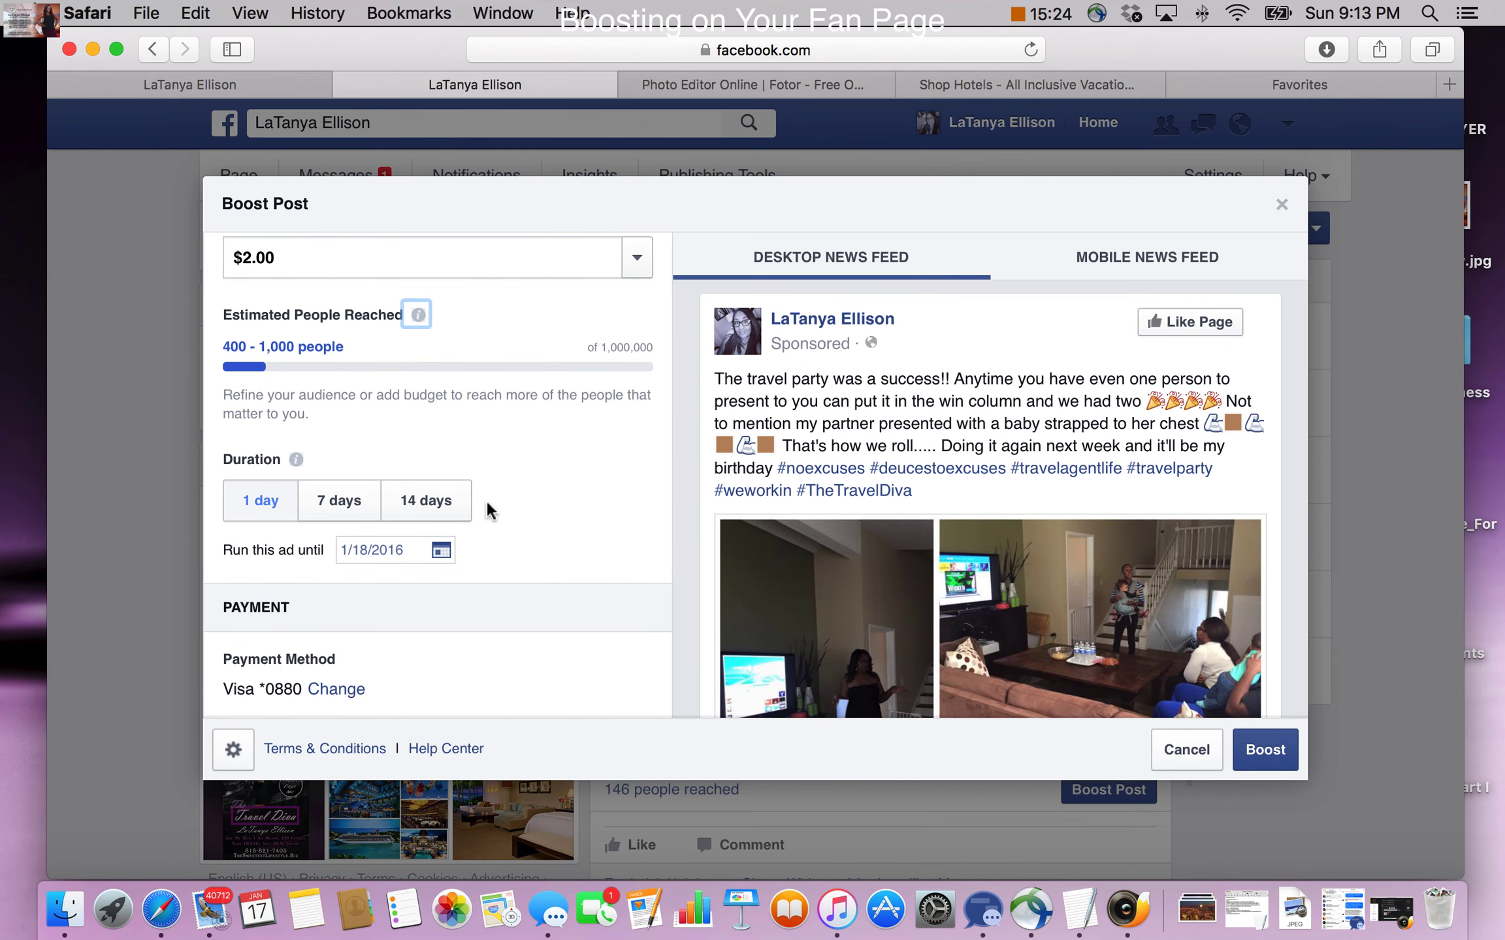
{"action": "scroll", "coordinate": [474, 573], "scroll_direction": "up", "scroll_amount": 1}
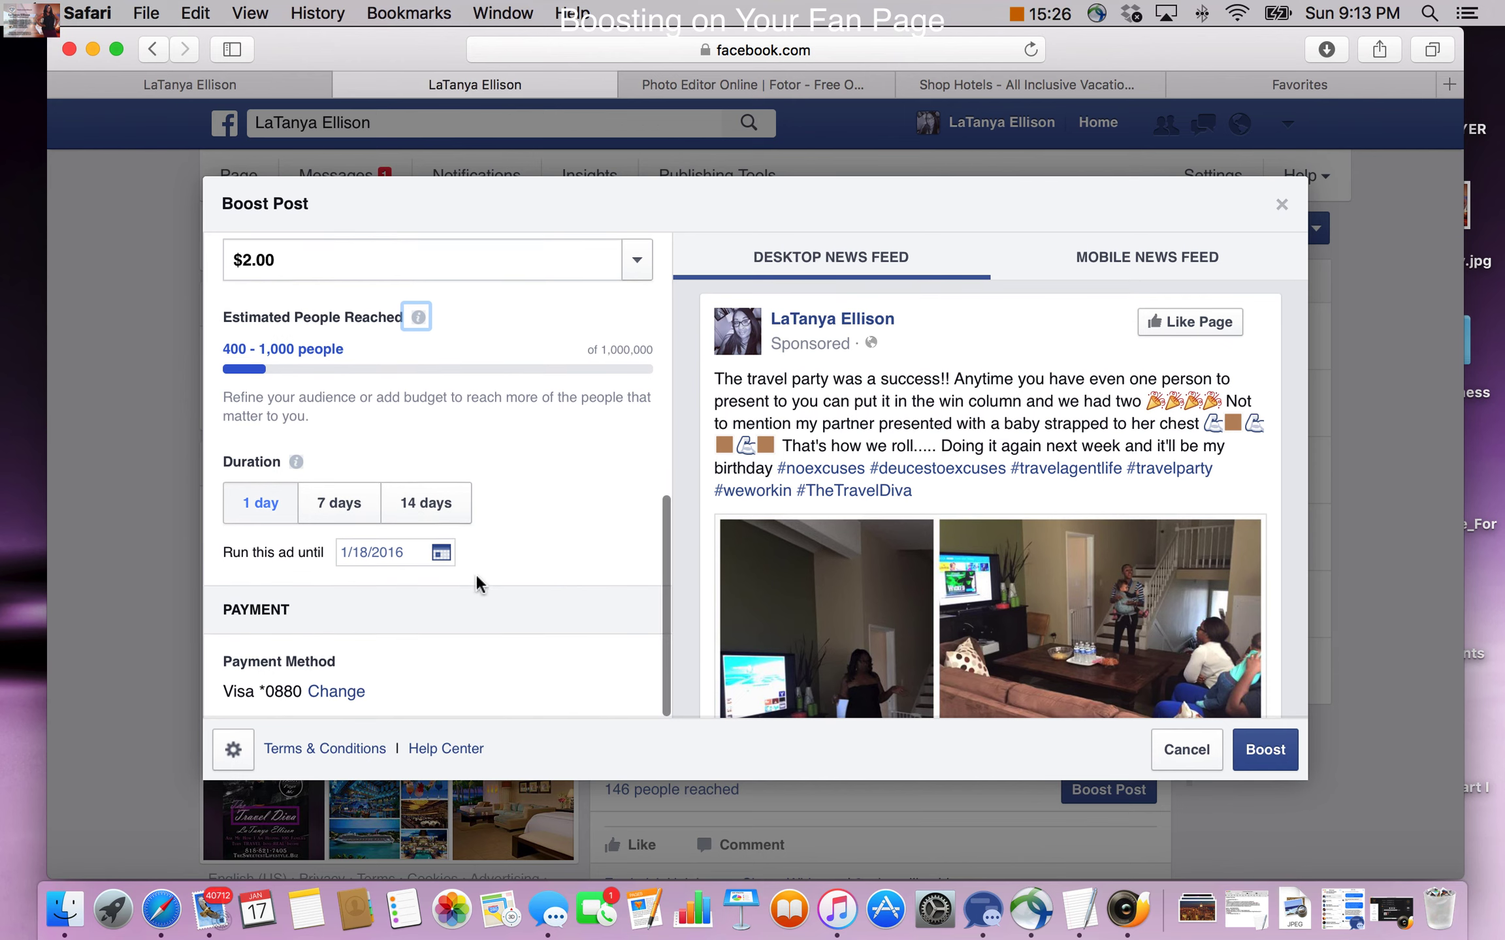
{"action": "scroll", "coordinate": [559, 655], "scroll_direction": "down", "scroll_amount": 1}
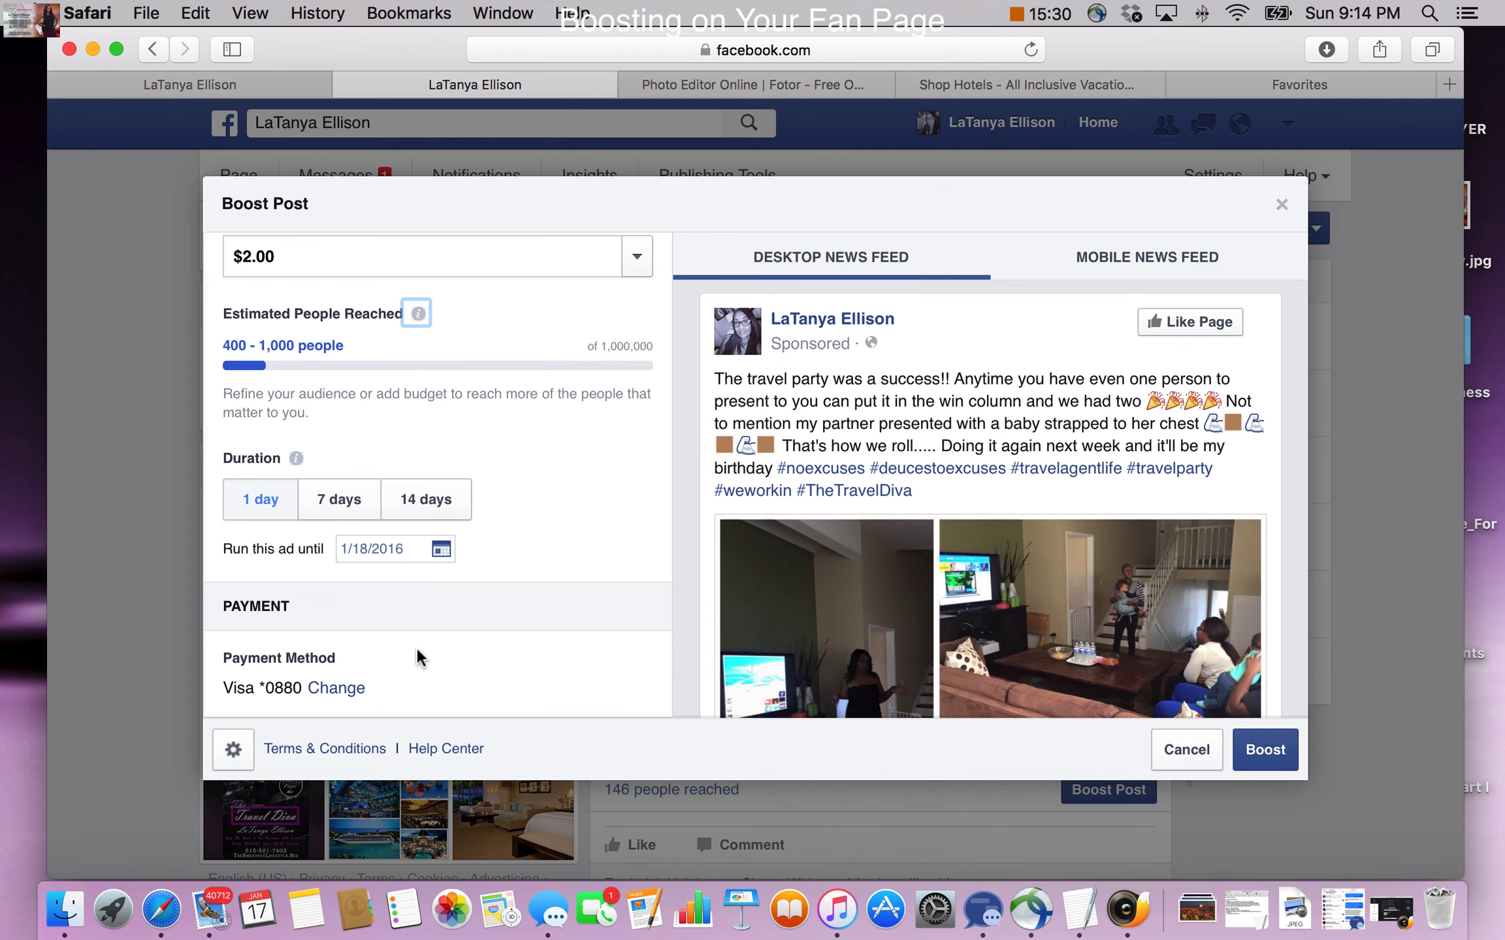
{"action": "scroll", "coordinate": [332, 654], "scroll_direction": "down", "scroll_amount": 1}
{"action": "scroll", "coordinate": [469, 649], "scroll_direction": "down", "scroll_amount": 1}
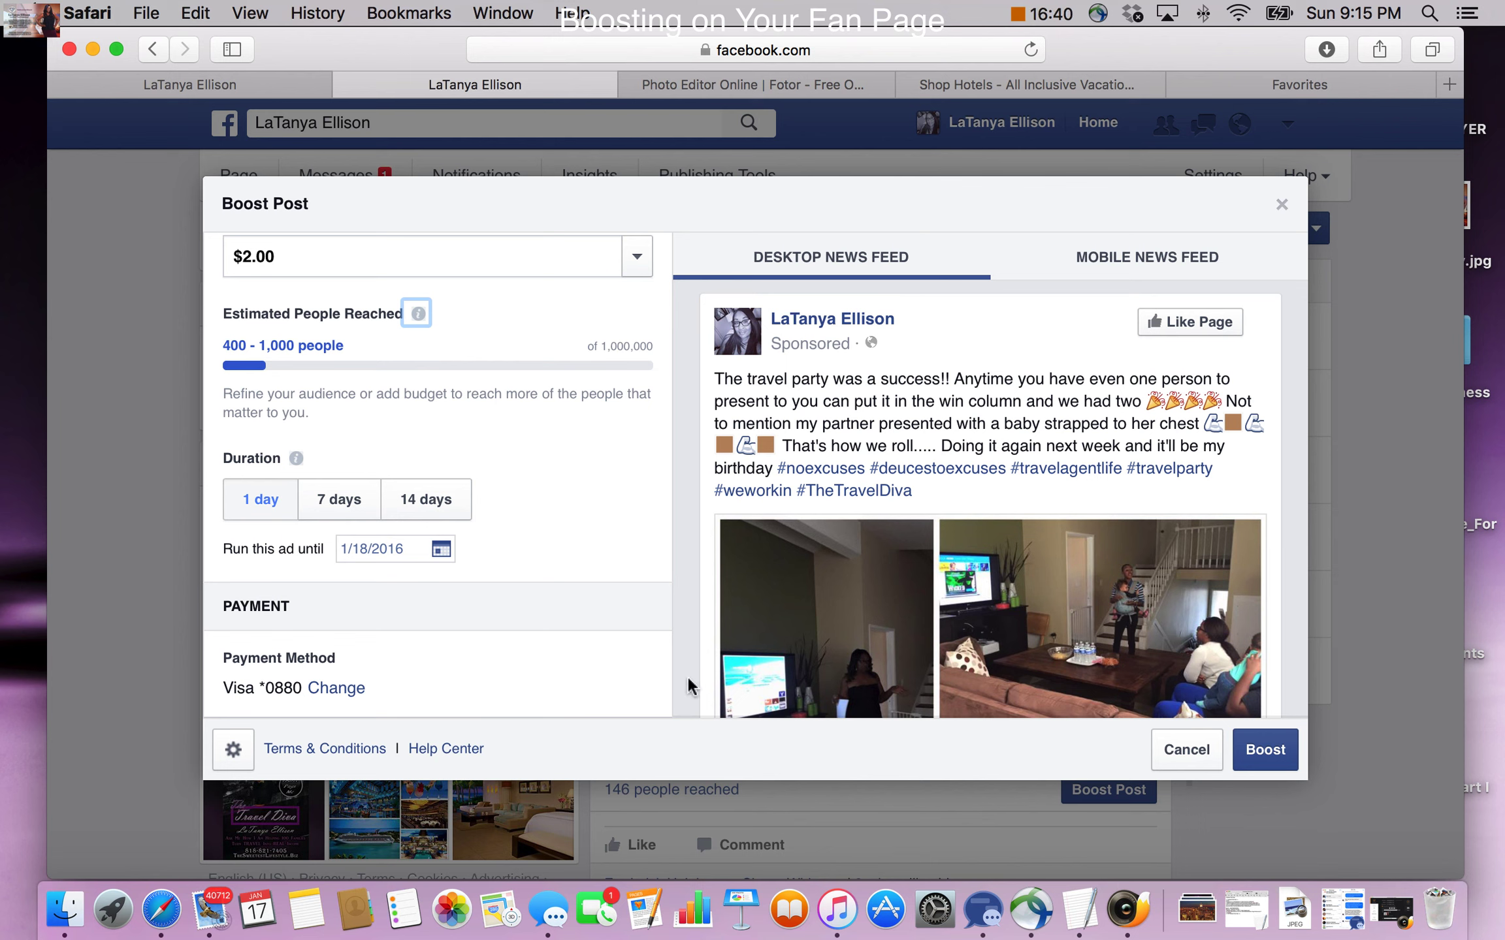
{"action": "left_click", "coordinate": [1187, 751]}
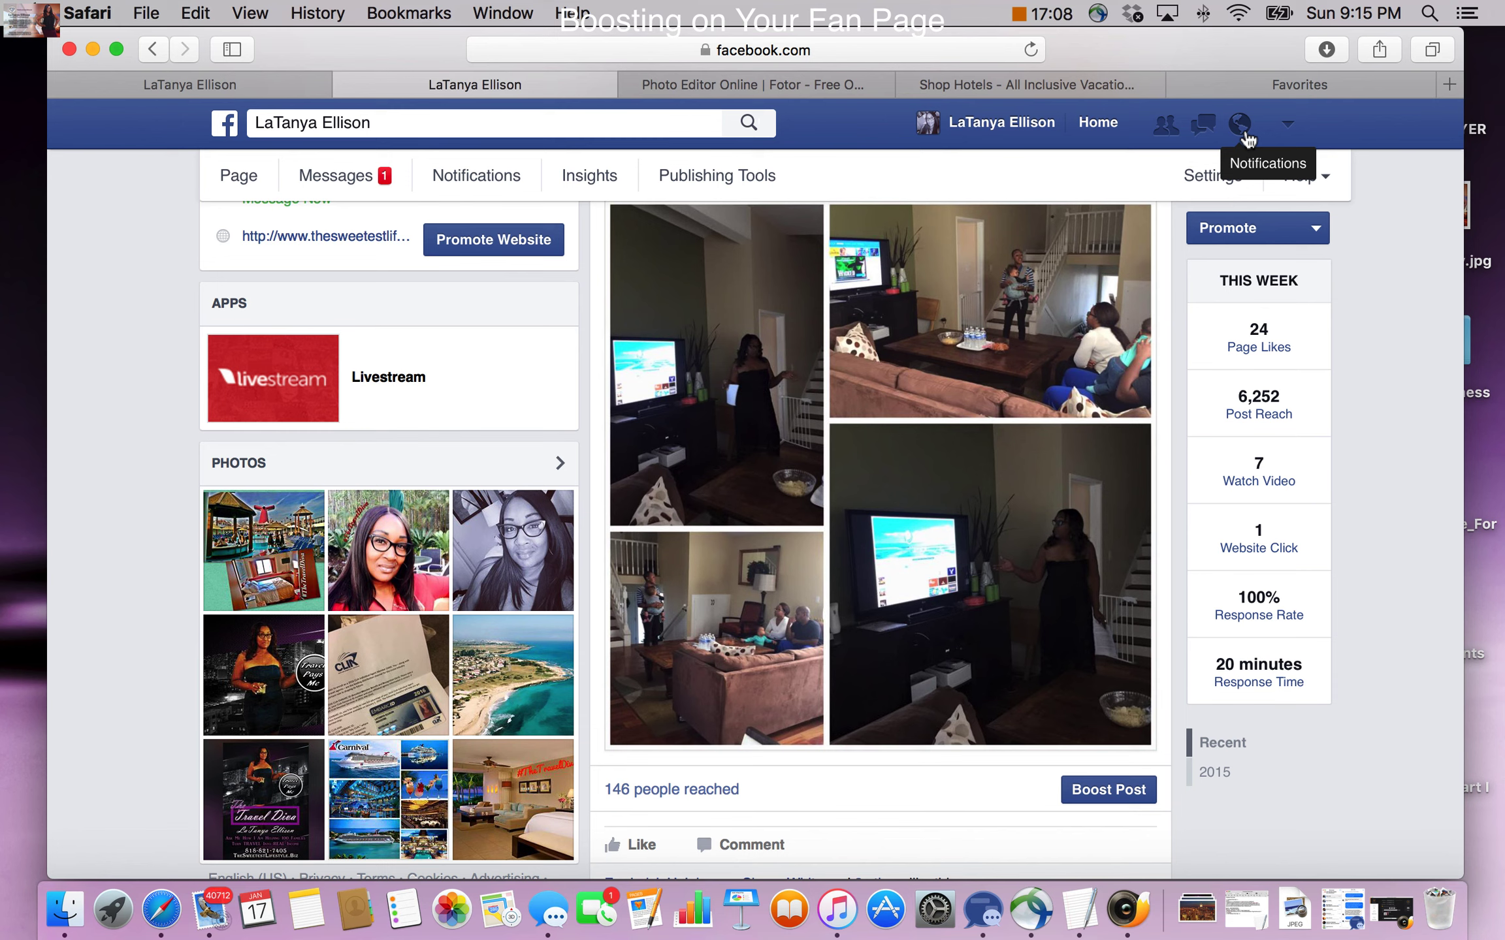
- Switch to the personal profile and look through its notifications for the one about the boosted Cuba post
{"action": "left_click", "coordinate": [1296, 135]}
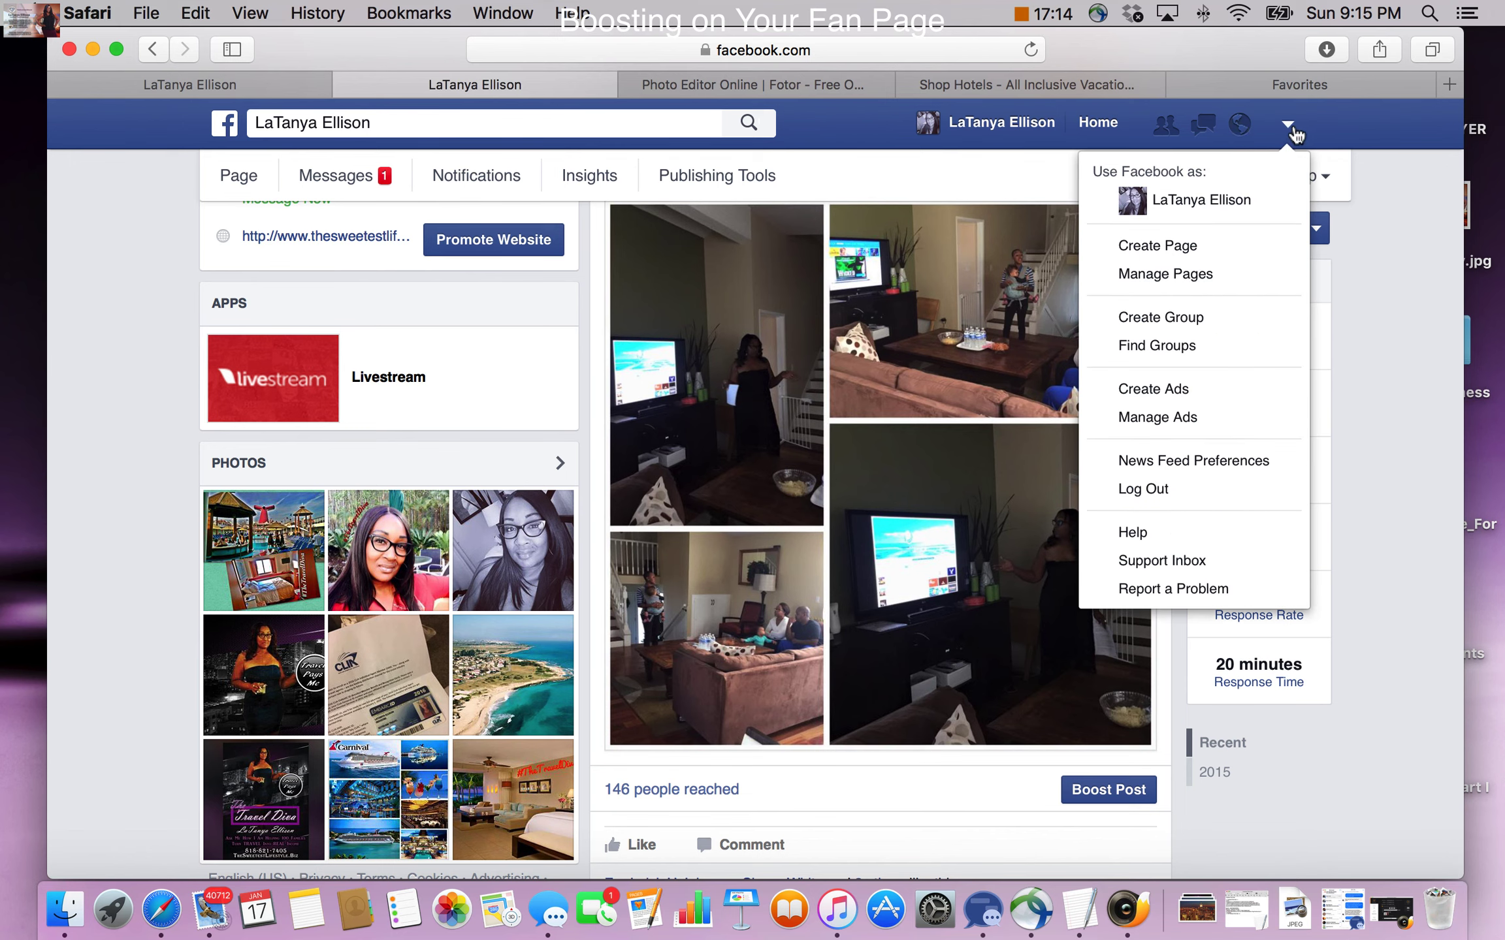
{"action": "left_click", "coordinate": [1189, 203]}
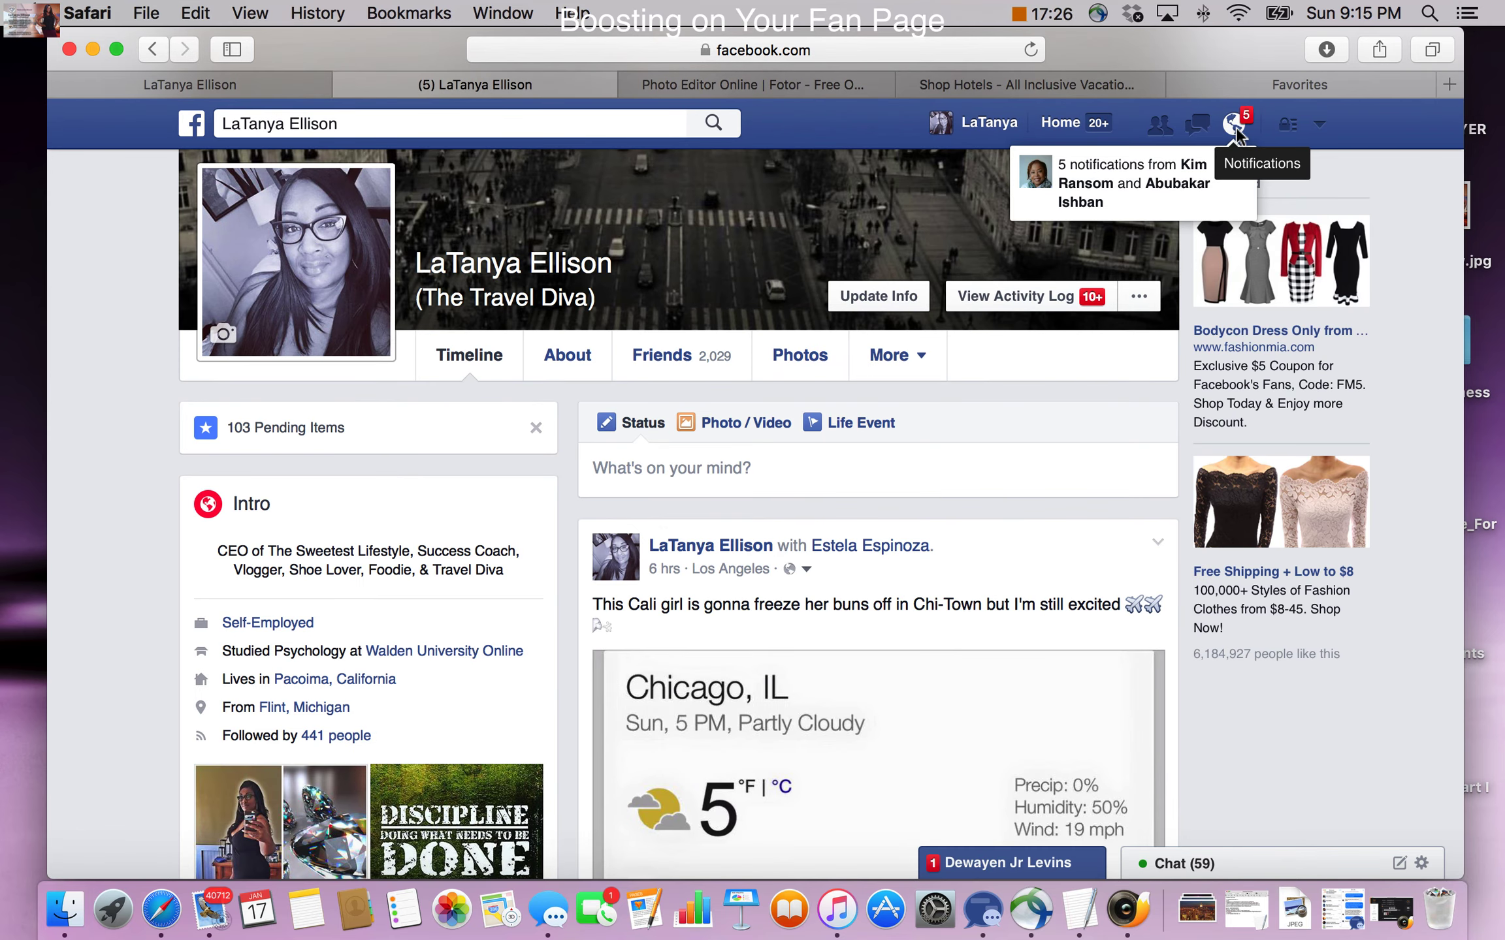
{"action": "left_click", "coordinate": [1234, 124]}
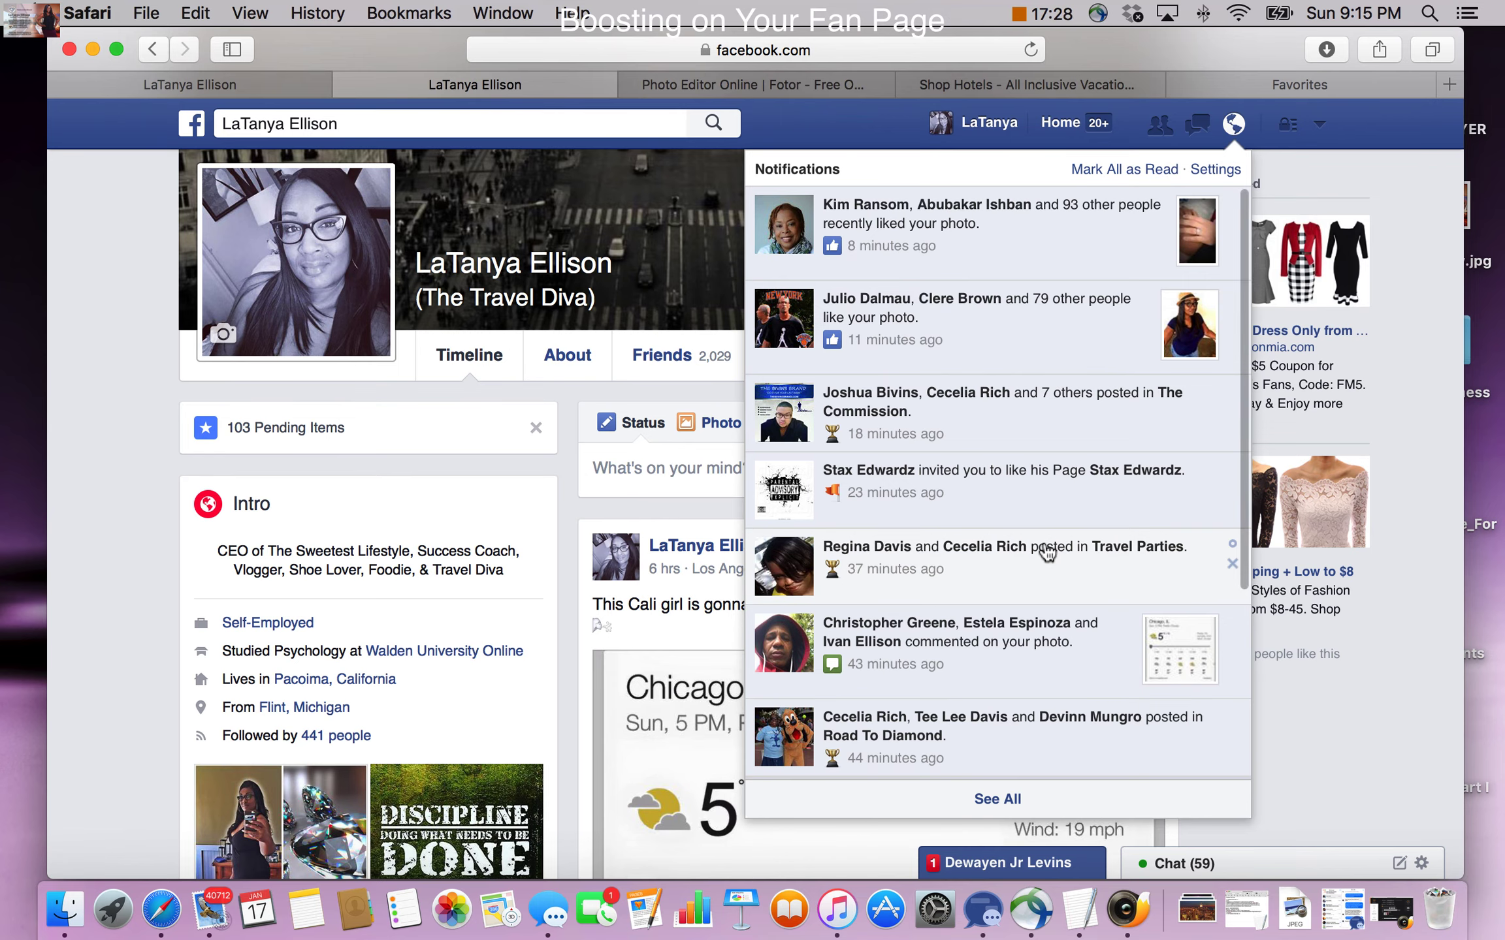
{"action": "scroll", "coordinate": [1047, 552], "scroll_direction": "down", "scroll_amount": 5}
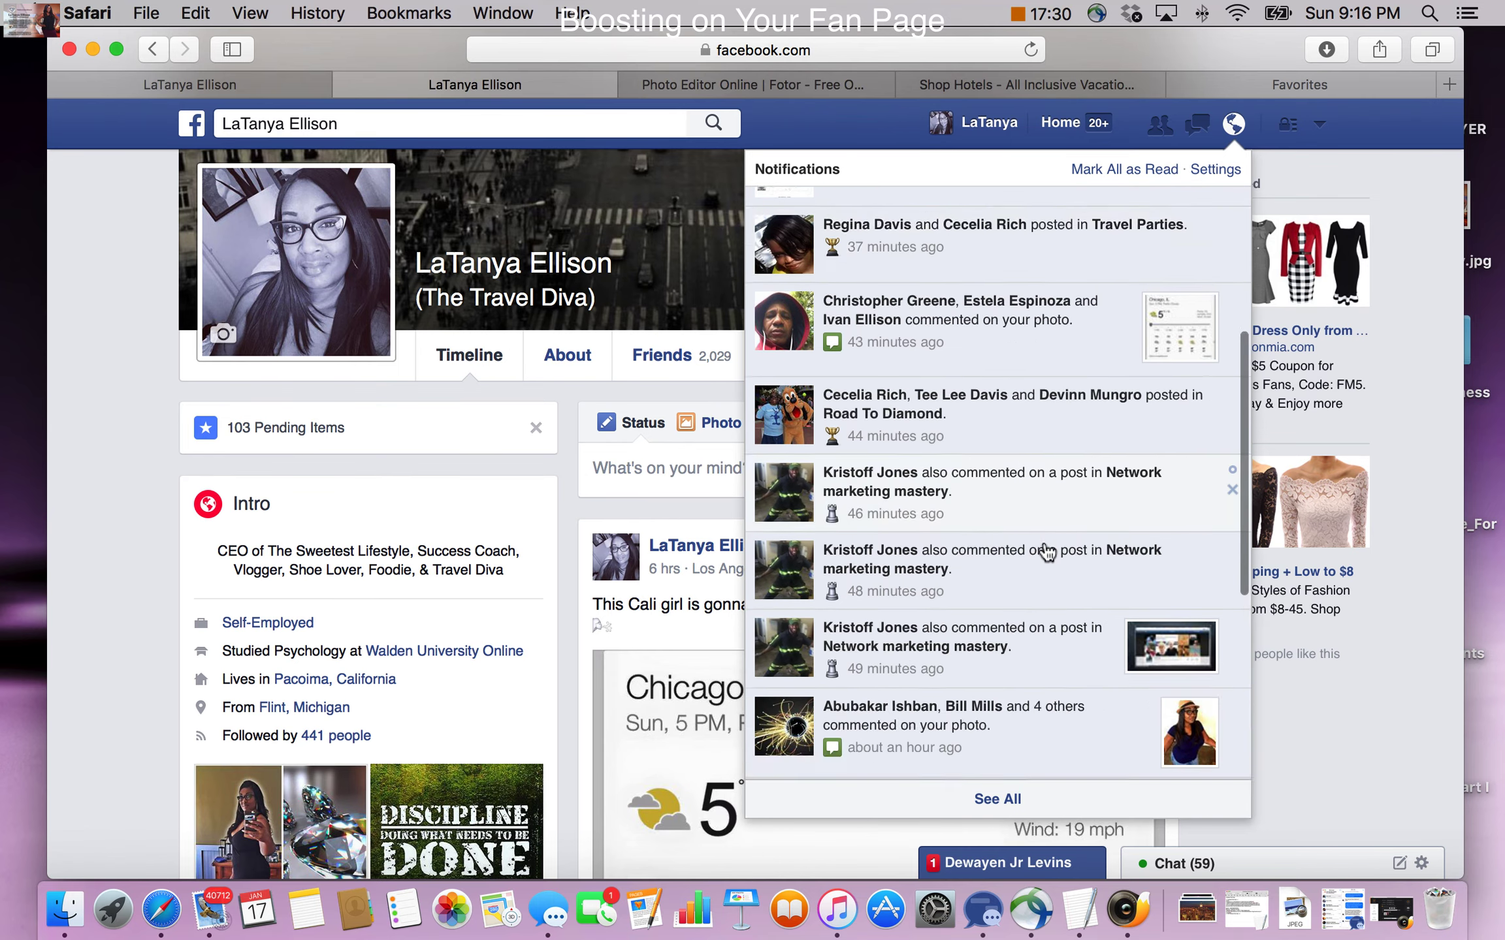
{"action": "scroll", "coordinate": [1047, 551], "scroll_direction": "down", "scroll_amount": 5}
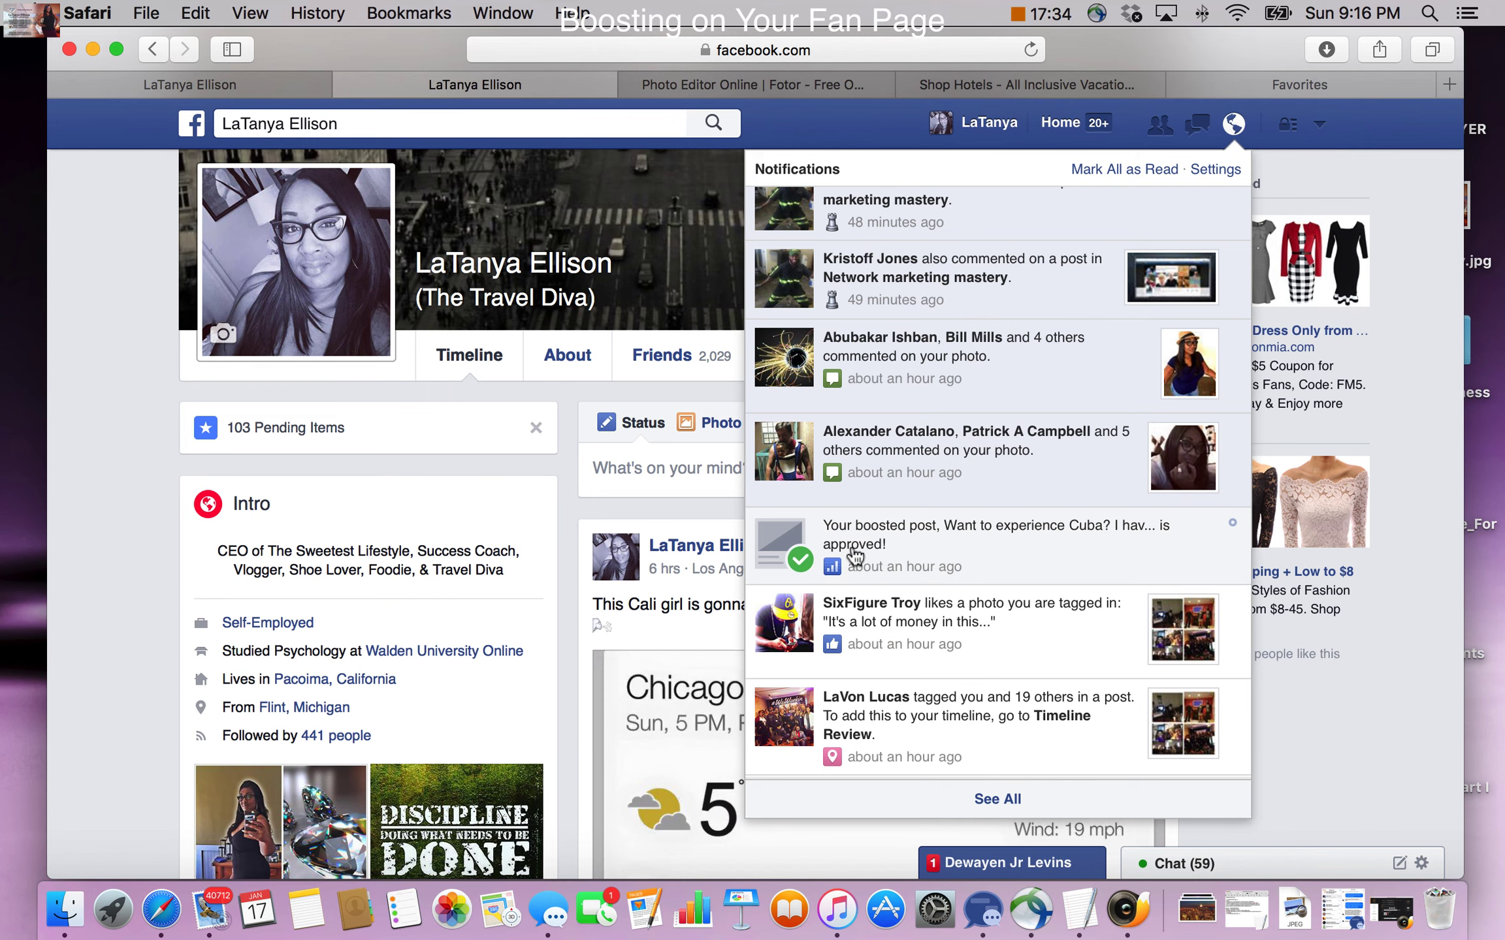
{"action": "scroll", "coordinate": [842, 555], "scroll_direction": "down", "scroll_amount": 1}
{"action": "scroll", "coordinate": [790, 562], "scroll_direction": "down", "scroll_amount": 1}
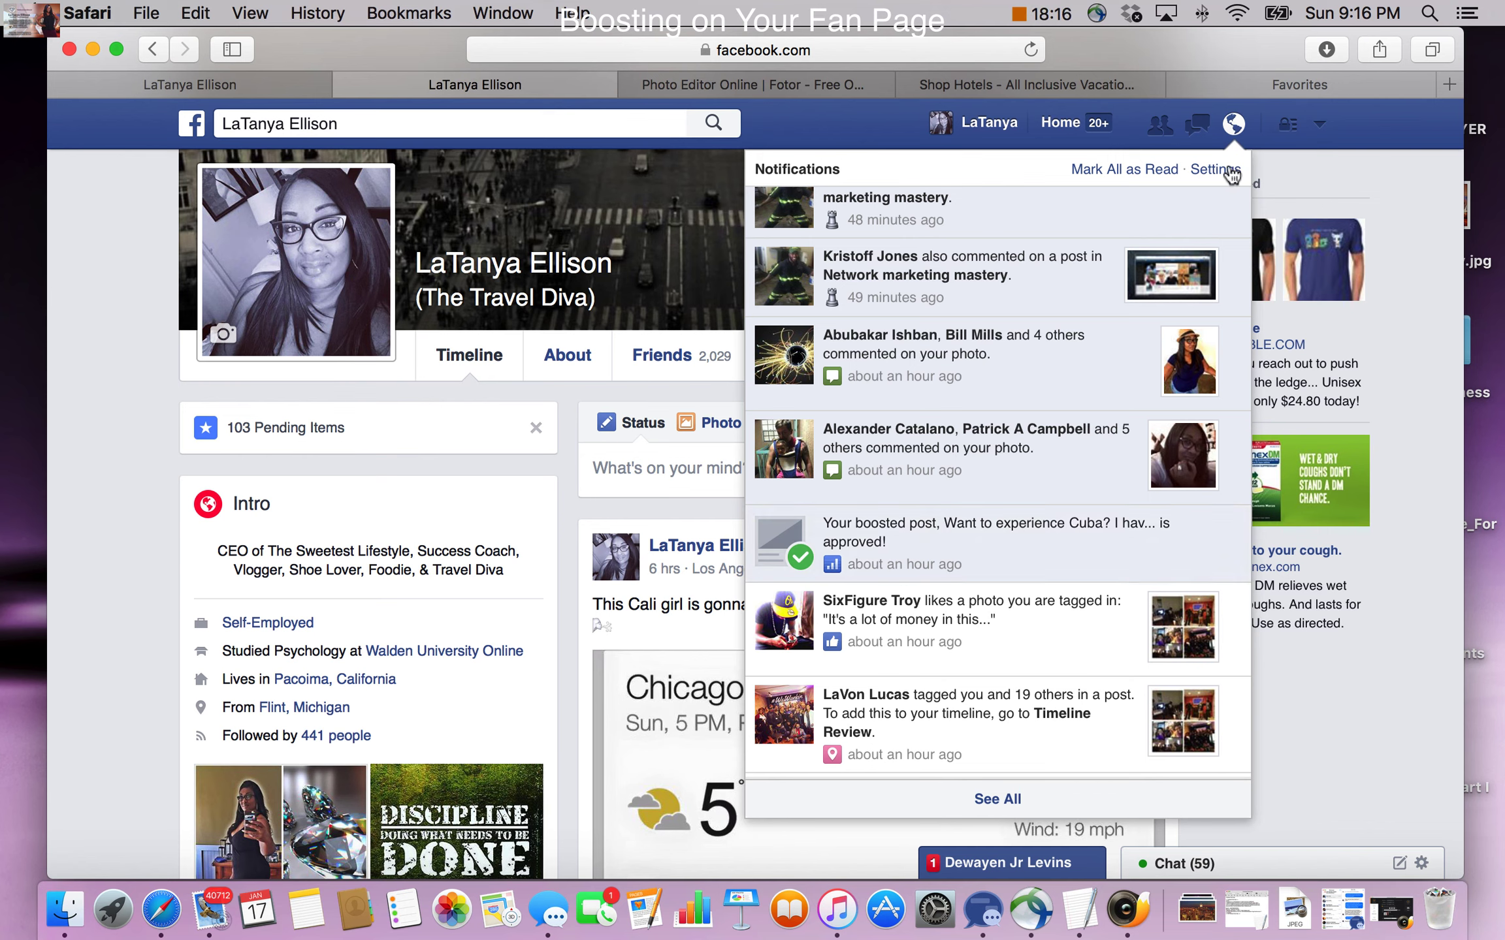
{"action": "left_click", "coordinate": [1358, 136]}
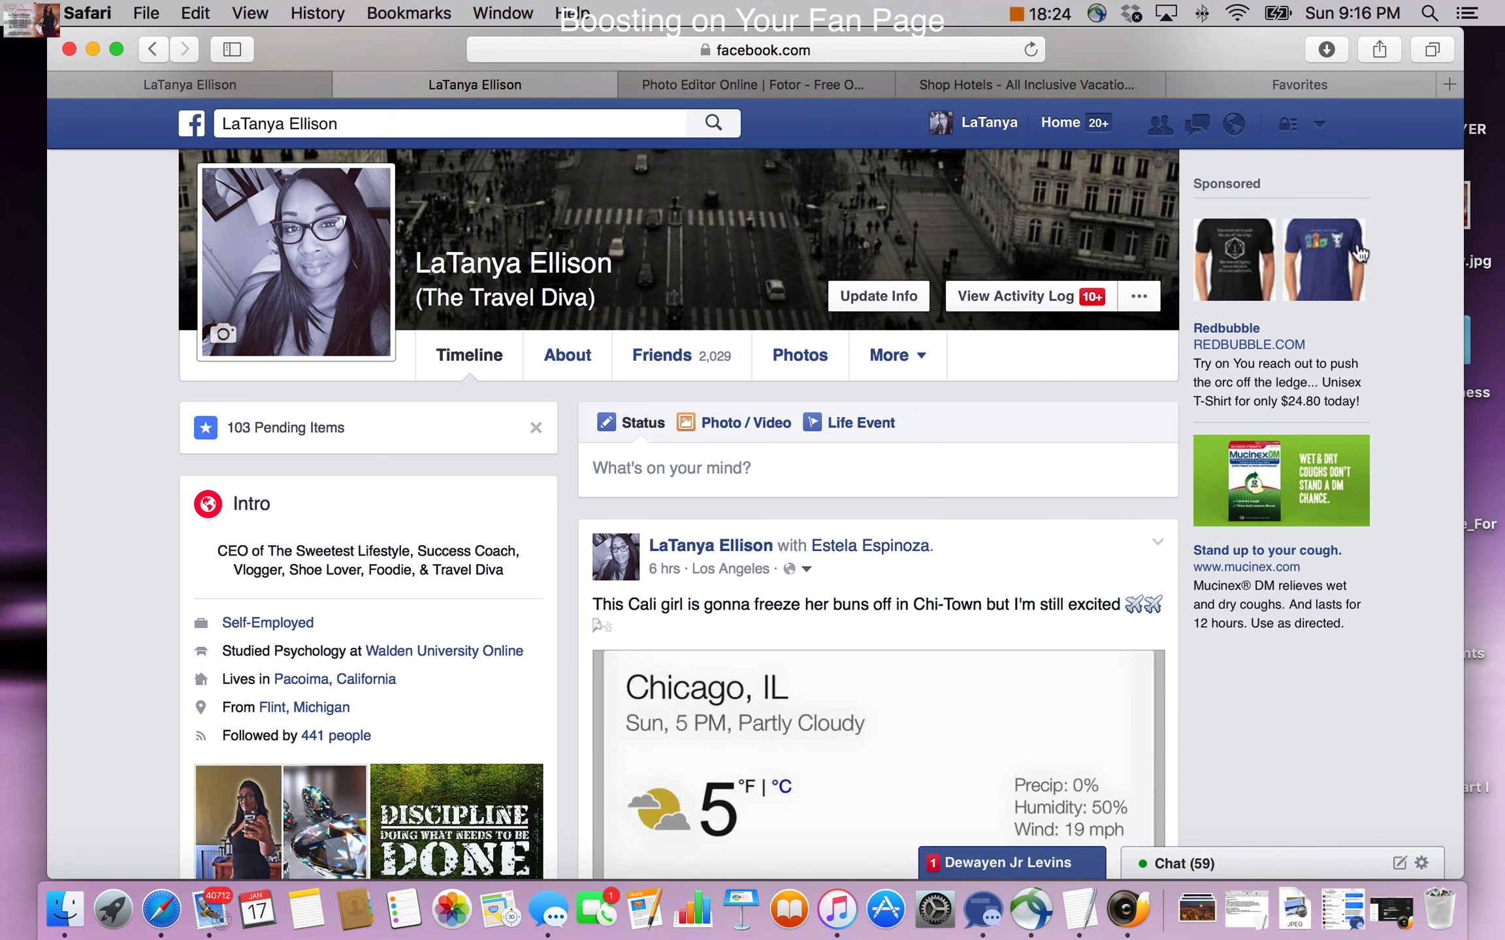
- Switch from the personal profile back to using Facebook as the fan page
{"action": "scroll", "coordinate": [1359, 137], "scroll_direction": "down", "scroll_amount": 2}
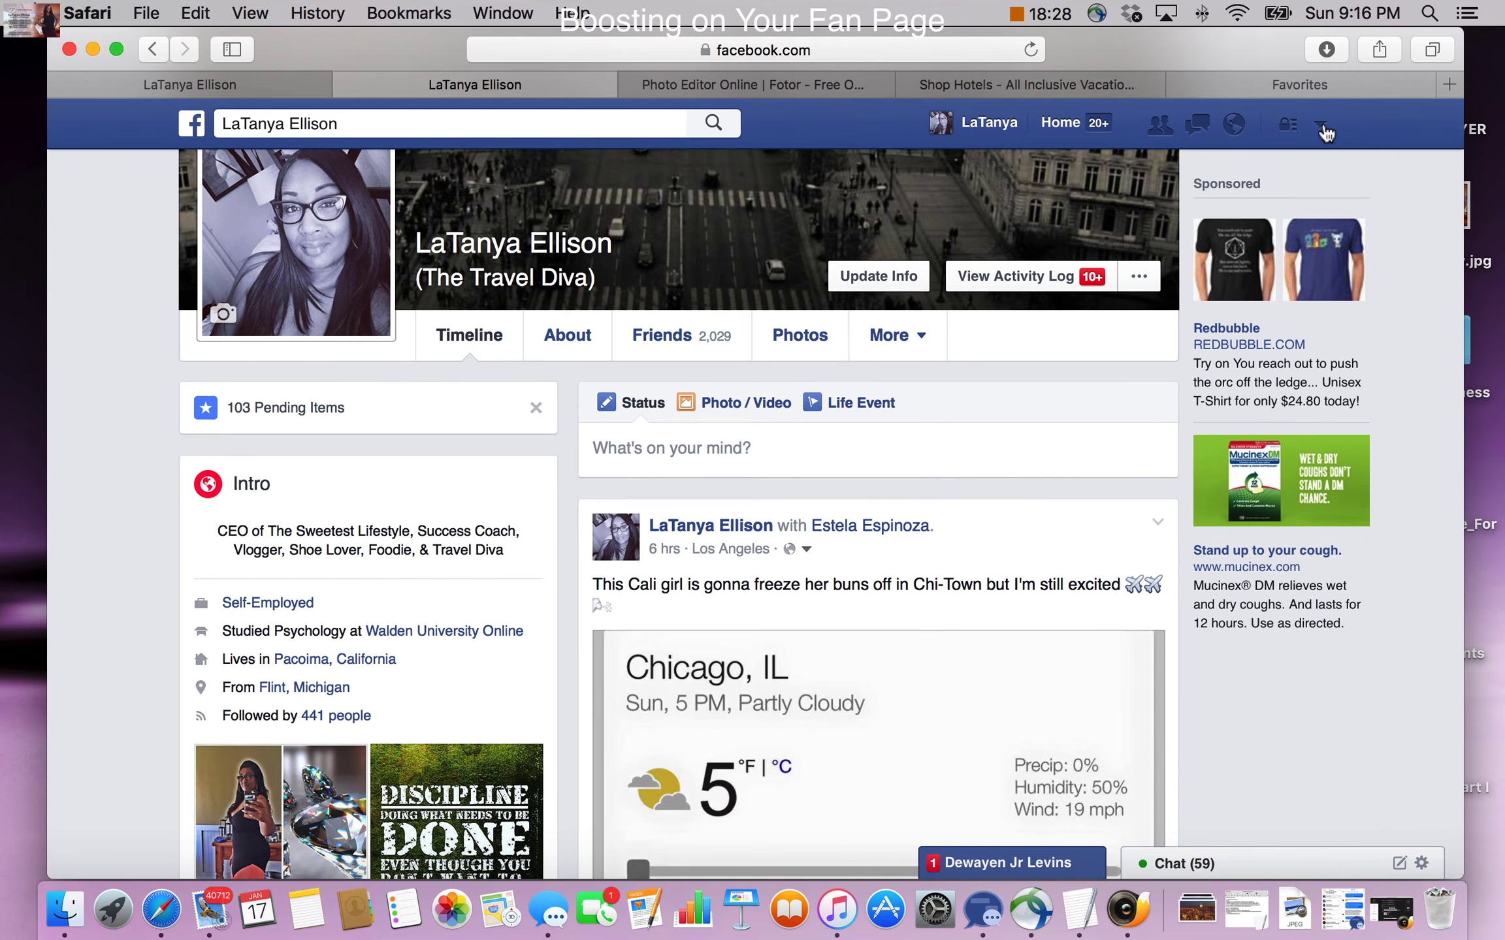
{"action": "left_click", "coordinate": [1319, 124]}
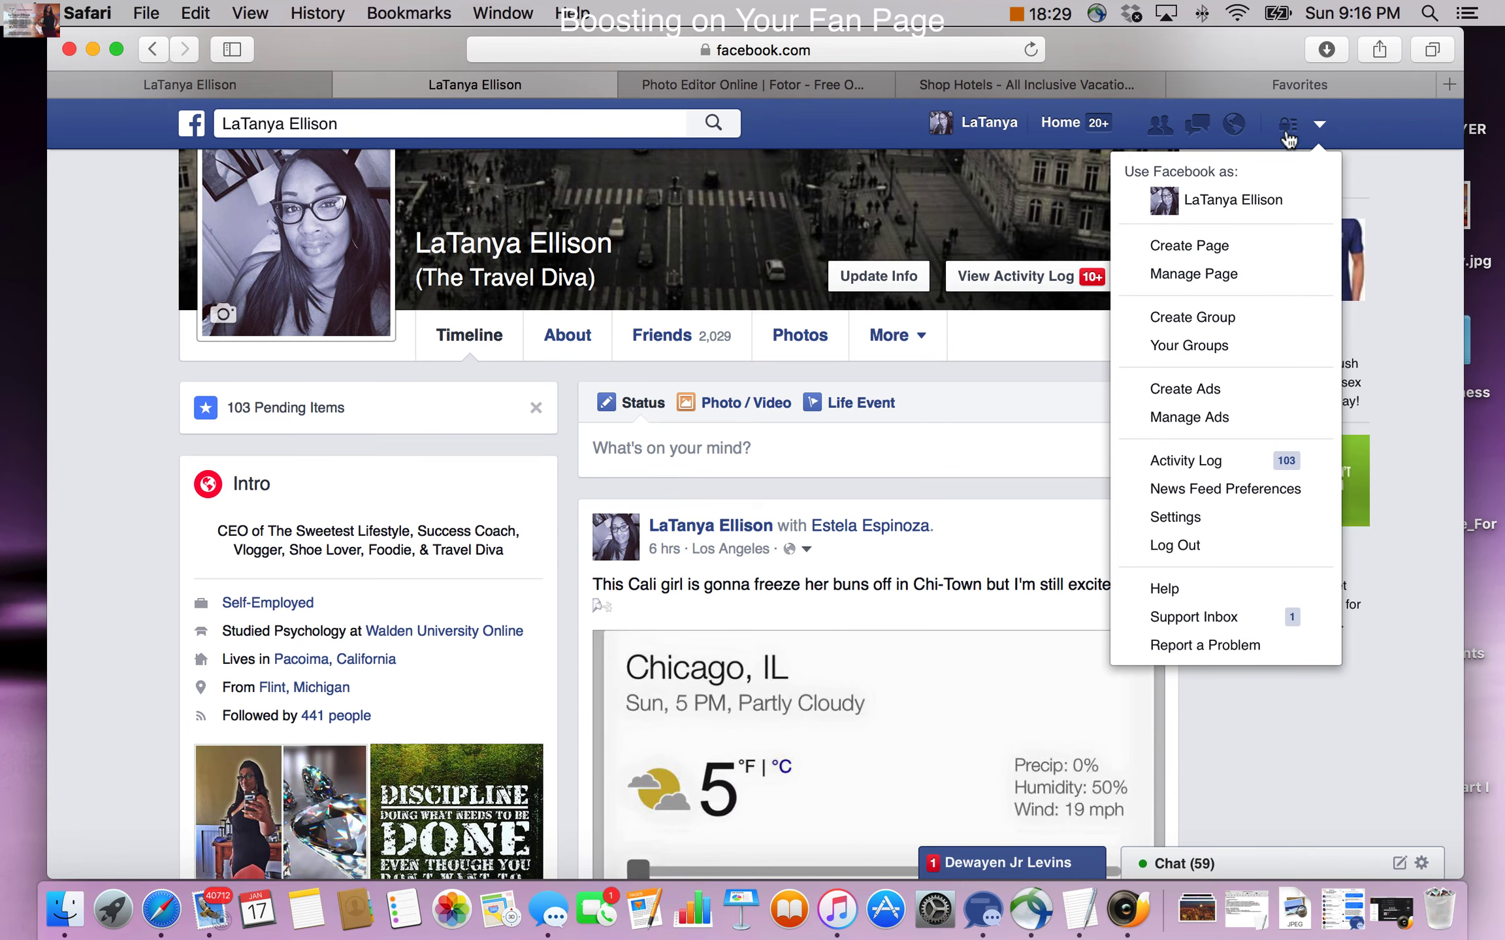
{"action": "left_click", "coordinate": [1268, 207]}
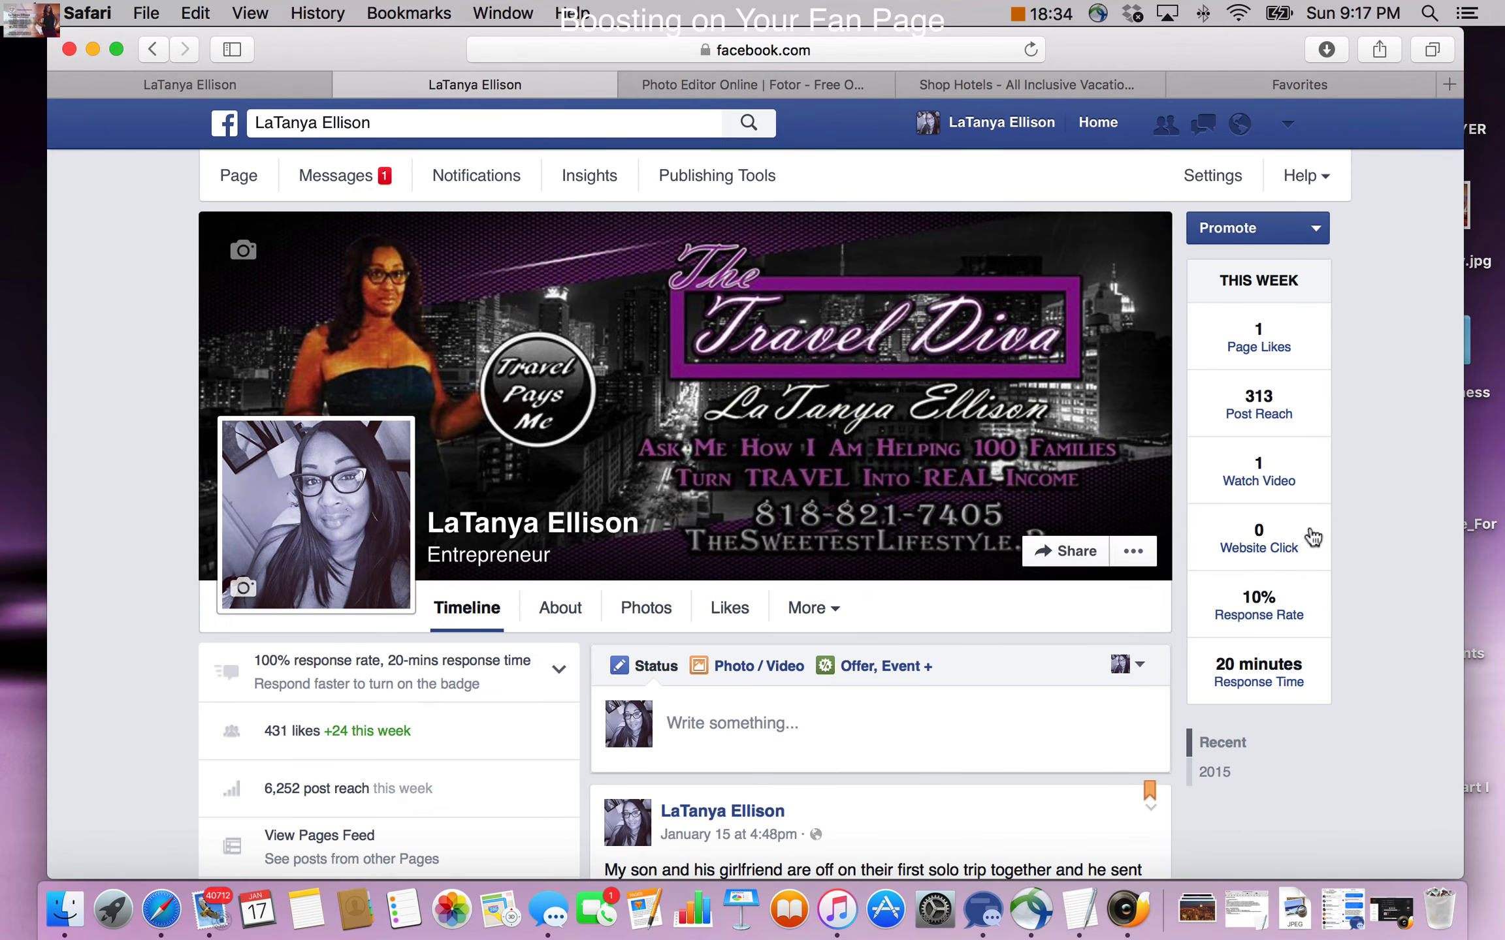
- Find the boosted Cuba post of January 12 on the fan page timeline and check its people-reached bar
{"action": "scroll", "coordinate": [1350, 528], "scroll_direction": "down", "scroll_amount": 3}
{"action": "scroll", "coordinate": [1350, 528], "scroll_direction": "down", "scroll_amount": 15}
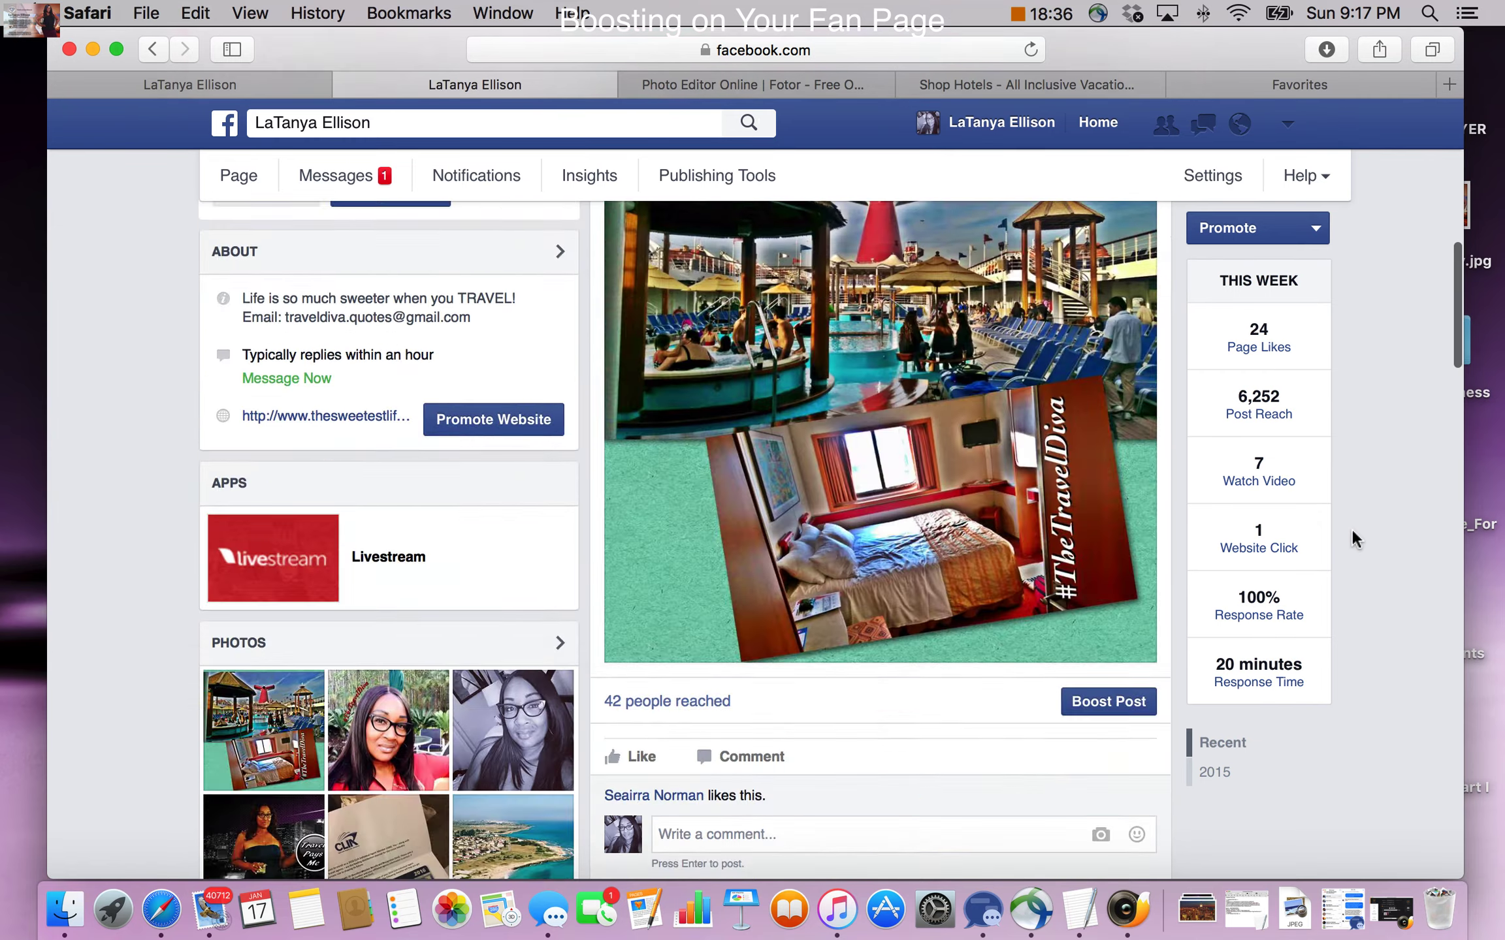
{"action": "scroll", "coordinate": [1351, 527], "scroll_direction": "down", "scroll_amount": 20}
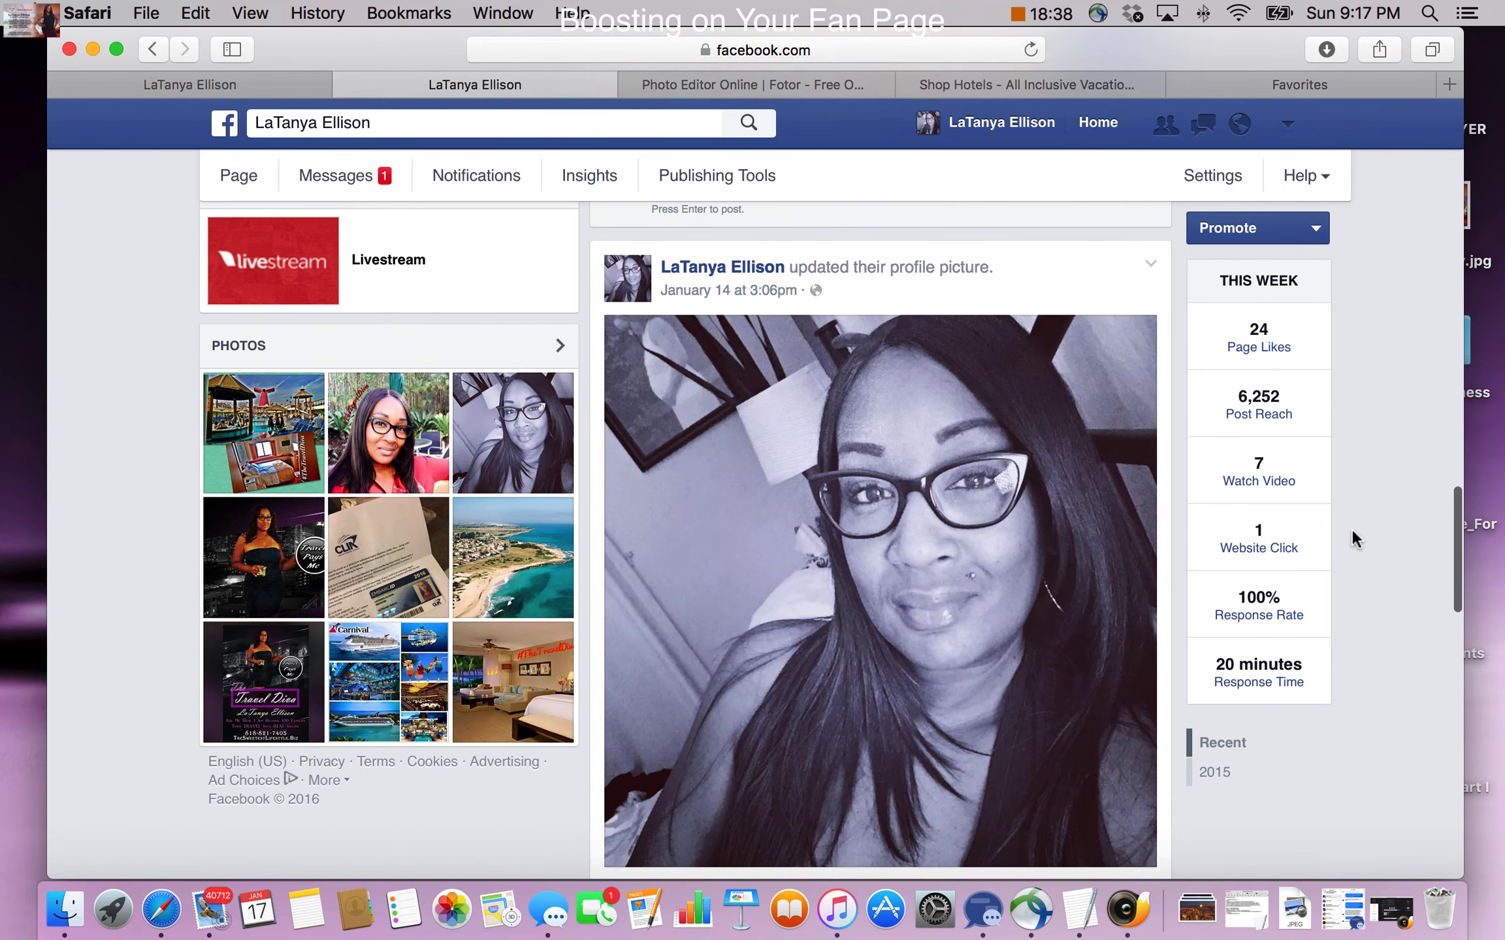
{"action": "scroll", "coordinate": [1350, 528], "scroll_direction": "down", "scroll_amount": 8}
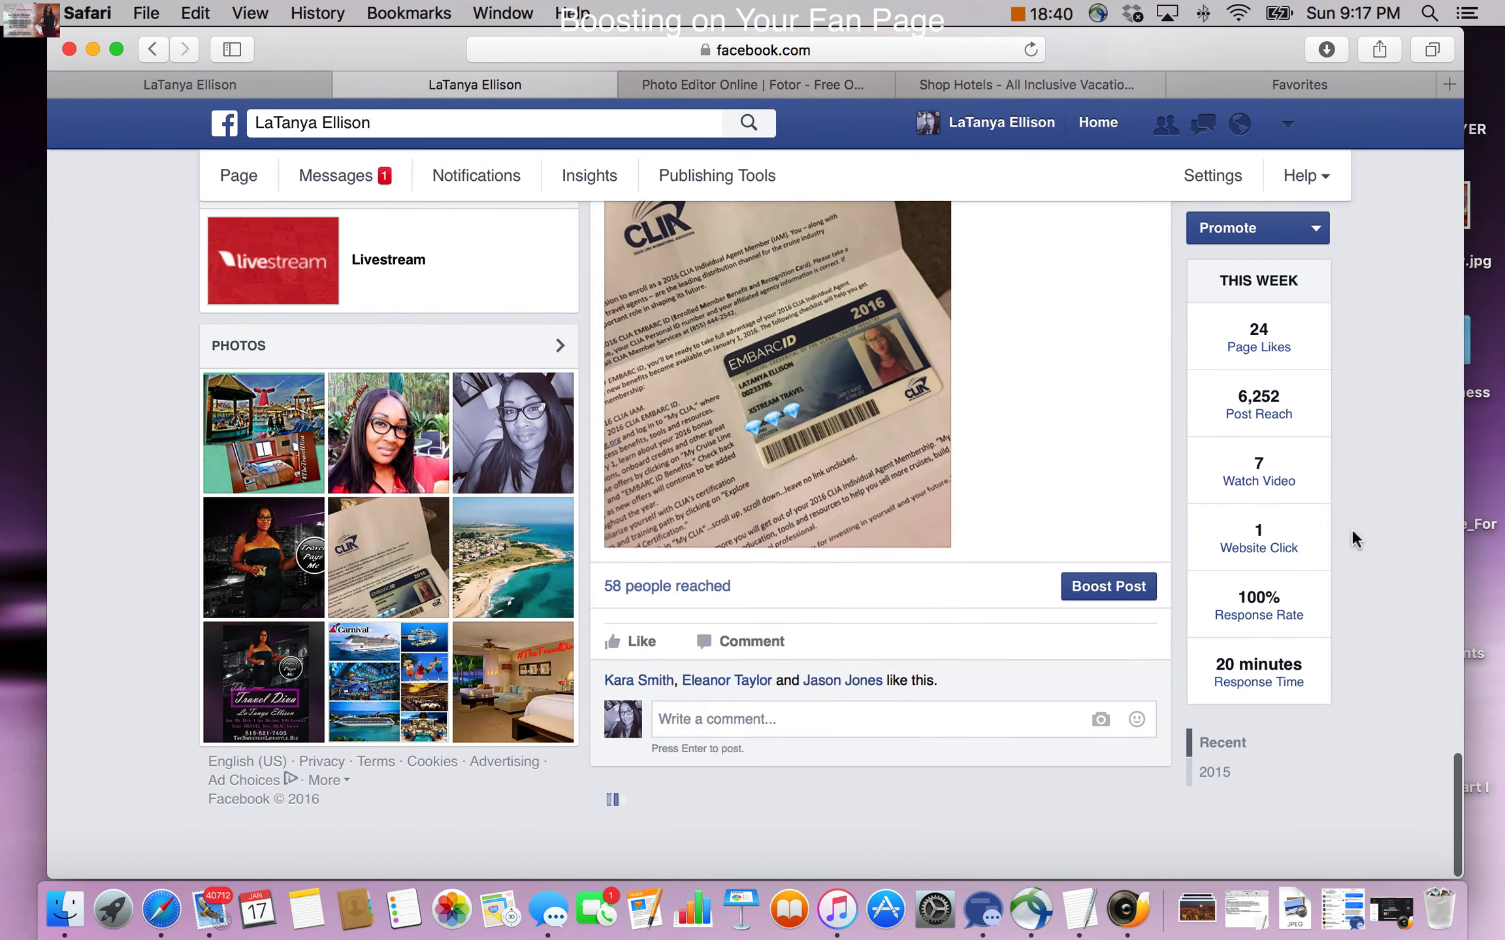
{"action": "scroll", "coordinate": [1351, 528], "scroll_direction": "down", "scroll_amount": 5}
{"action": "mouse_move", "coordinate": [638, 673]}
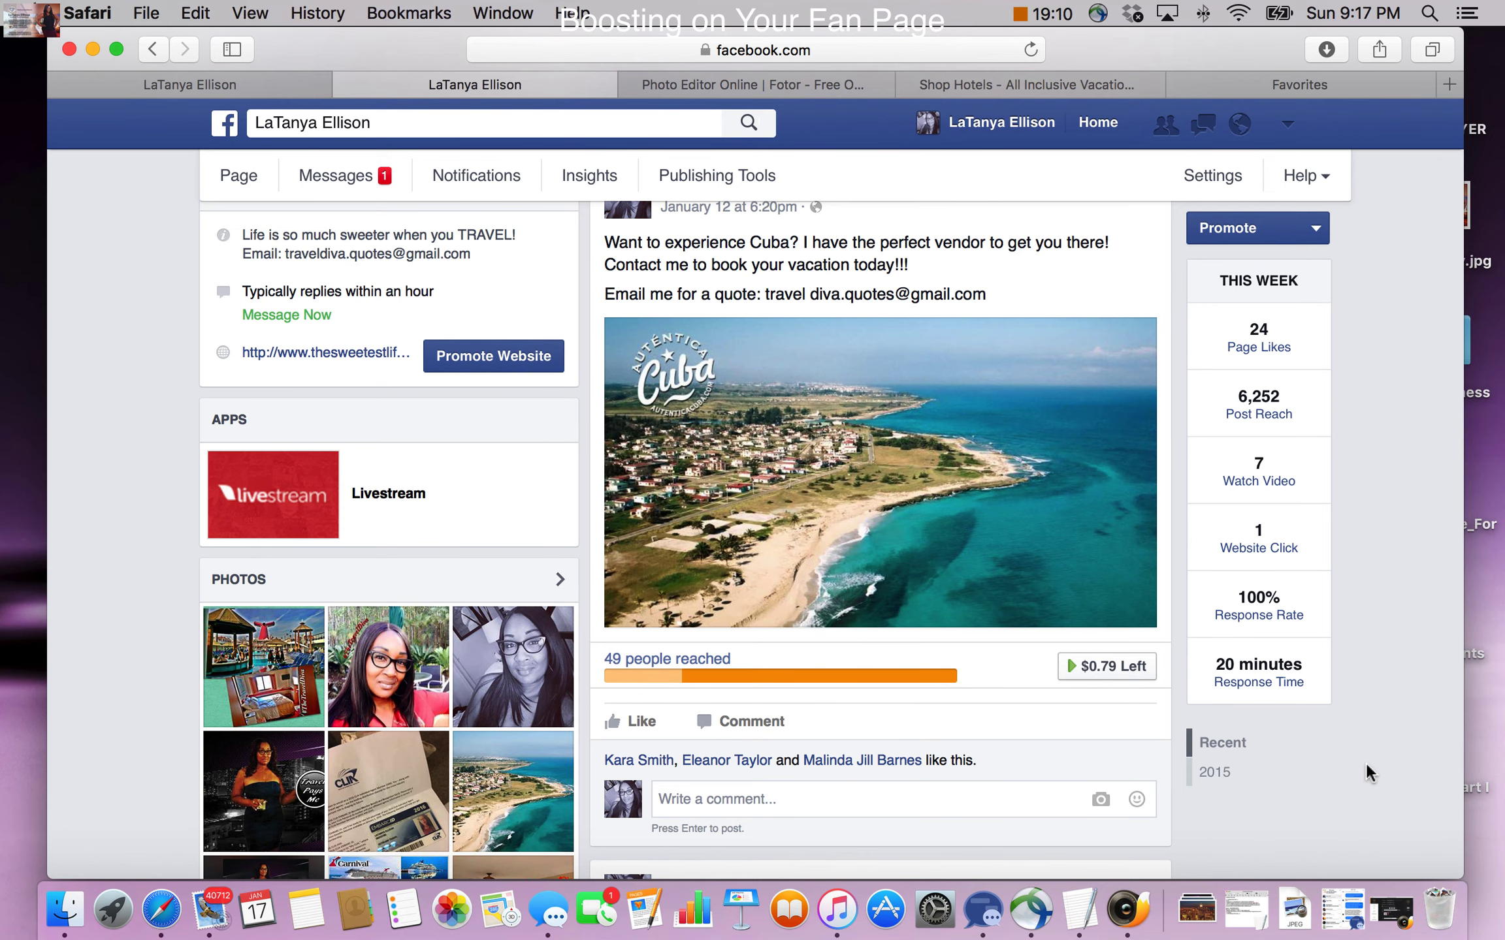
- Pin the boosted January 12 Cuba post to the top of the fan page timeline
{"action": "scroll", "coordinate": [1366, 763], "scroll_direction": "down", "scroll_amount": 1}
{"action": "scroll", "coordinate": [1366, 763], "scroll_direction": "up", "scroll_amount": 5}
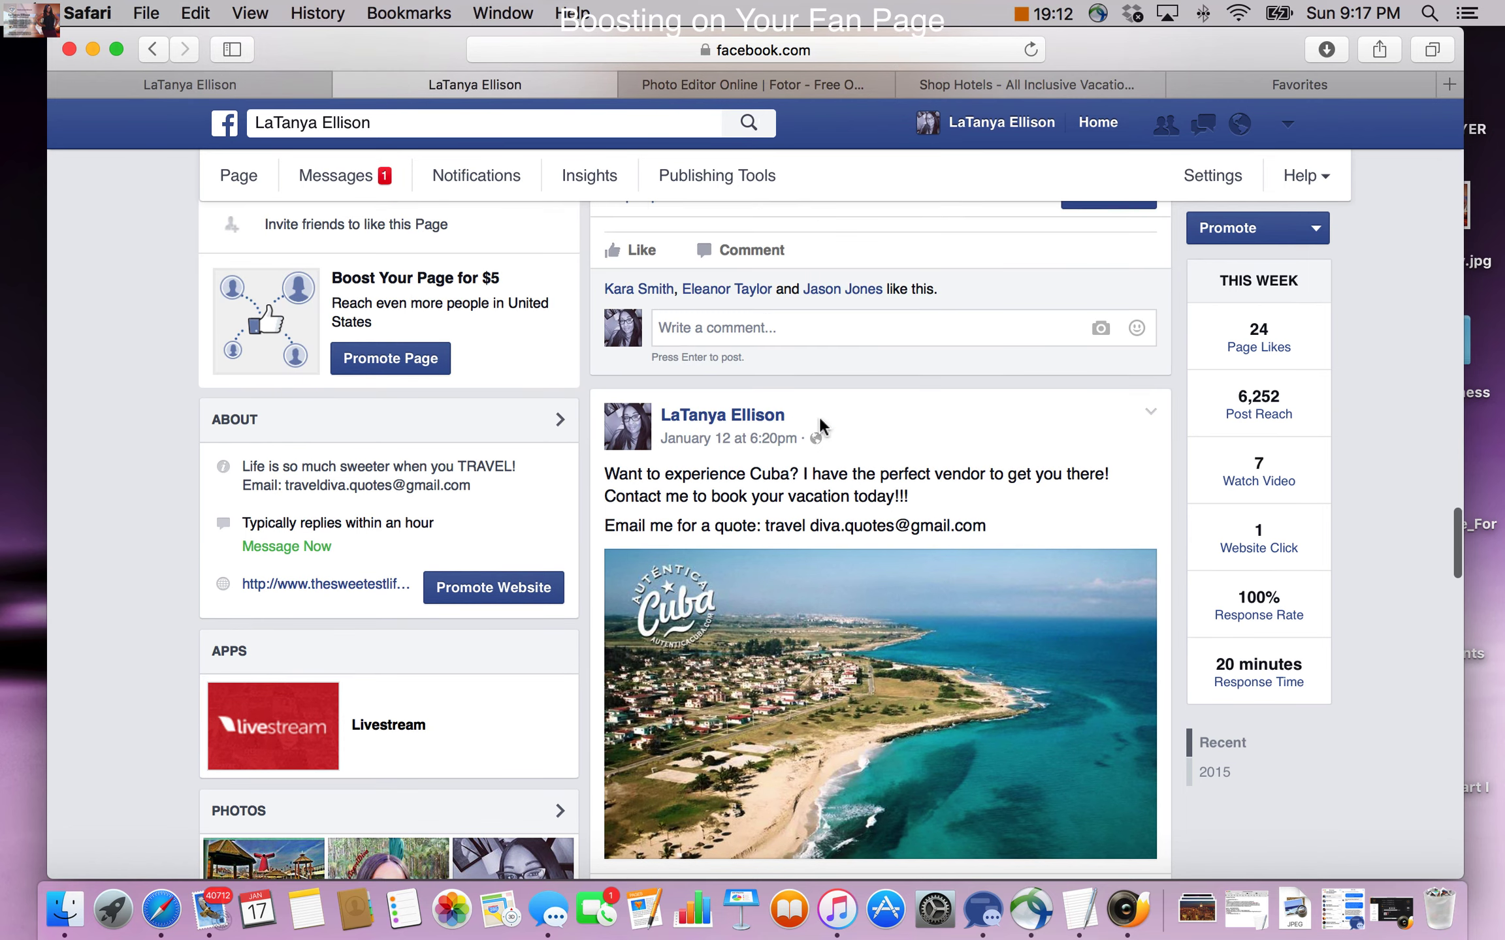
{"action": "scroll", "coordinate": [1154, 411], "scroll_direction": "down", "scroll_amount": 1}
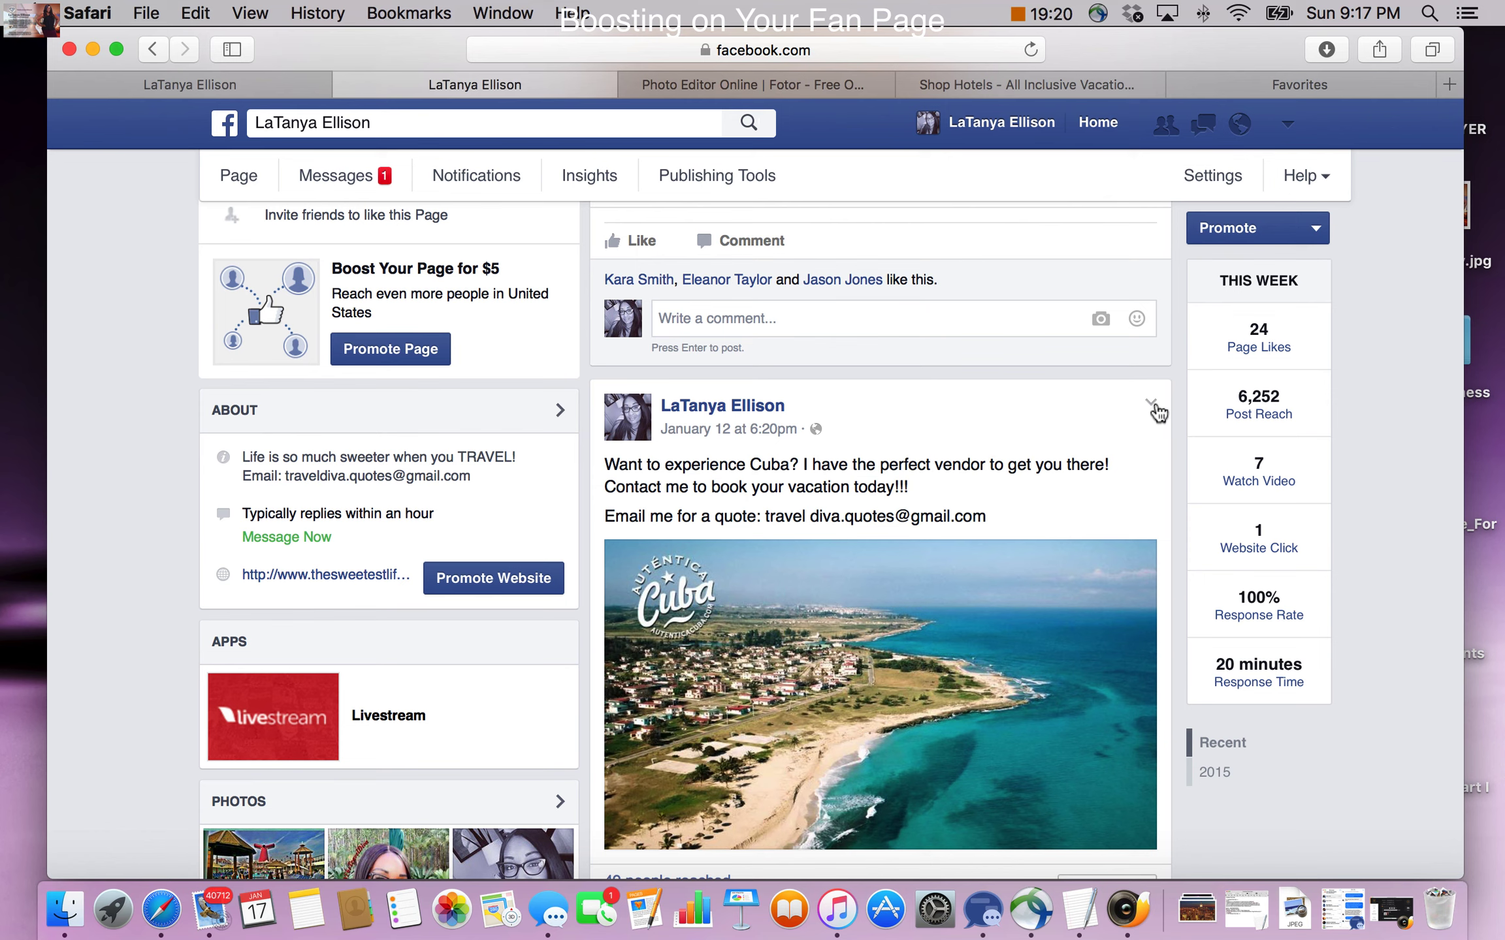
{"action": "left_click", "coordinate": [1151, 405]}
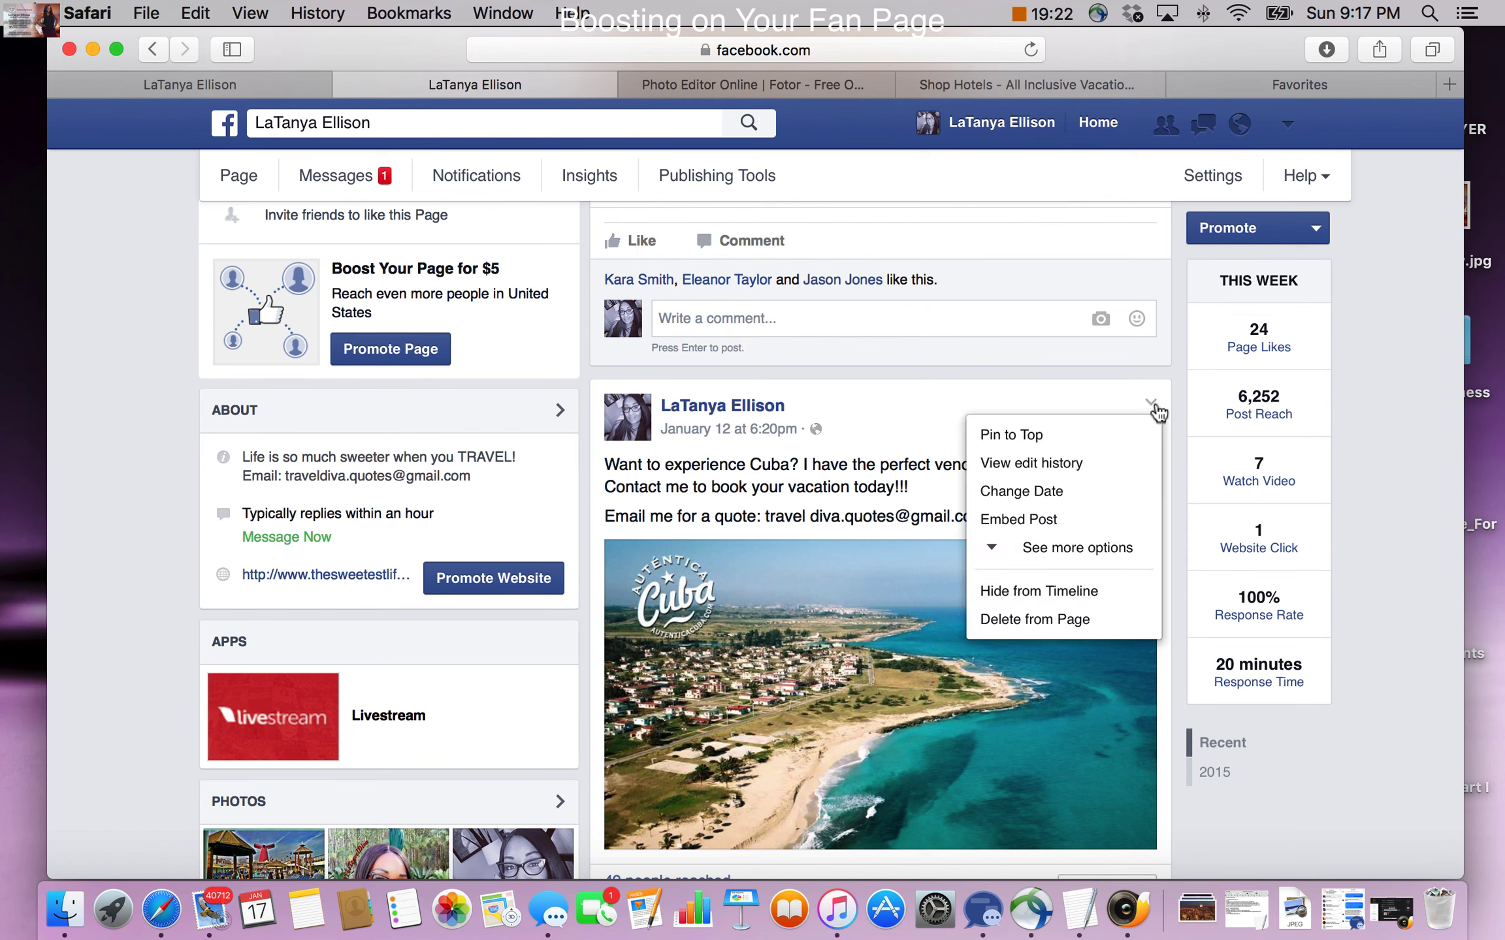
{"action": "left_click", "coordinate": [1011, 436]}
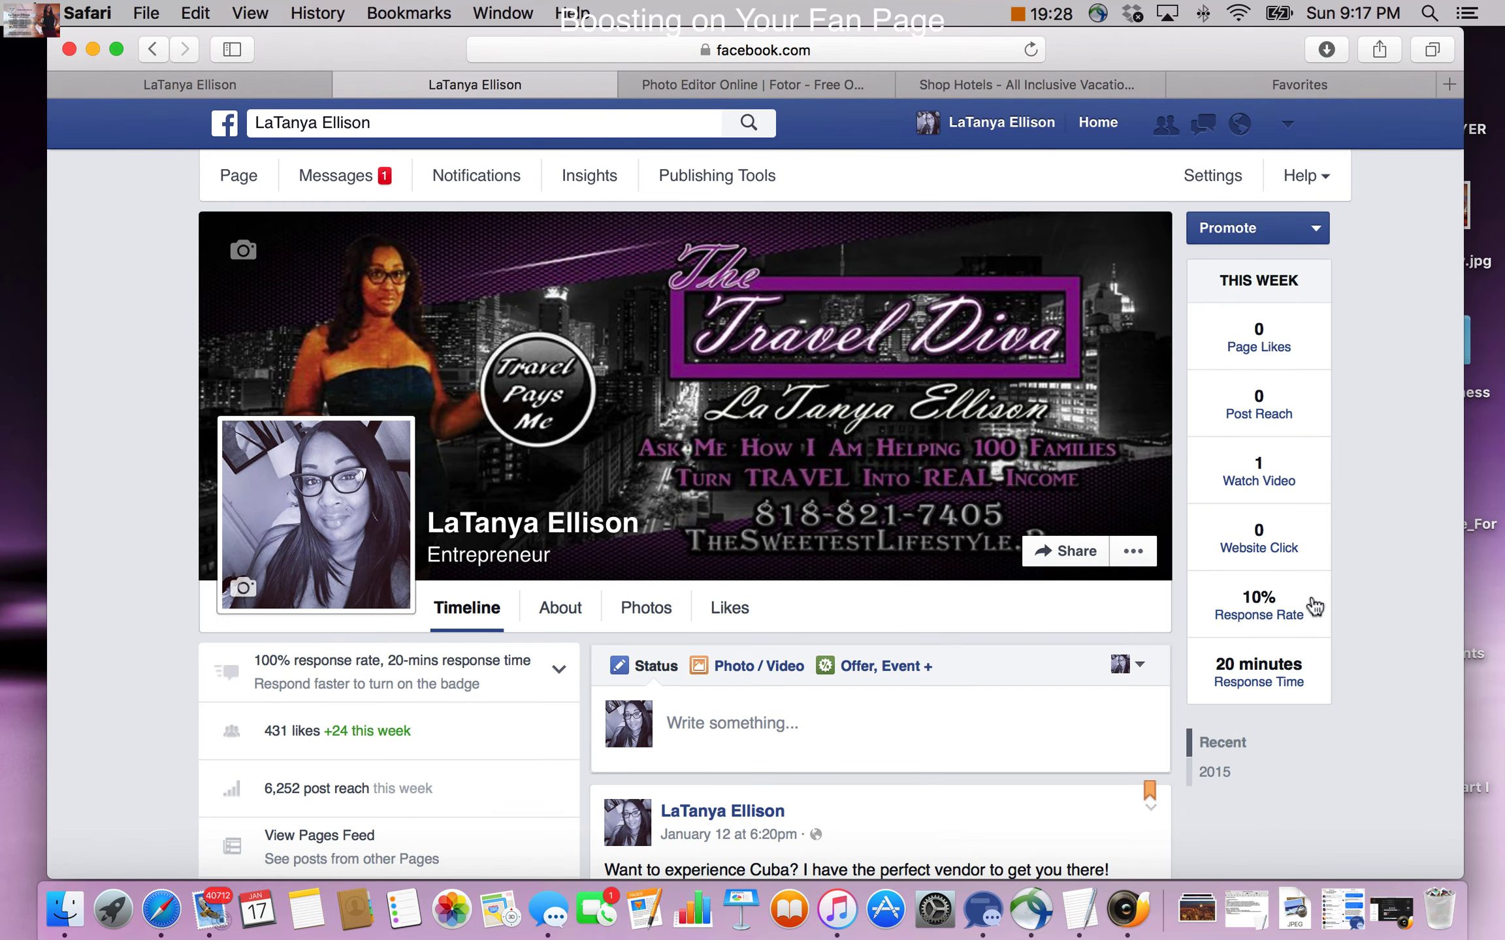
- Review the pinned Cuba post's placement at the start of the timeline, its reach and remaining budget, and the page header
{"action": "scroll", "coordinate": [1439, 693], "scroll_direction": "down", "scroll_amount": 8}
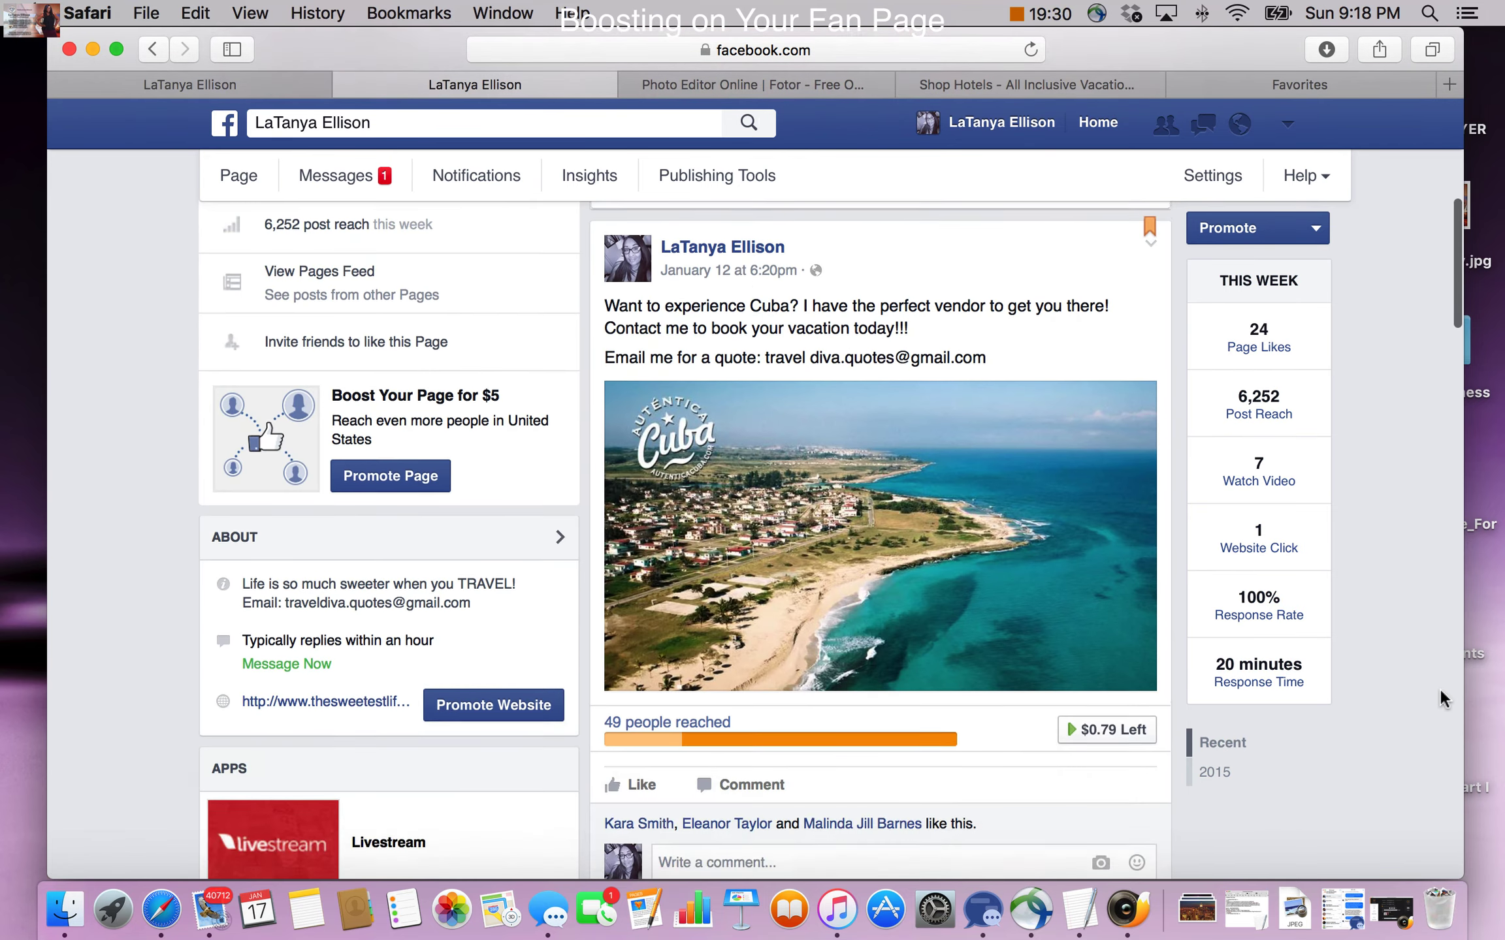
{"action": "scroll", "coordinate": [1438, 689], "scroll_direction": "up", "scroll_amount": 2}
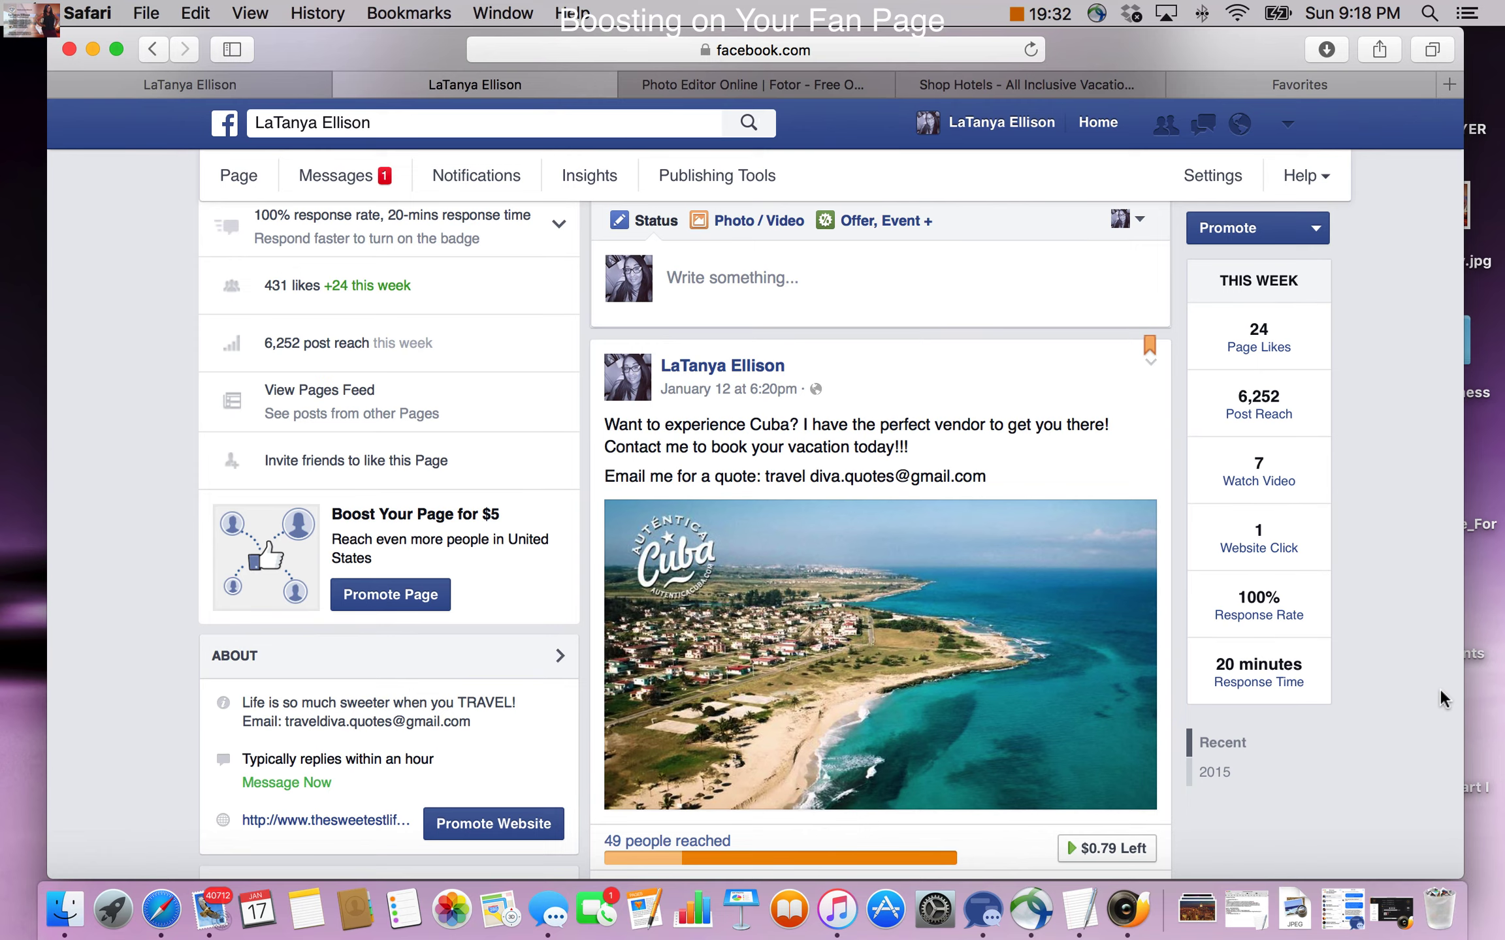
{"action": "scroll", "coordinate": [1439, 689], "scroll_direction": "down", "scroll_amount": 3}
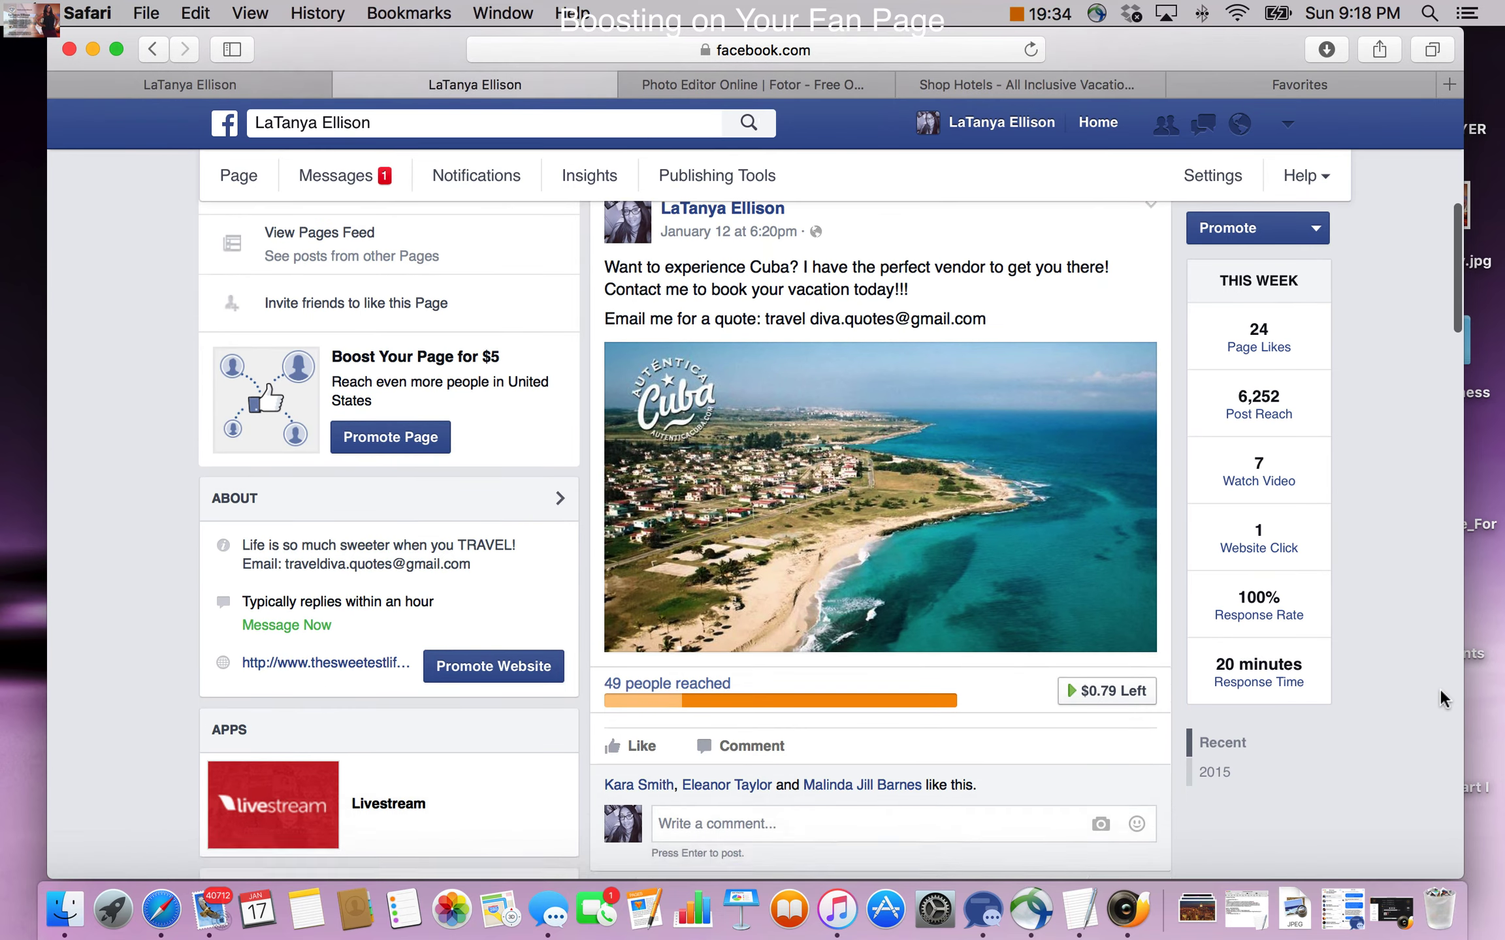
{"action": "scroll", "coordinate": [1438, 689], "scroll_direction": "up", "scroll_amount": 1}
{"action": "scroll", "coordinate": [1439, 688], "scroll_direction": "down", "scroll_amount": 3}
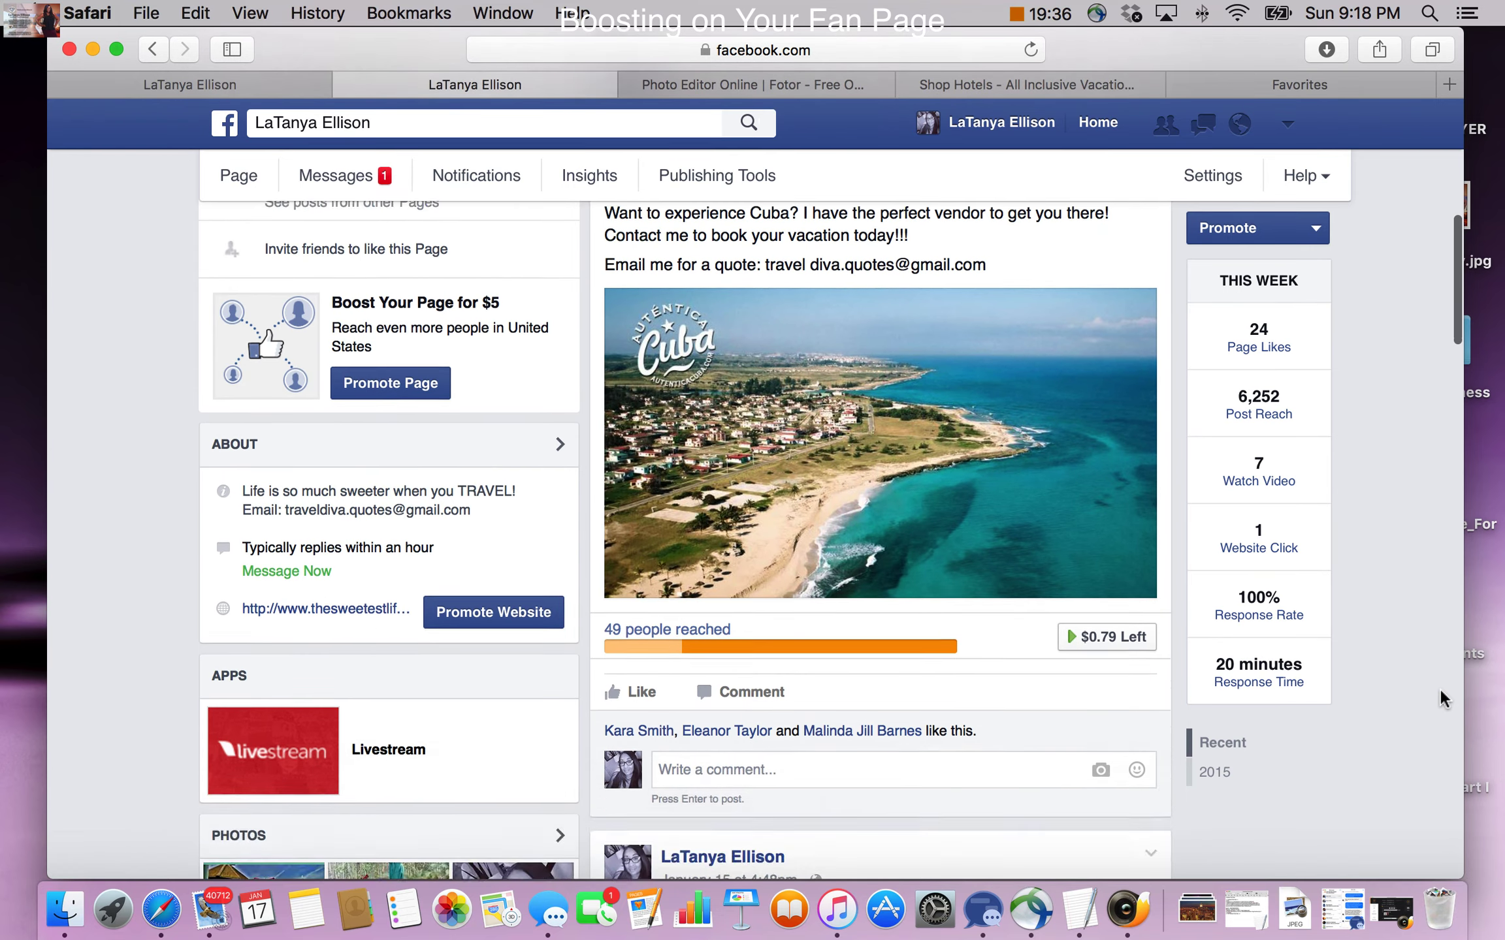
{"action": "scroll", "coordinate": [1439, 689], "scroll_direction": "up", "scroll_amount": 4}
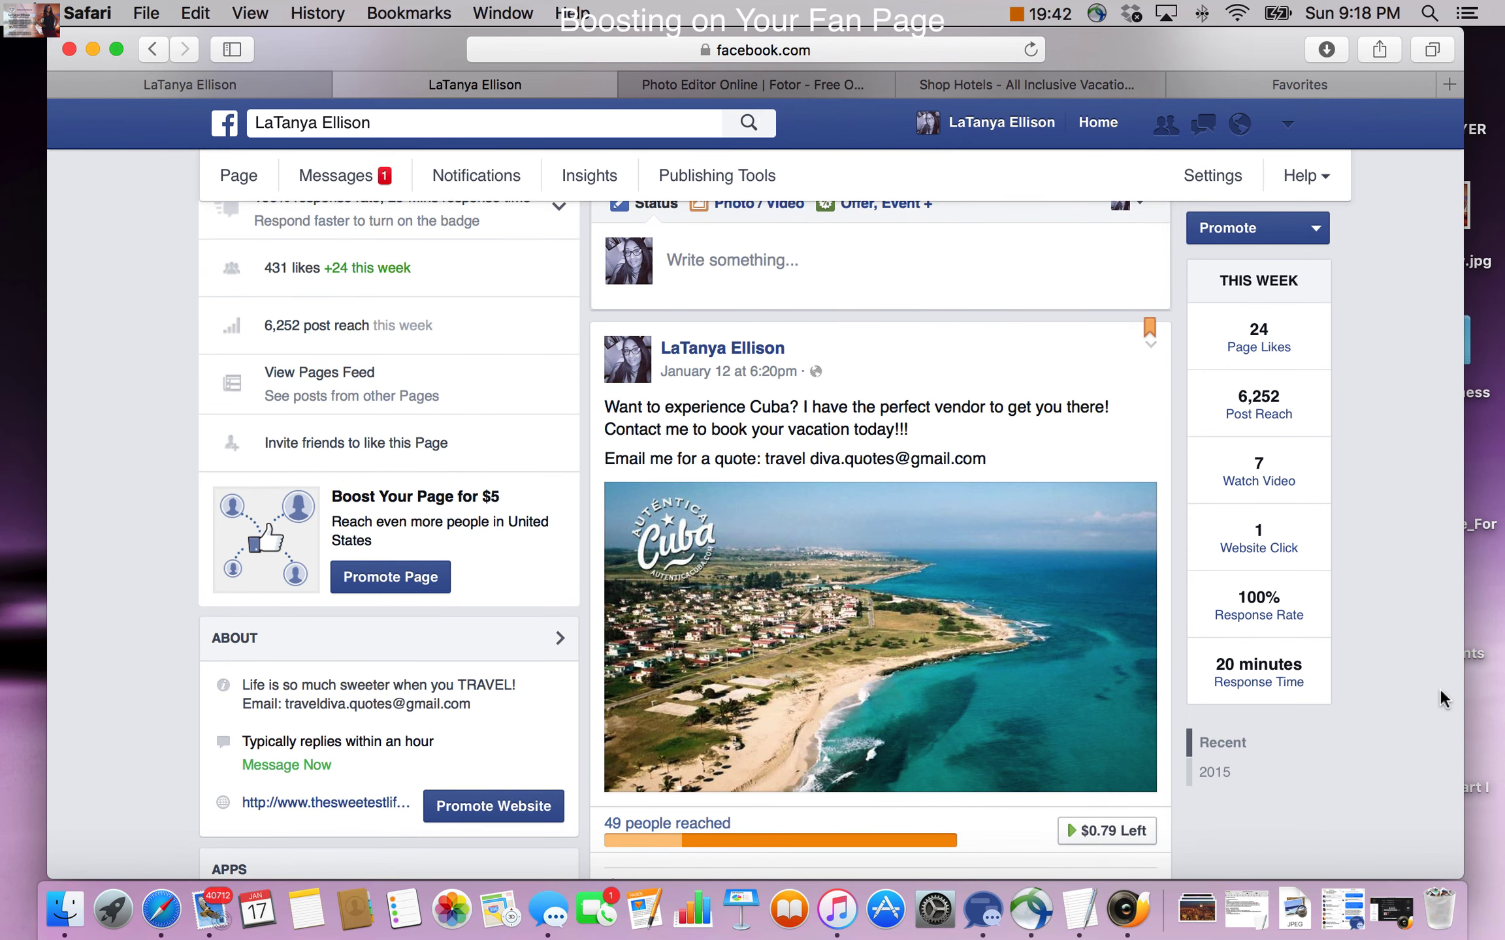
{"action": "scroll", "coordinate": [1438, 689], "scroll_direction": "down", "scroll_amount": 5}
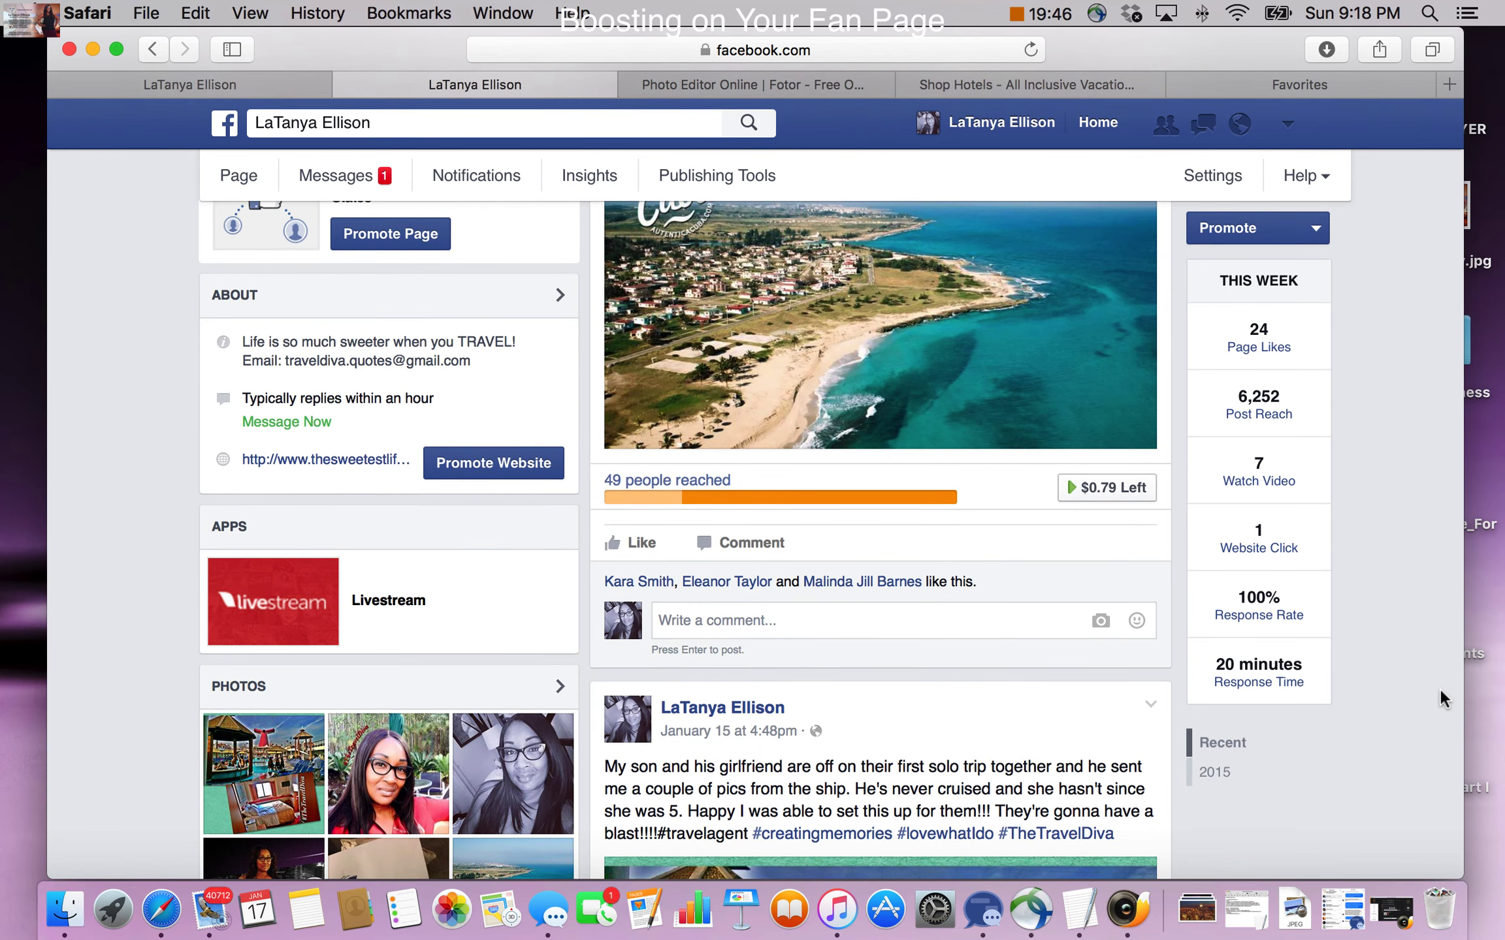
{"action": "scroll", "coordinate": [1438, 689], "scroll_direction": "up", "scroll_amount": 10}
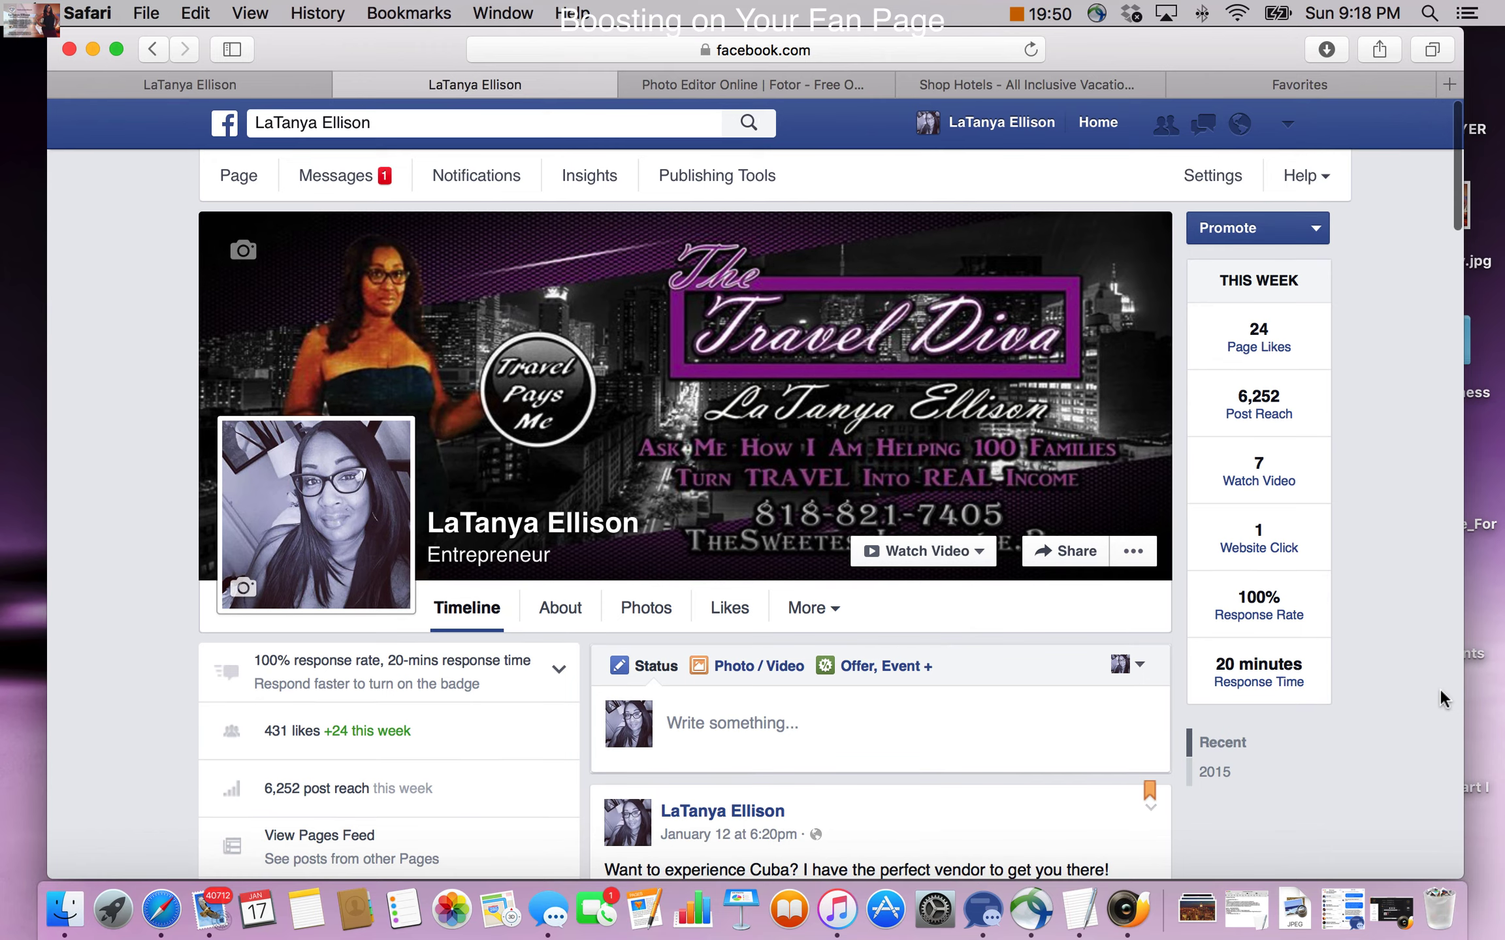
{"action": "scroll", "coordinate": [1438, 689], "scroll_direction": "down", "scroll_amount": 3}
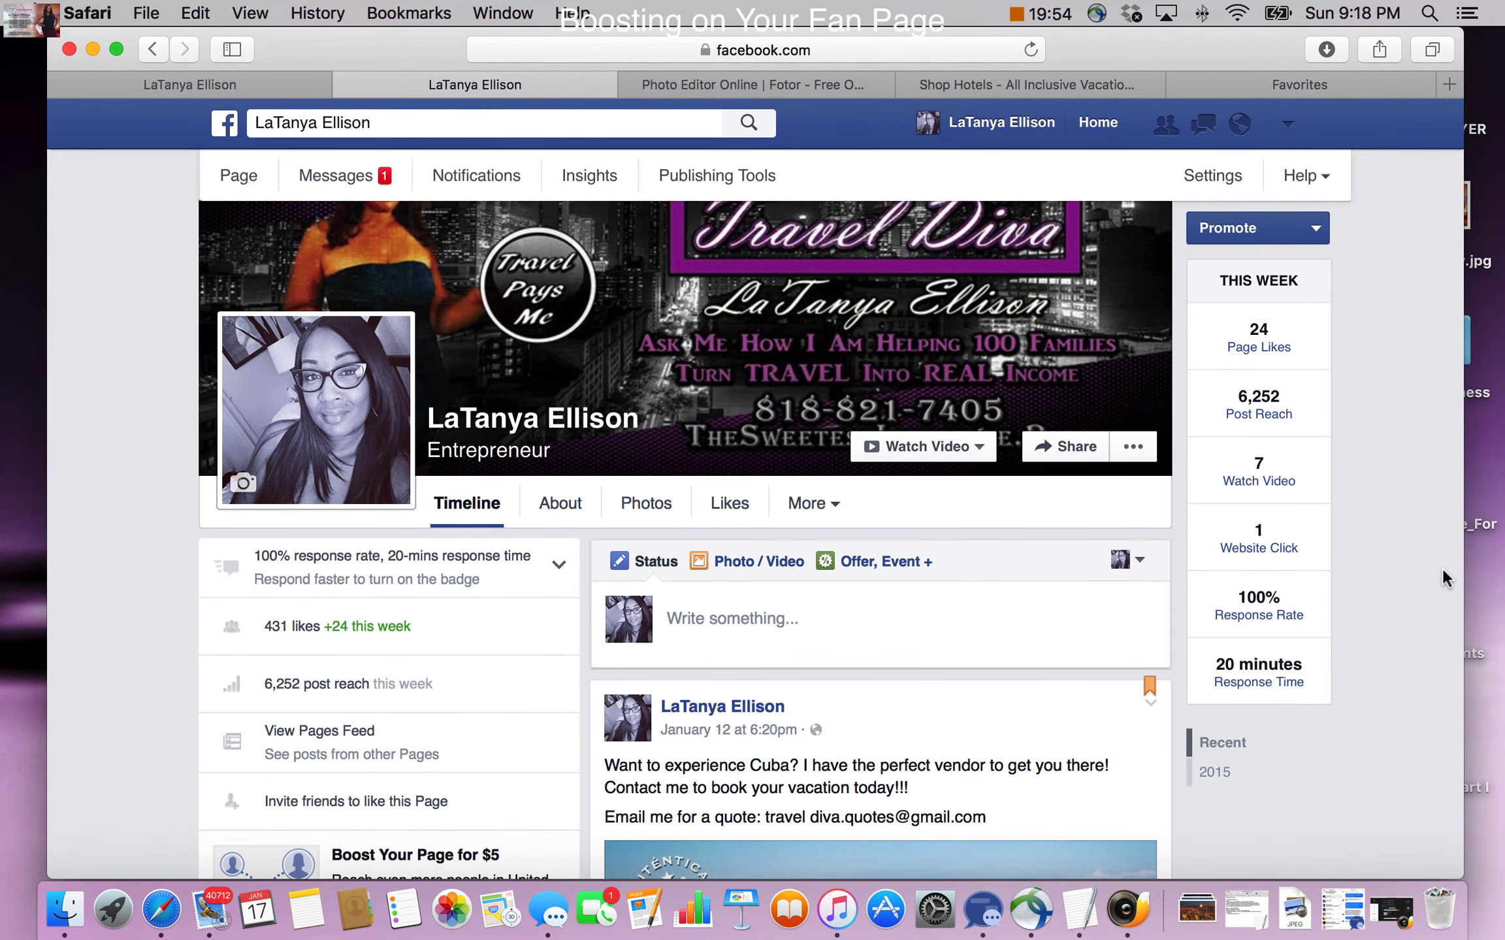
{"action": "scroll", "coordinate": [1442, 567], "scroll_direction": "up", "scroll_amount": 3}
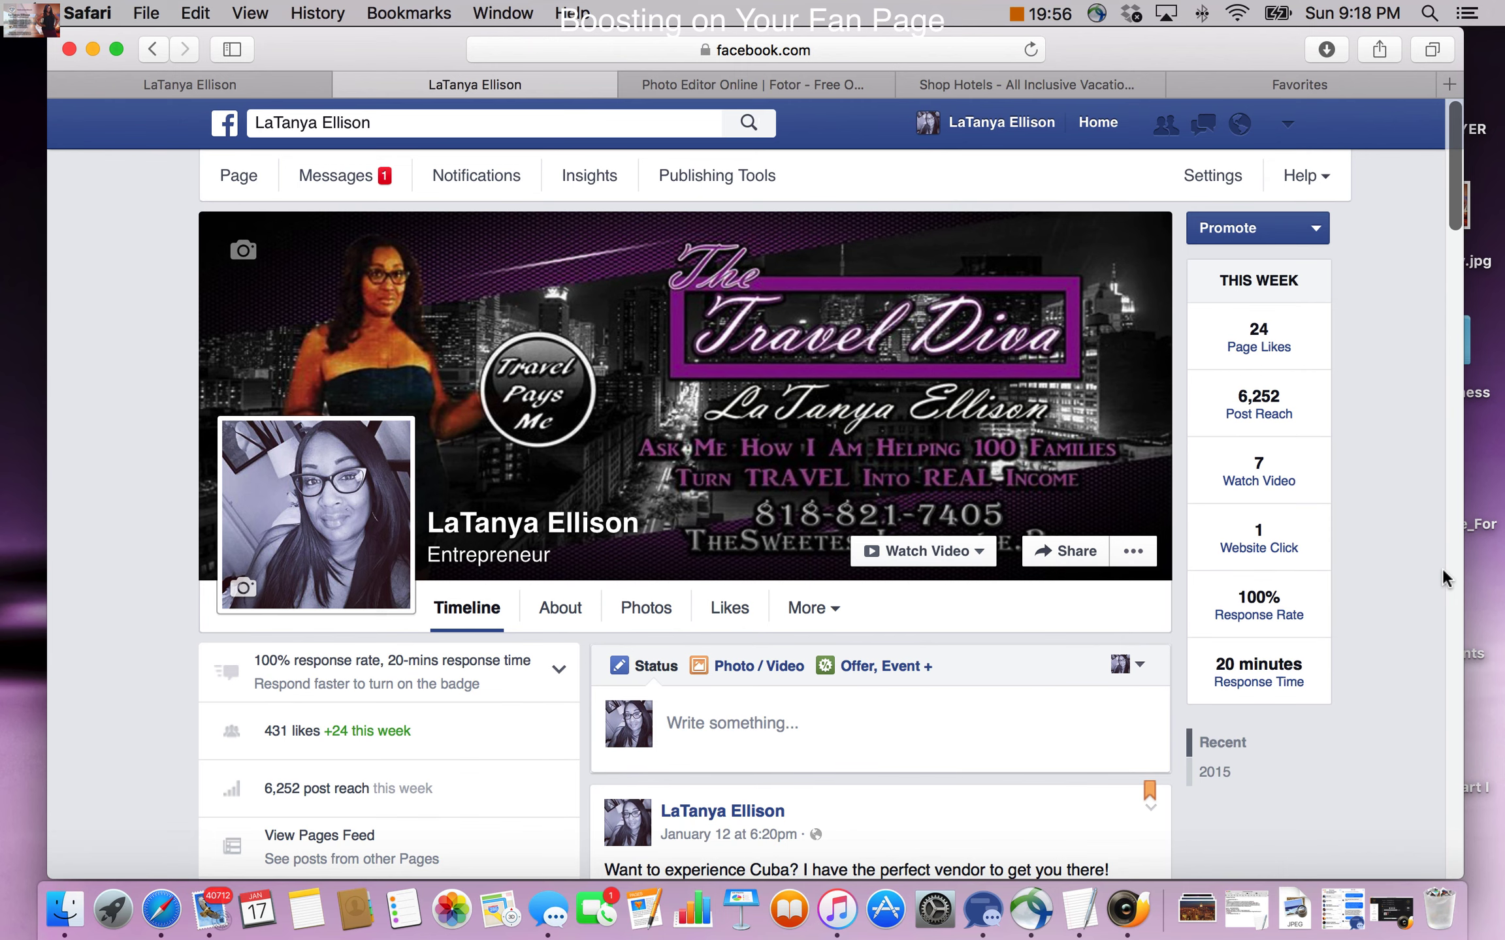